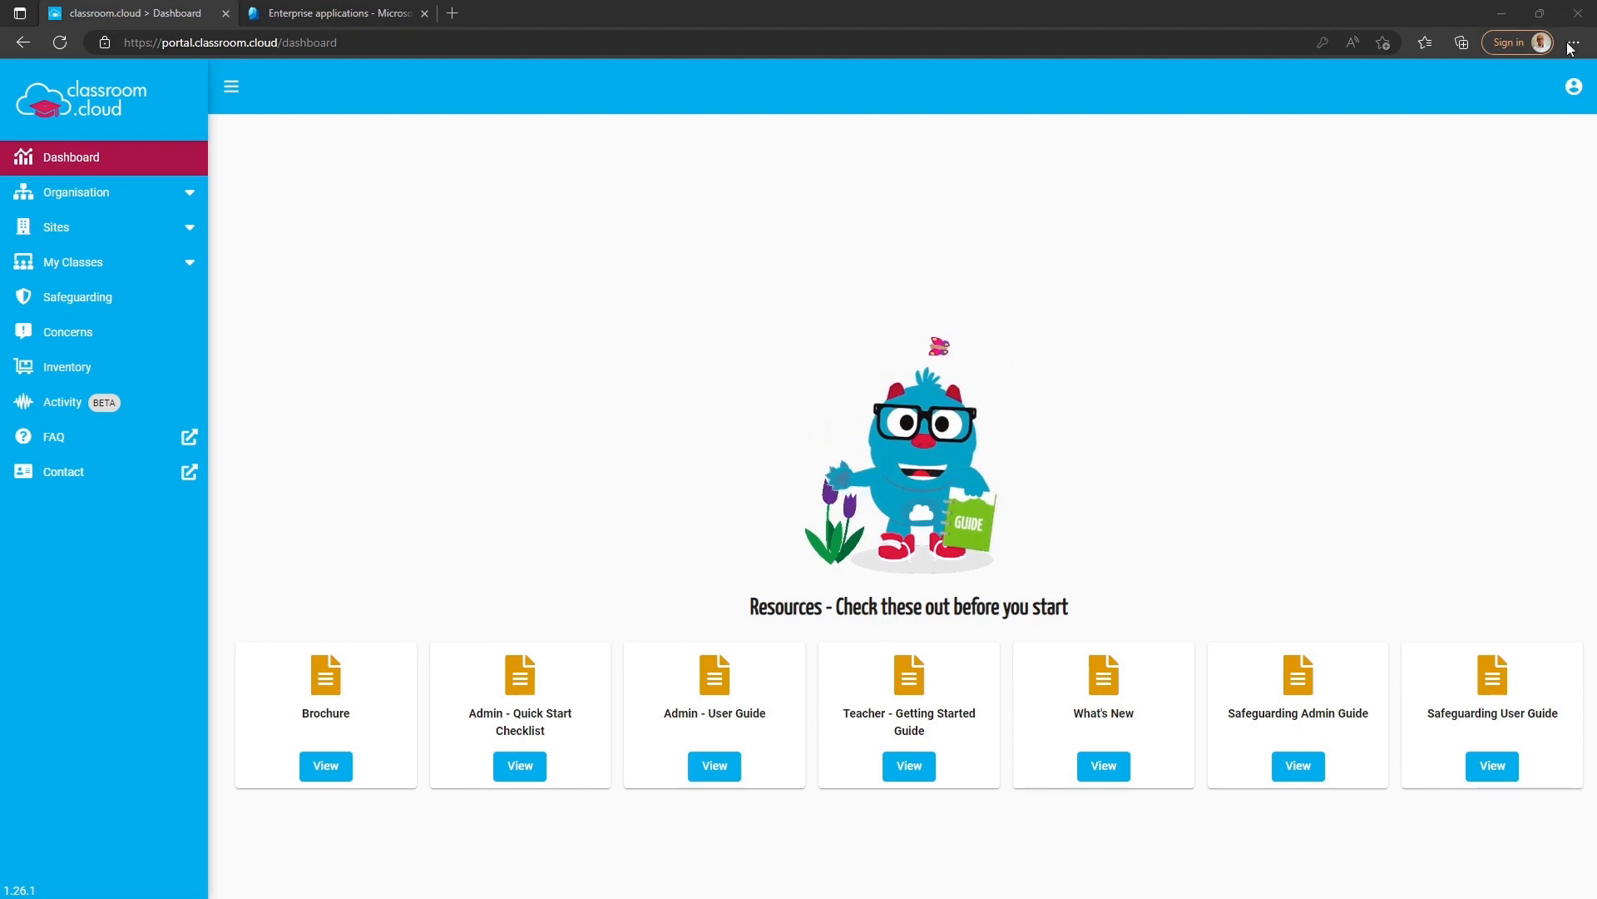
In the Microsoft Entra admin center, view the members of the Teachers group
{"action": "left_click", "coordinate": [339, 13]}
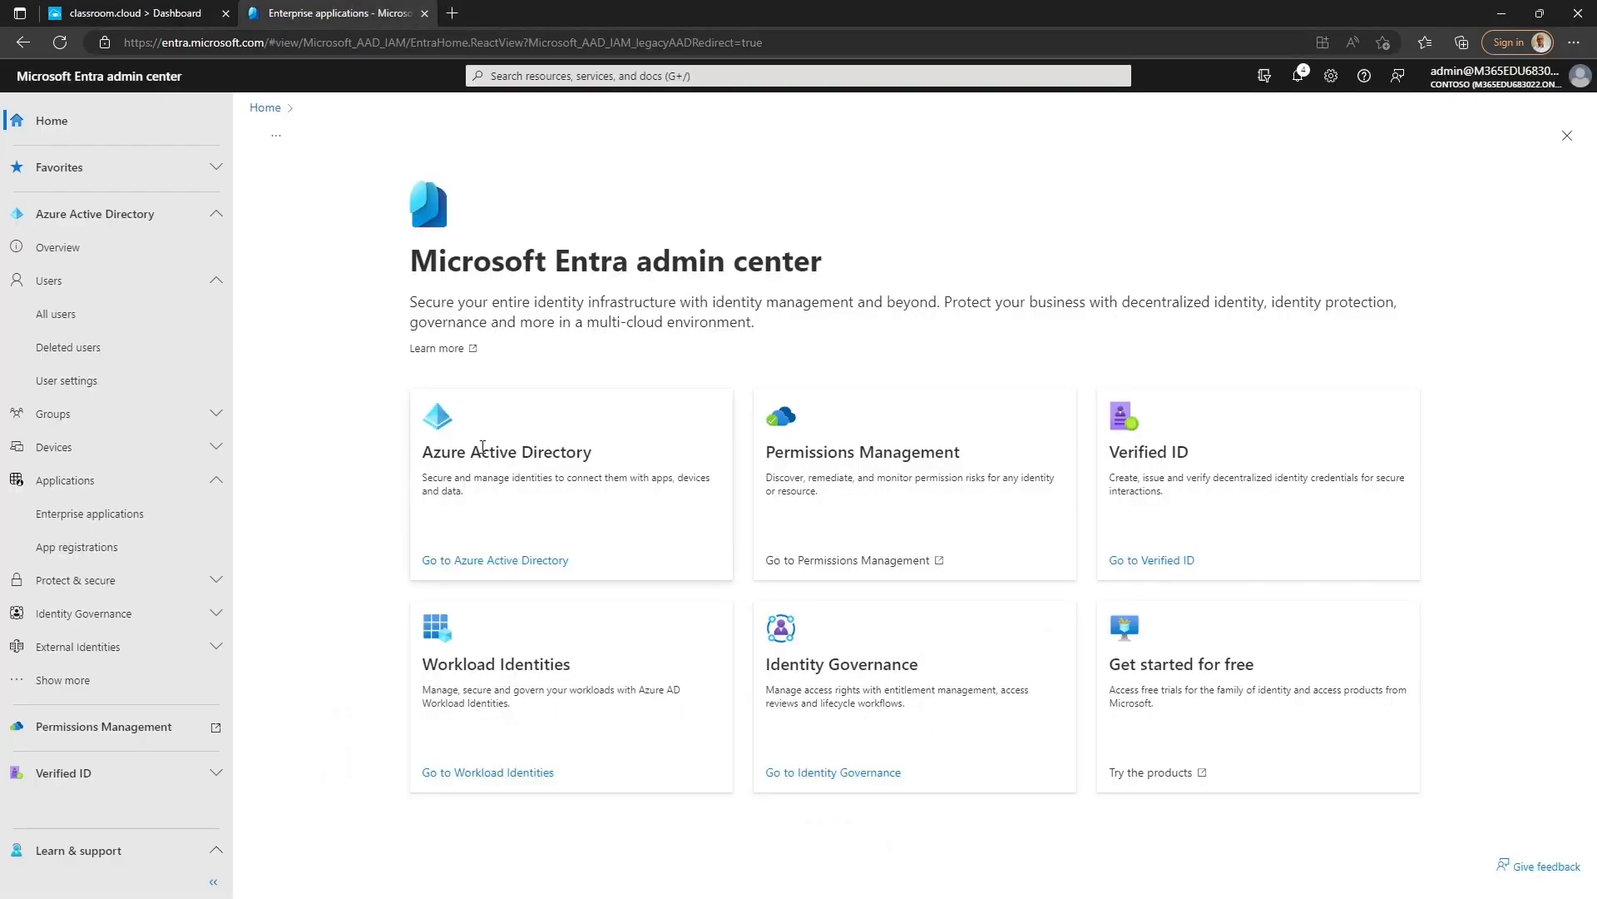
{"action": "left_click", "coordinate": [53, 414]}
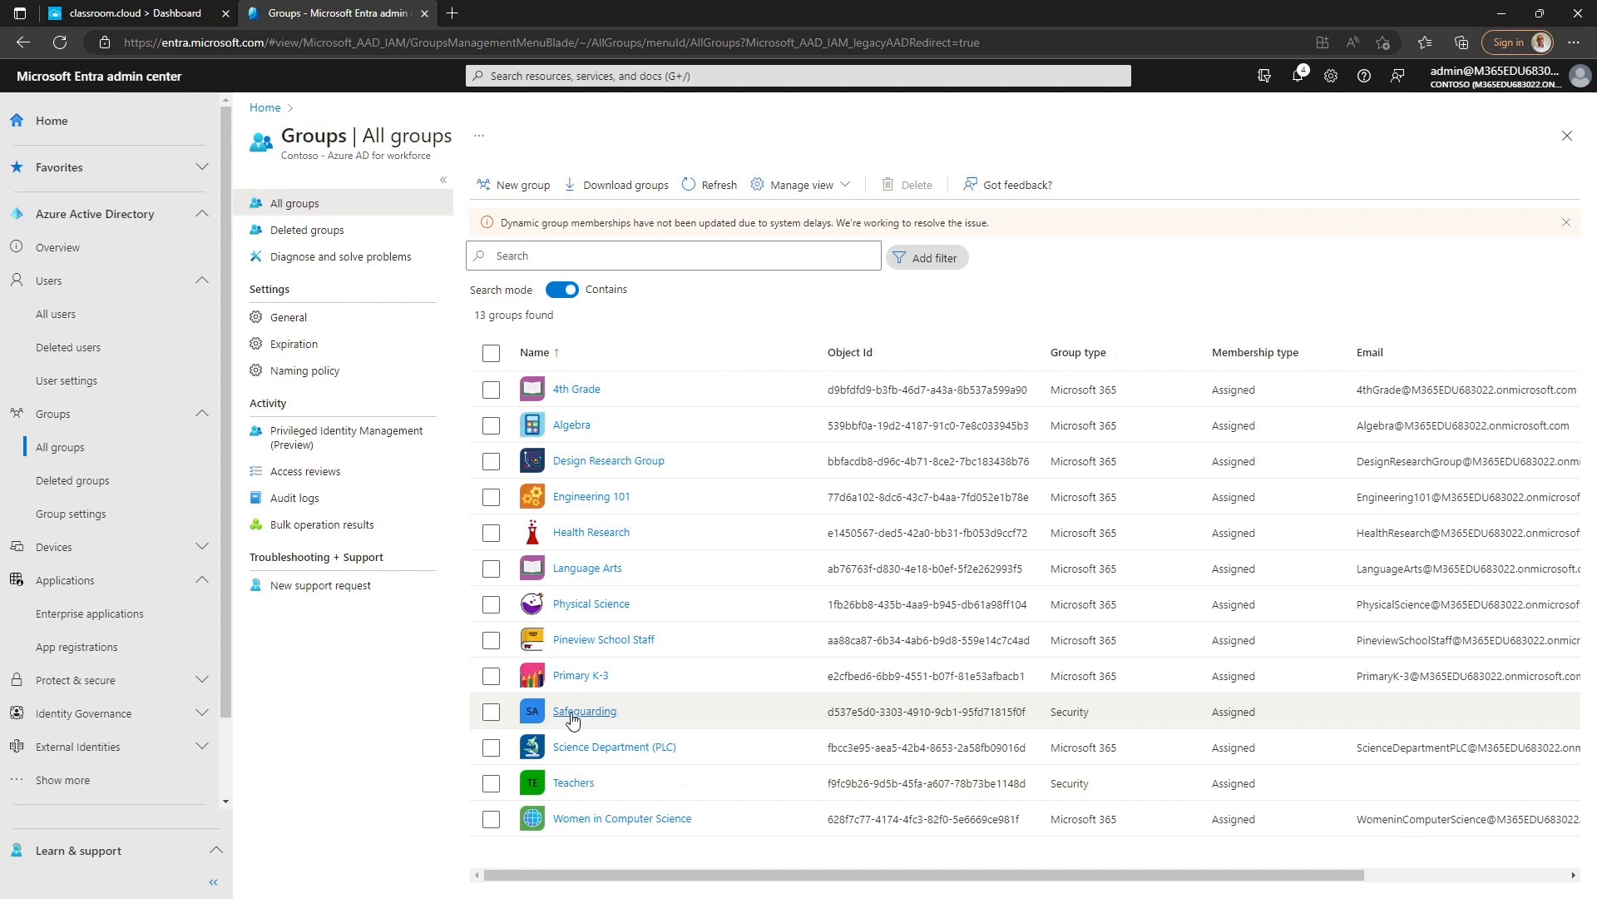
{"action": "left_click", "coordinate": [574, 792]}
{"action": "left_click", "coordinate": [575, 786]}
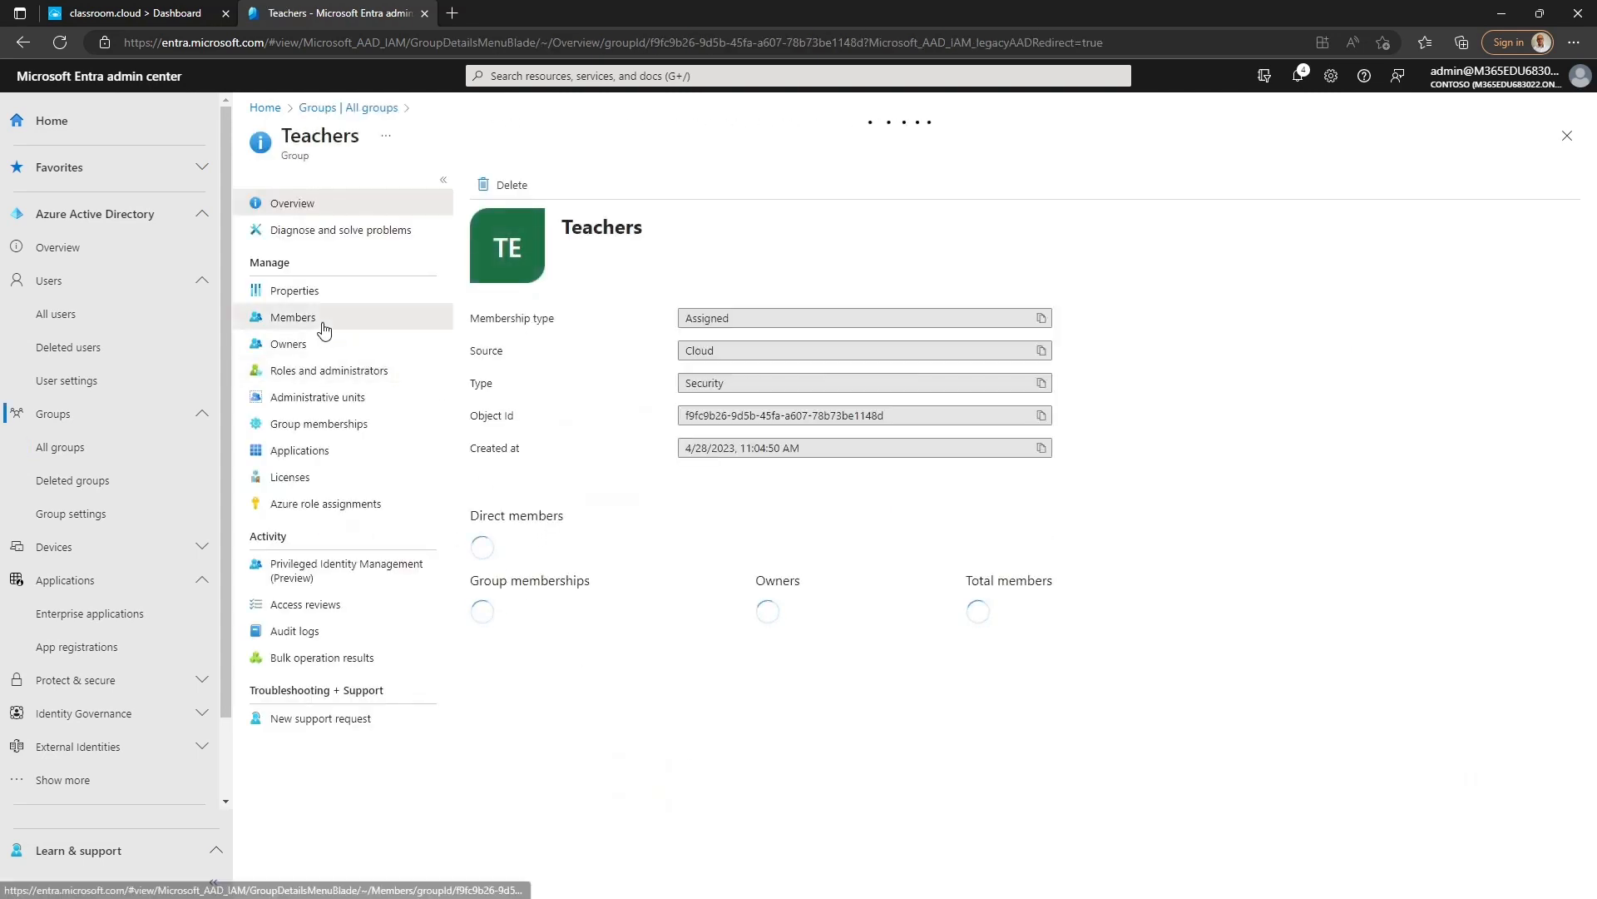
{"action": "left_click", "coordinate": [323, 320]}
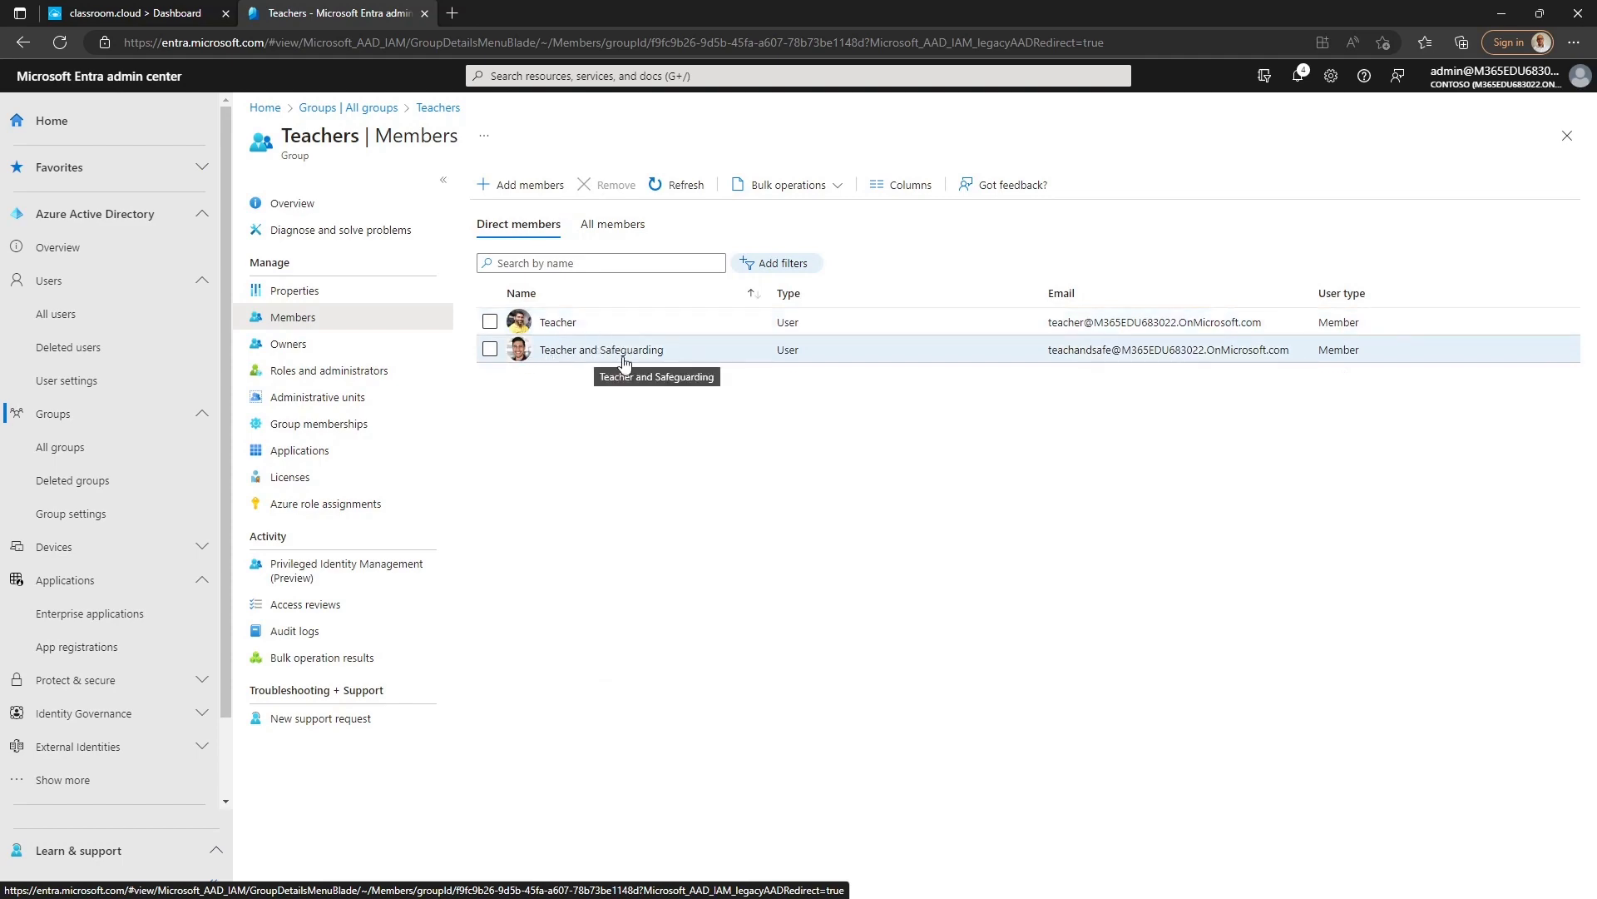
Return to the list of all groups and view the members of the Safeguarding group
{"action": "left_click", "coordinate": [374, 109]}
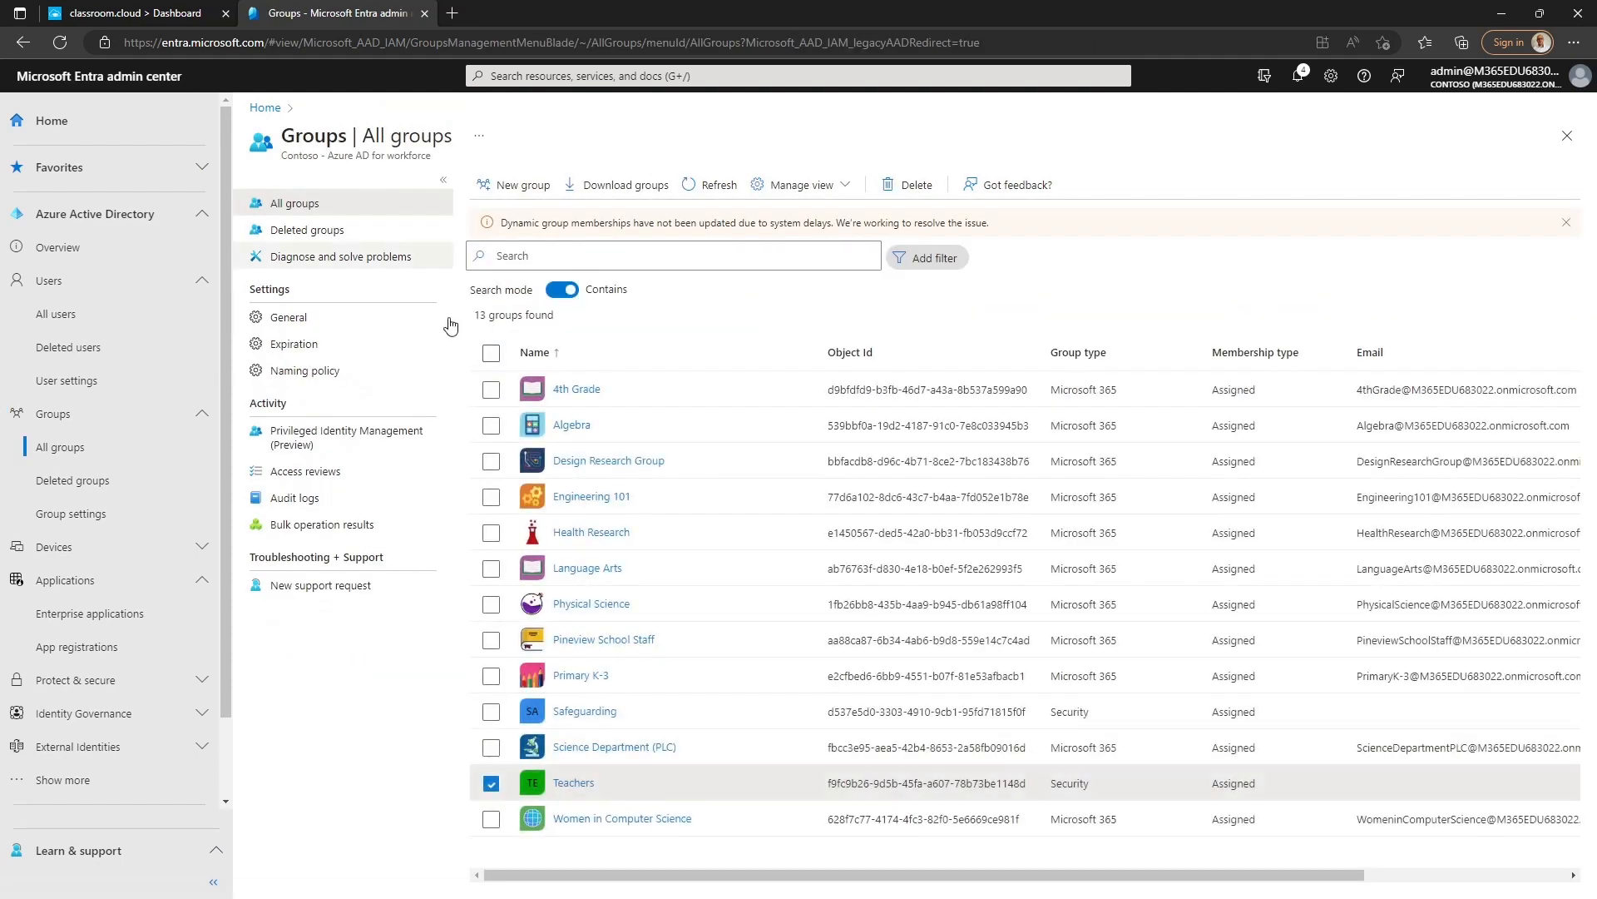
{"action": "left_click", "coordinate": [584, 711]}
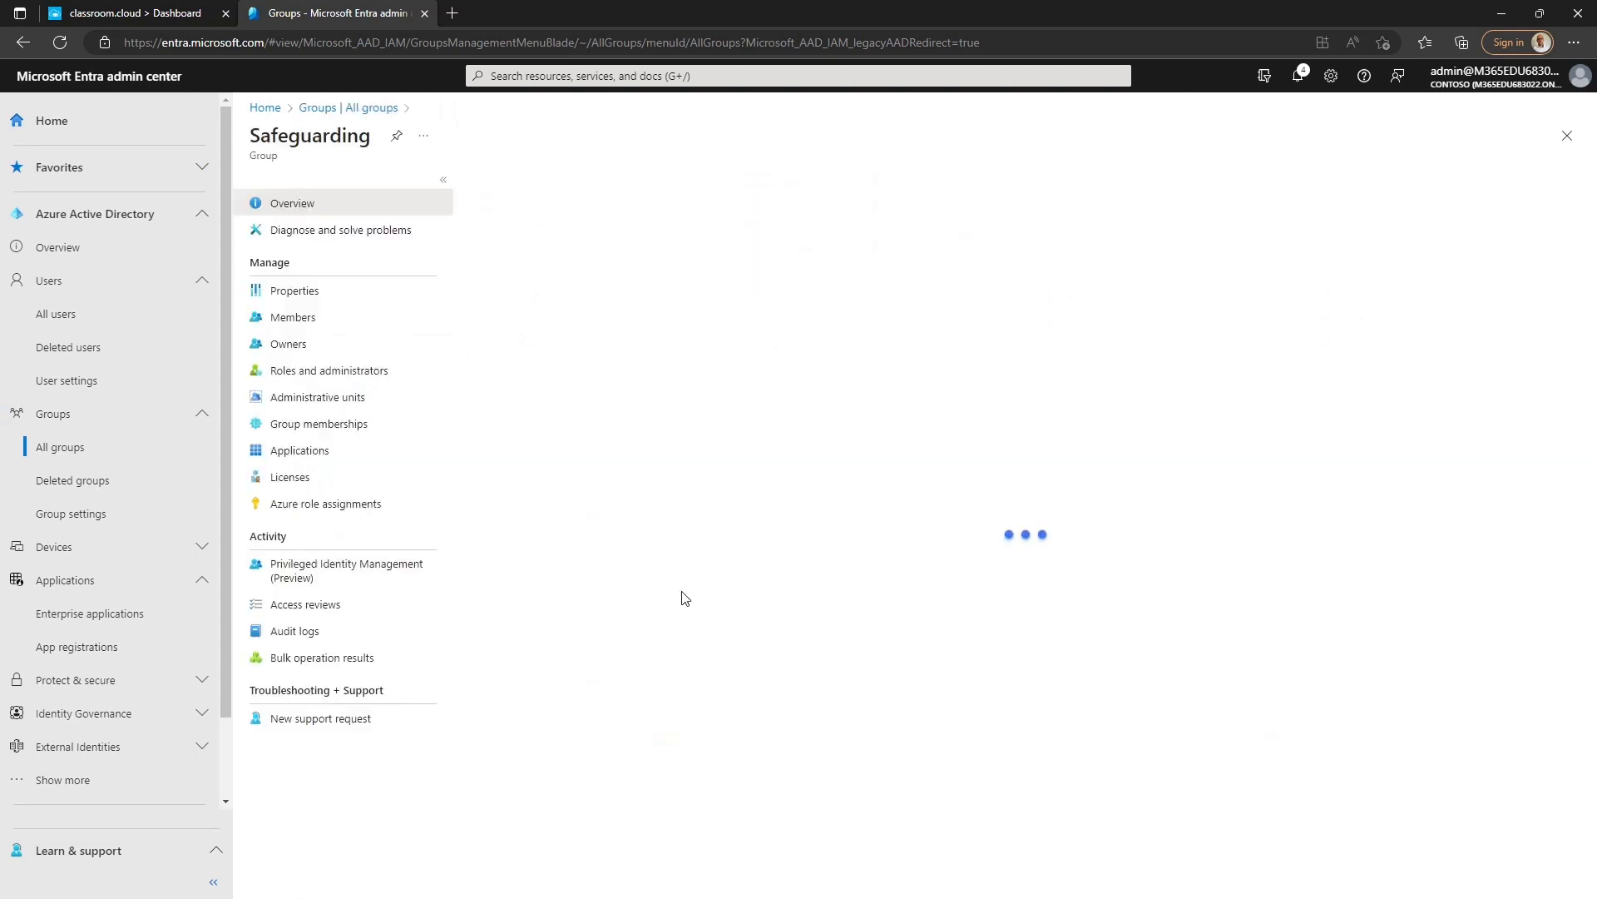
{"action": "left_click", "coordinate": [306, 316]}
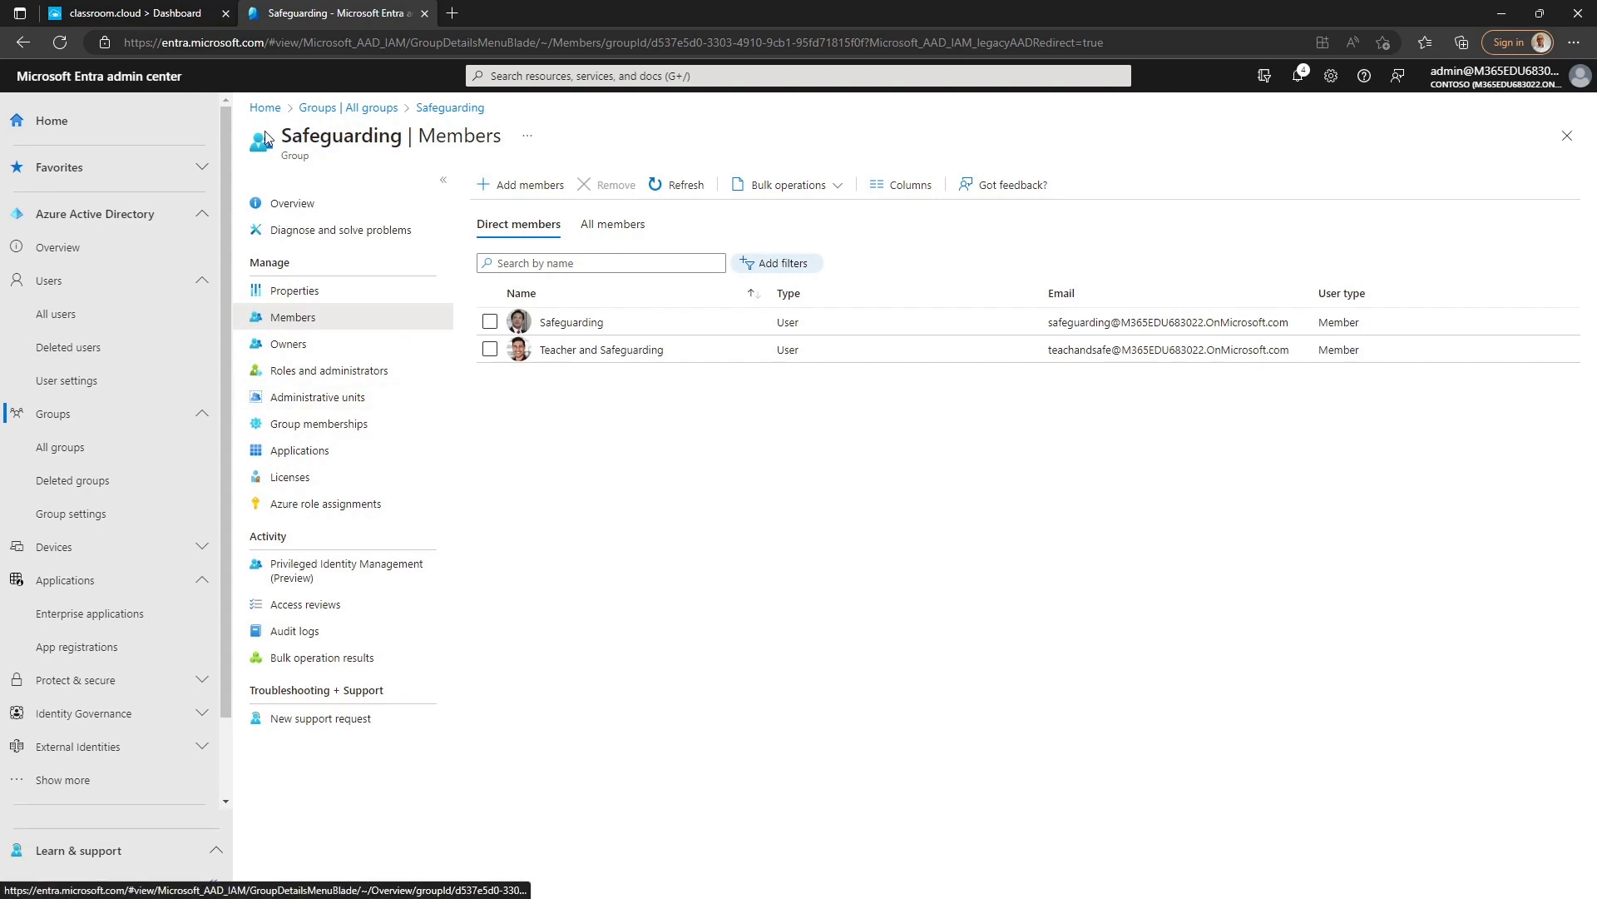
Switch to the classroom.cloud portal and view the list of all users in the organisation
{"action": "left_click", "coordinate": [153, 12]}
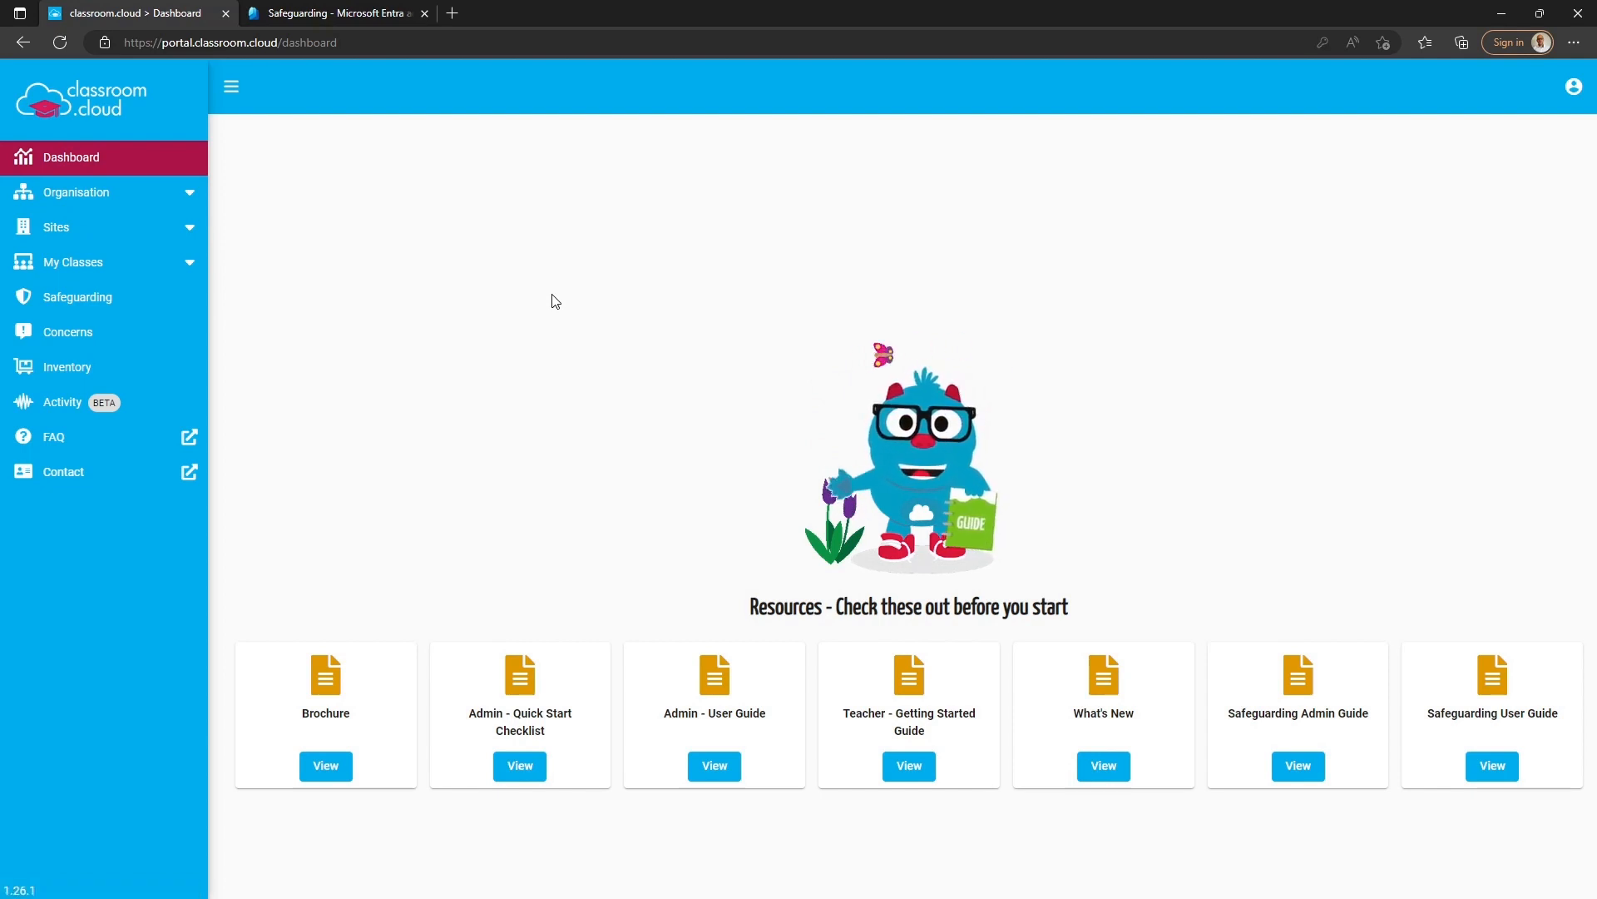
{"action": "left_click", "coordinate": [126, 197]}
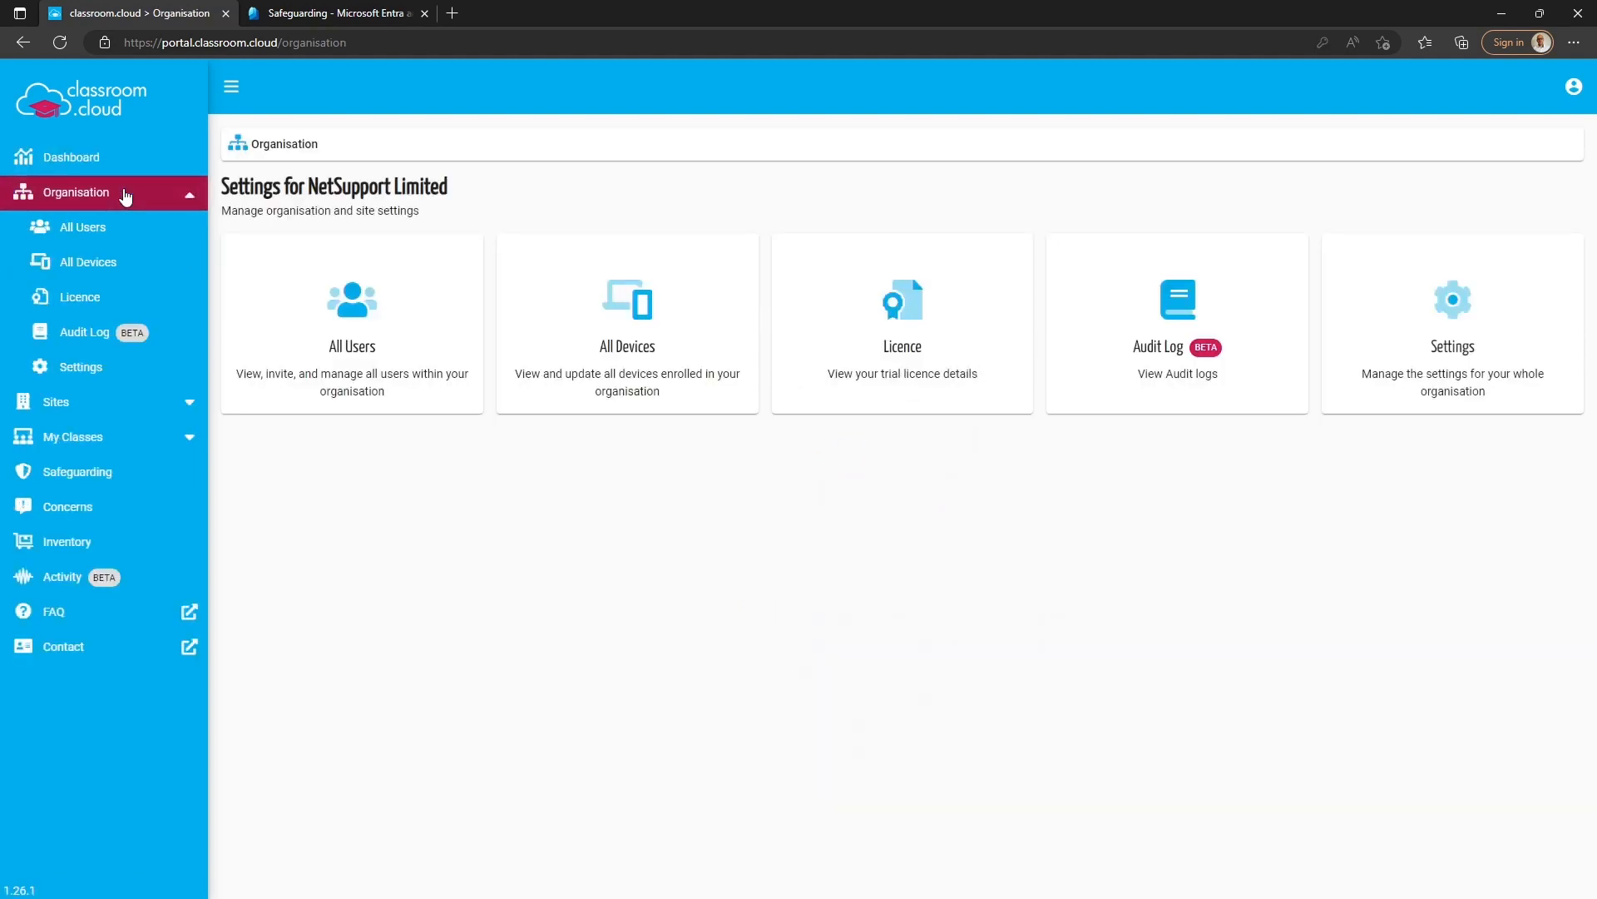
{"action": "left_click", "coordinate": [341, 366]}
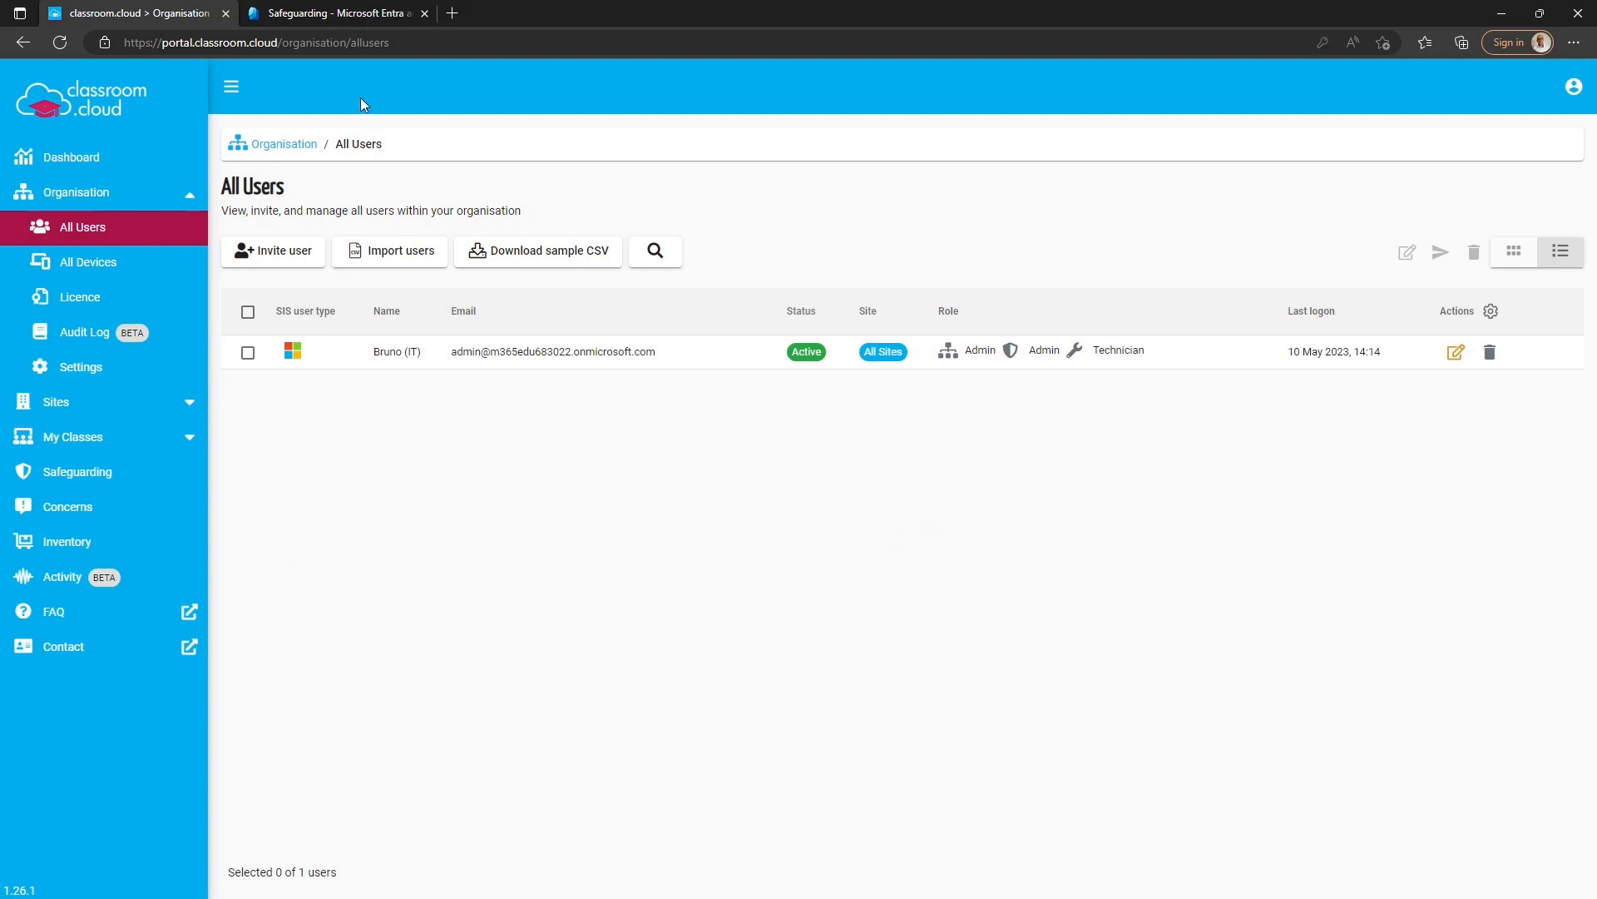
In the Microsoft Entra admin center, create a non-gallery enterprise application named "classroom.cloud User Provisioning"
{"action": "left_click", "coordinate": [361, 13]}
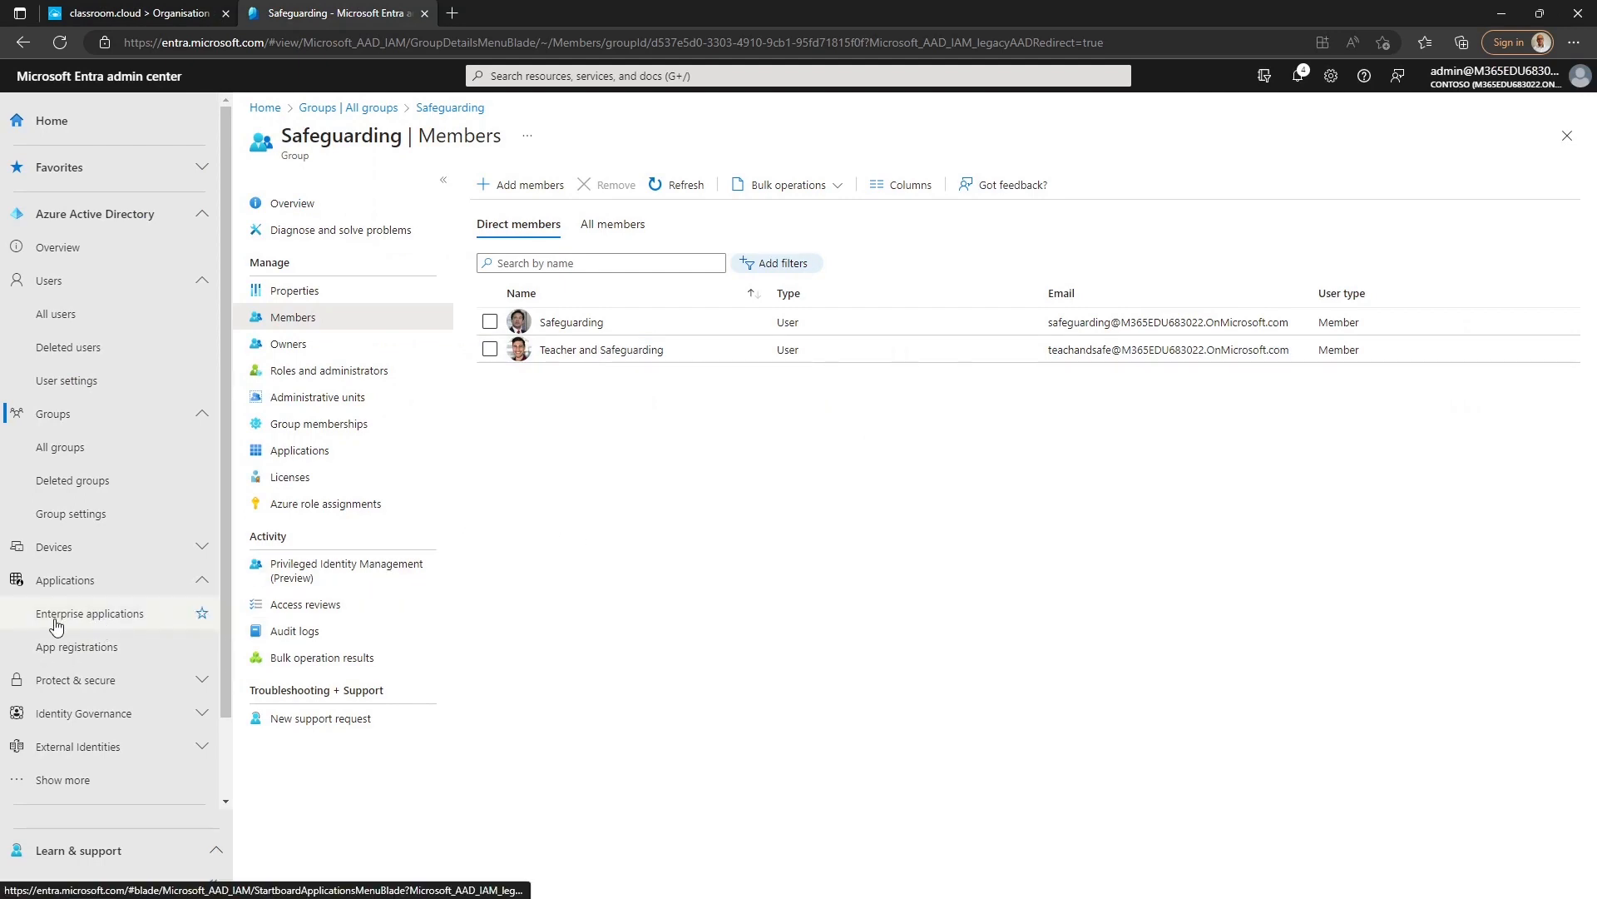
{"action": "left_click", "coordinate": [103, 617]}
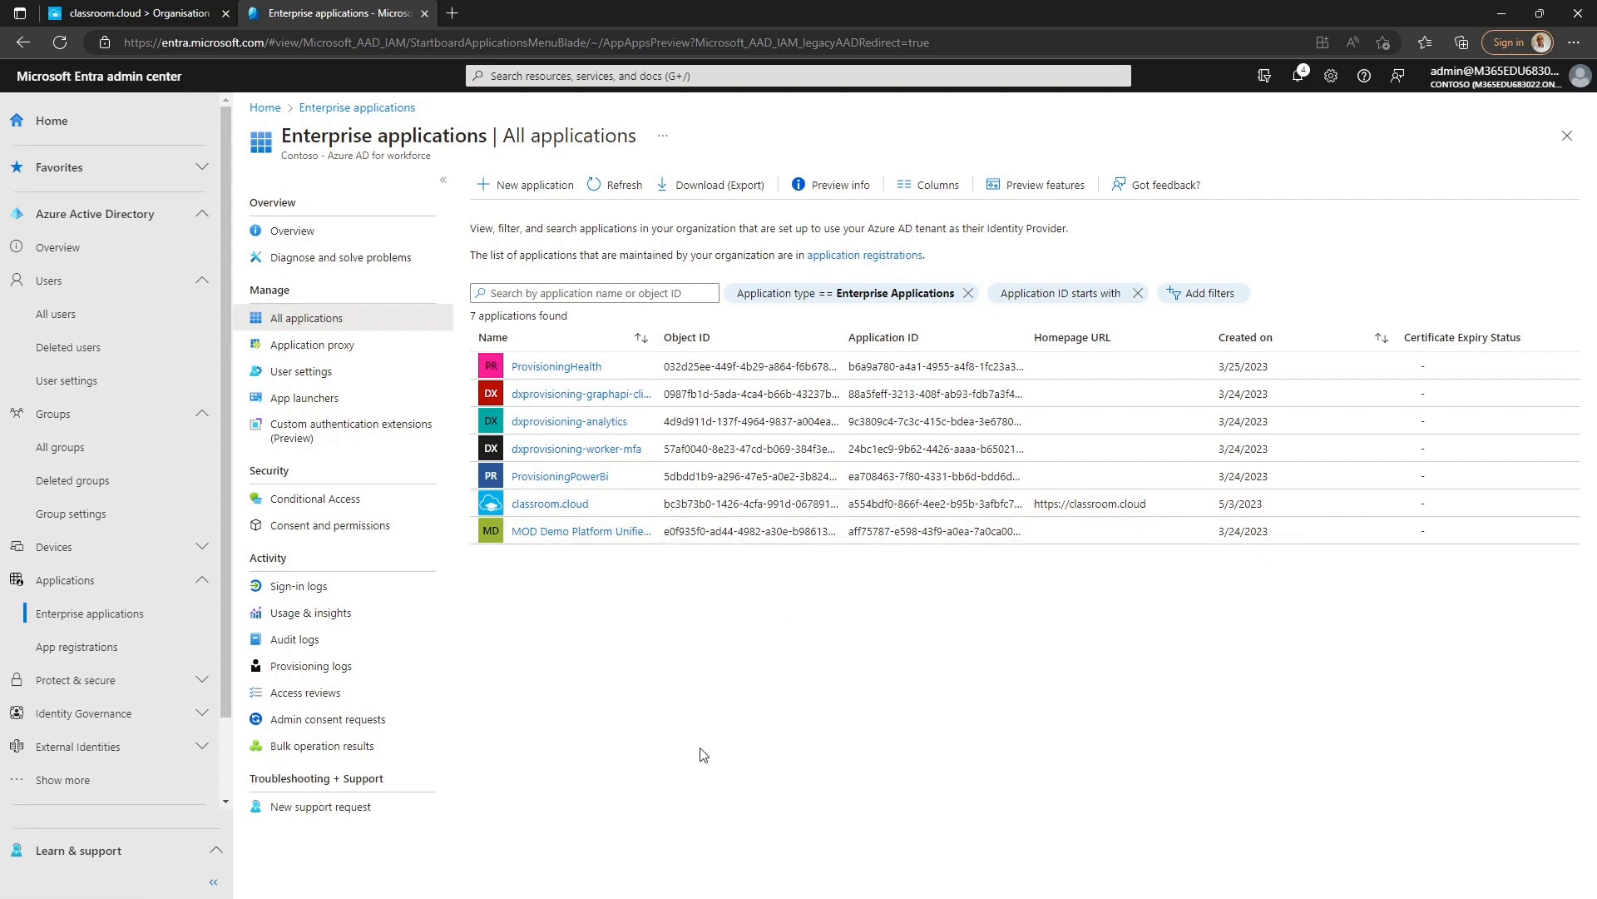
{"action": "left_click", "coordinate": [516, 191]}
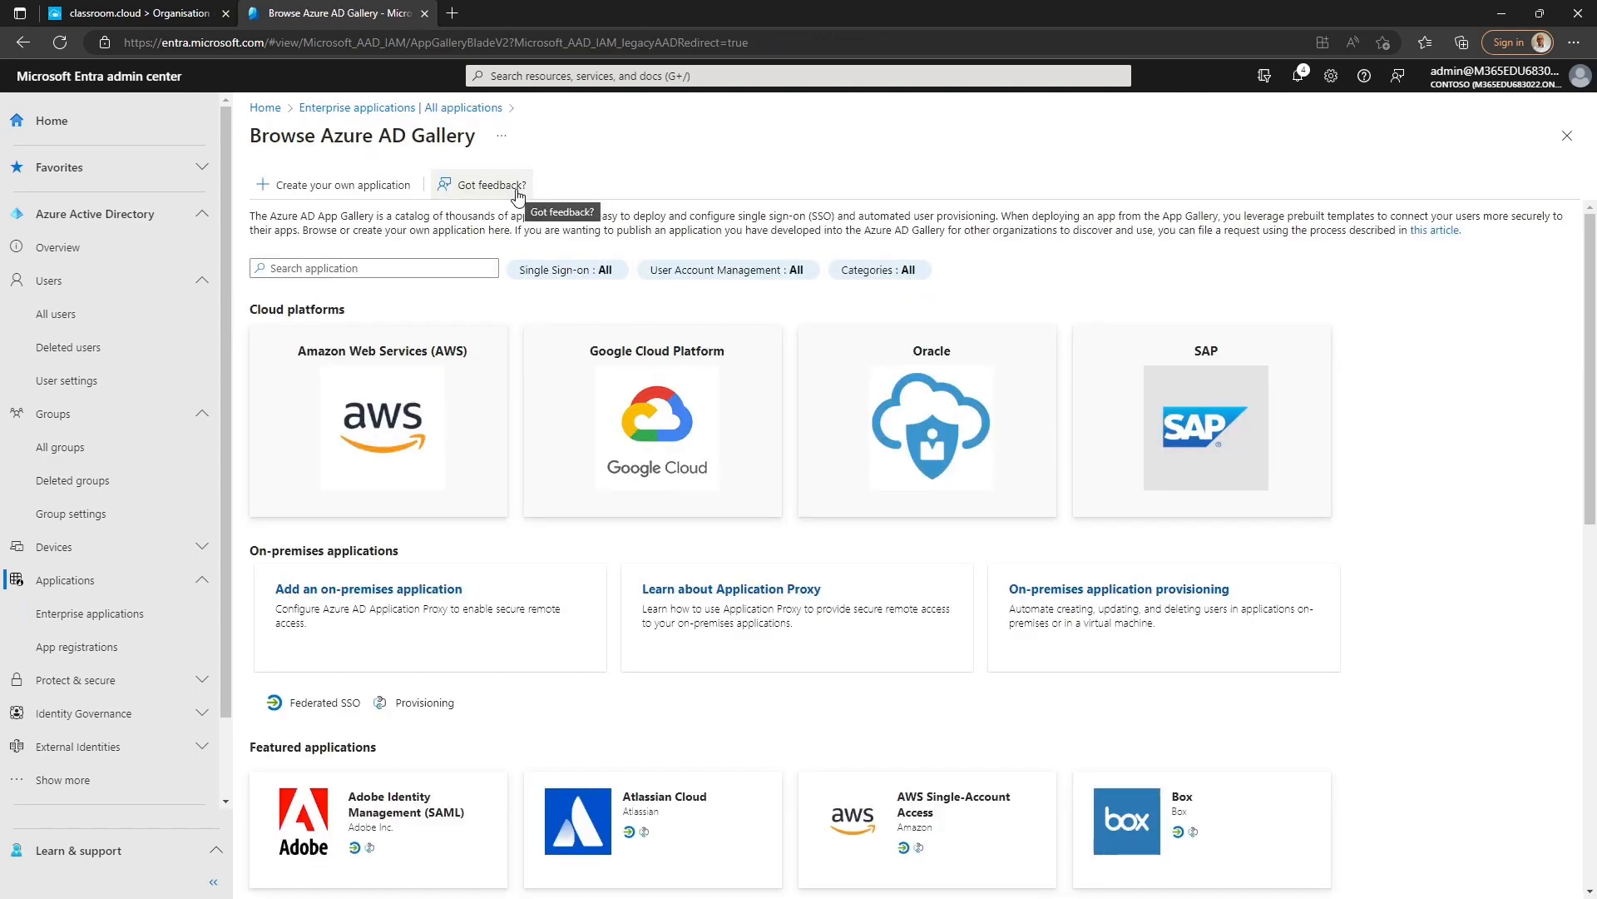
{"action": "left_click", "coordinate": [316, 198]}
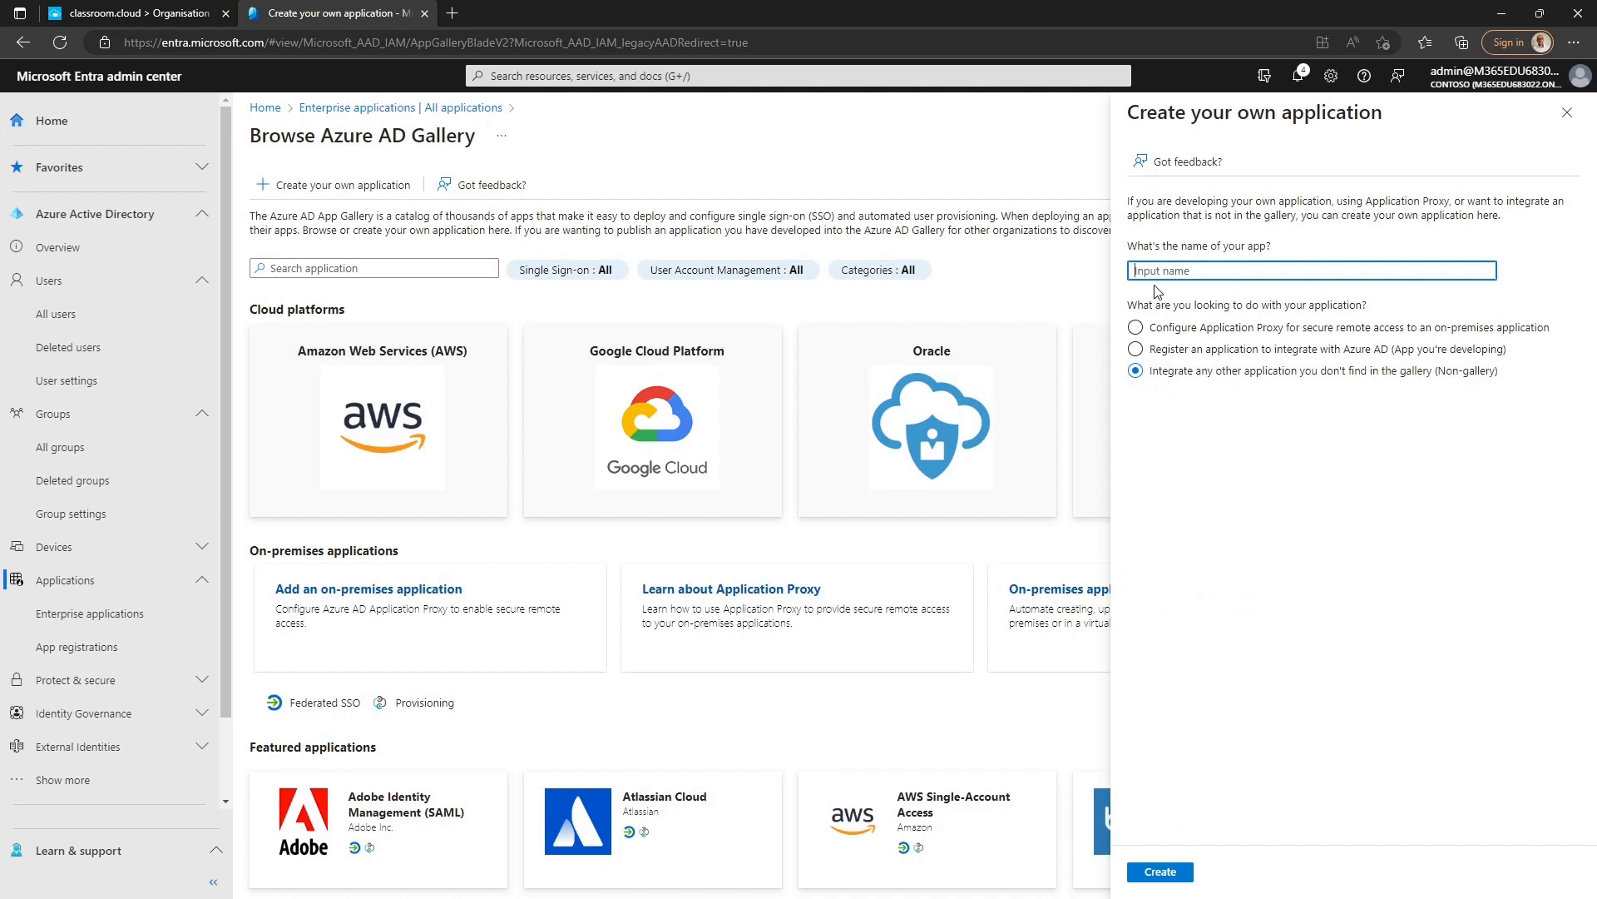
{"action": "type", "text": "classroom.cloud User Provisioning"}
{"action": "left_click", "coordinate": [1160, 872]}
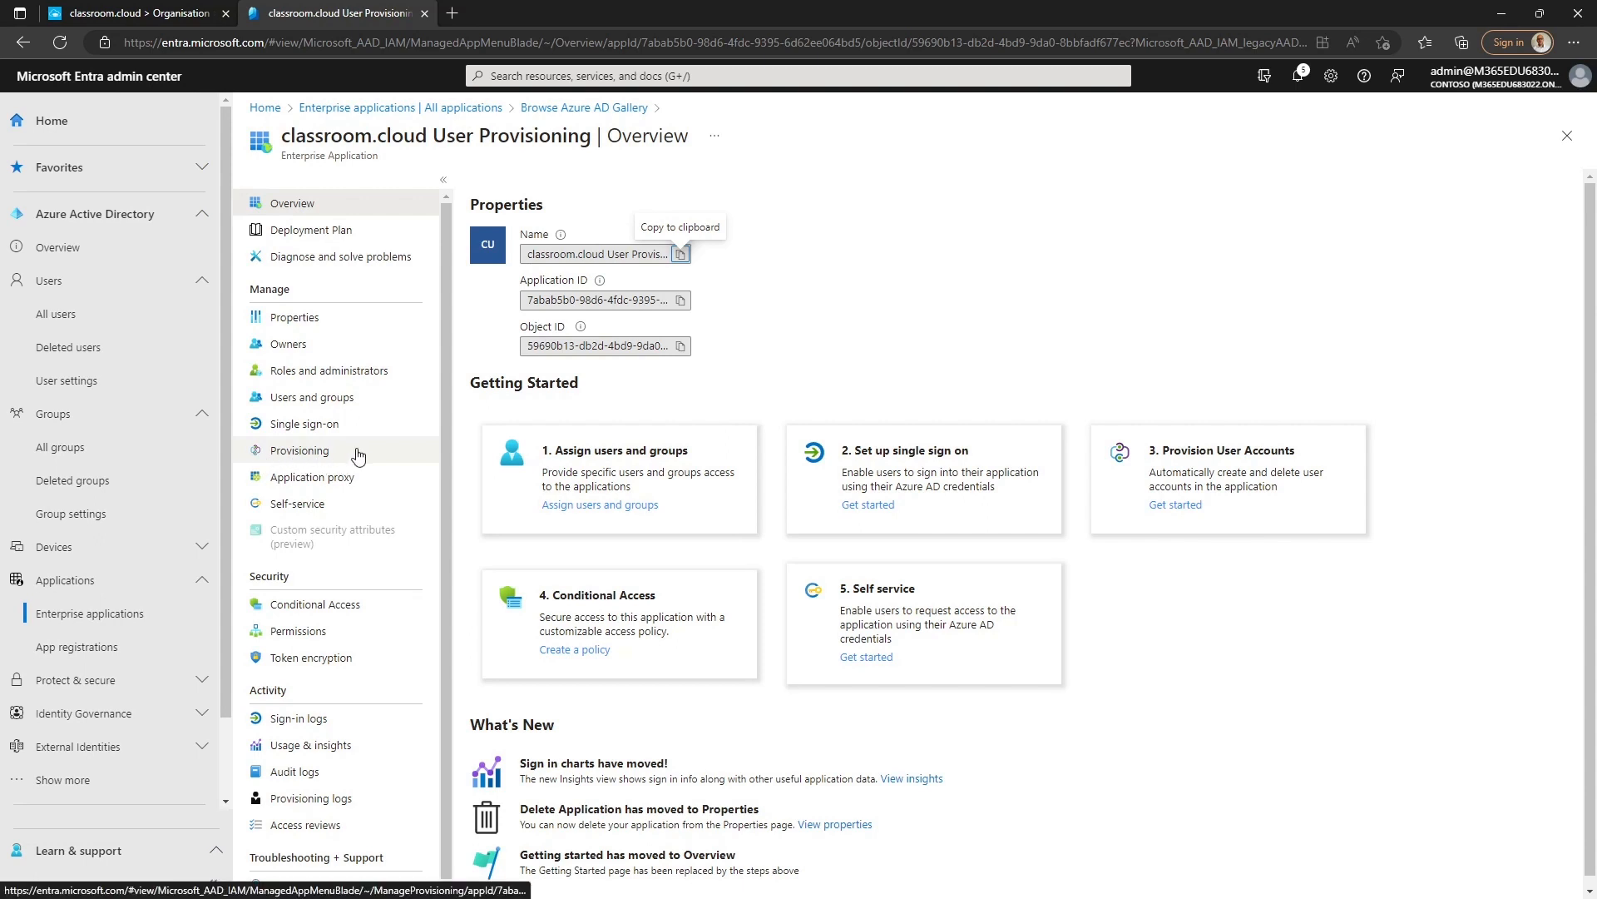
Start the provisioning setup for the new application and set its provisioning mode to Automatic
{"action": "left_click", "coordinate": [300, 454]}
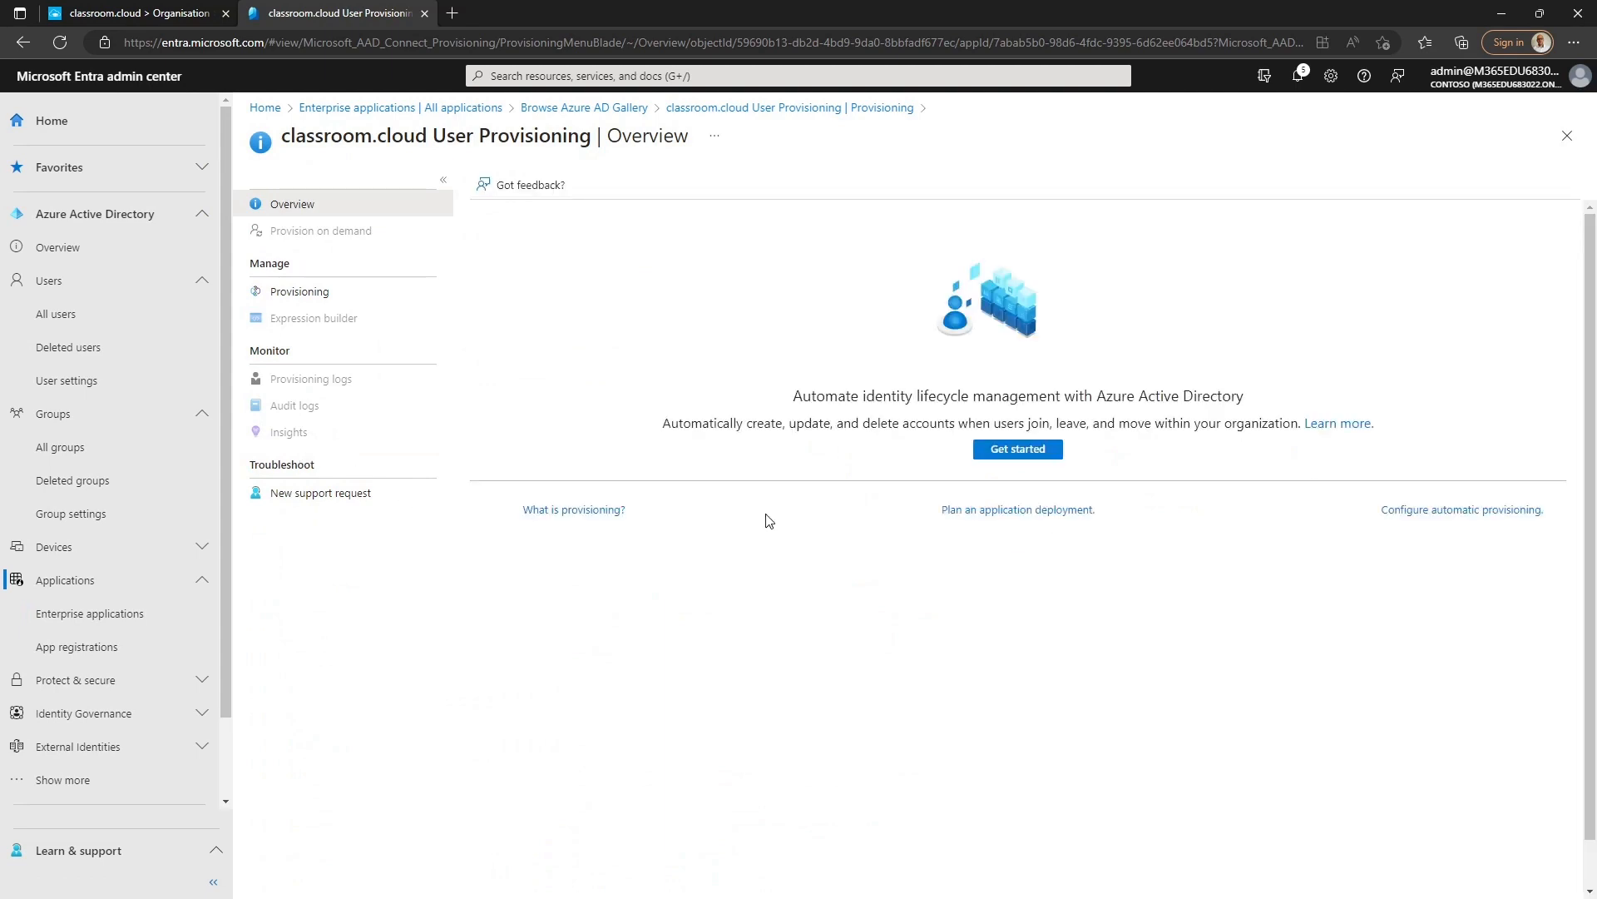
{"action": "left_click", "coordinate": [986, 453]}
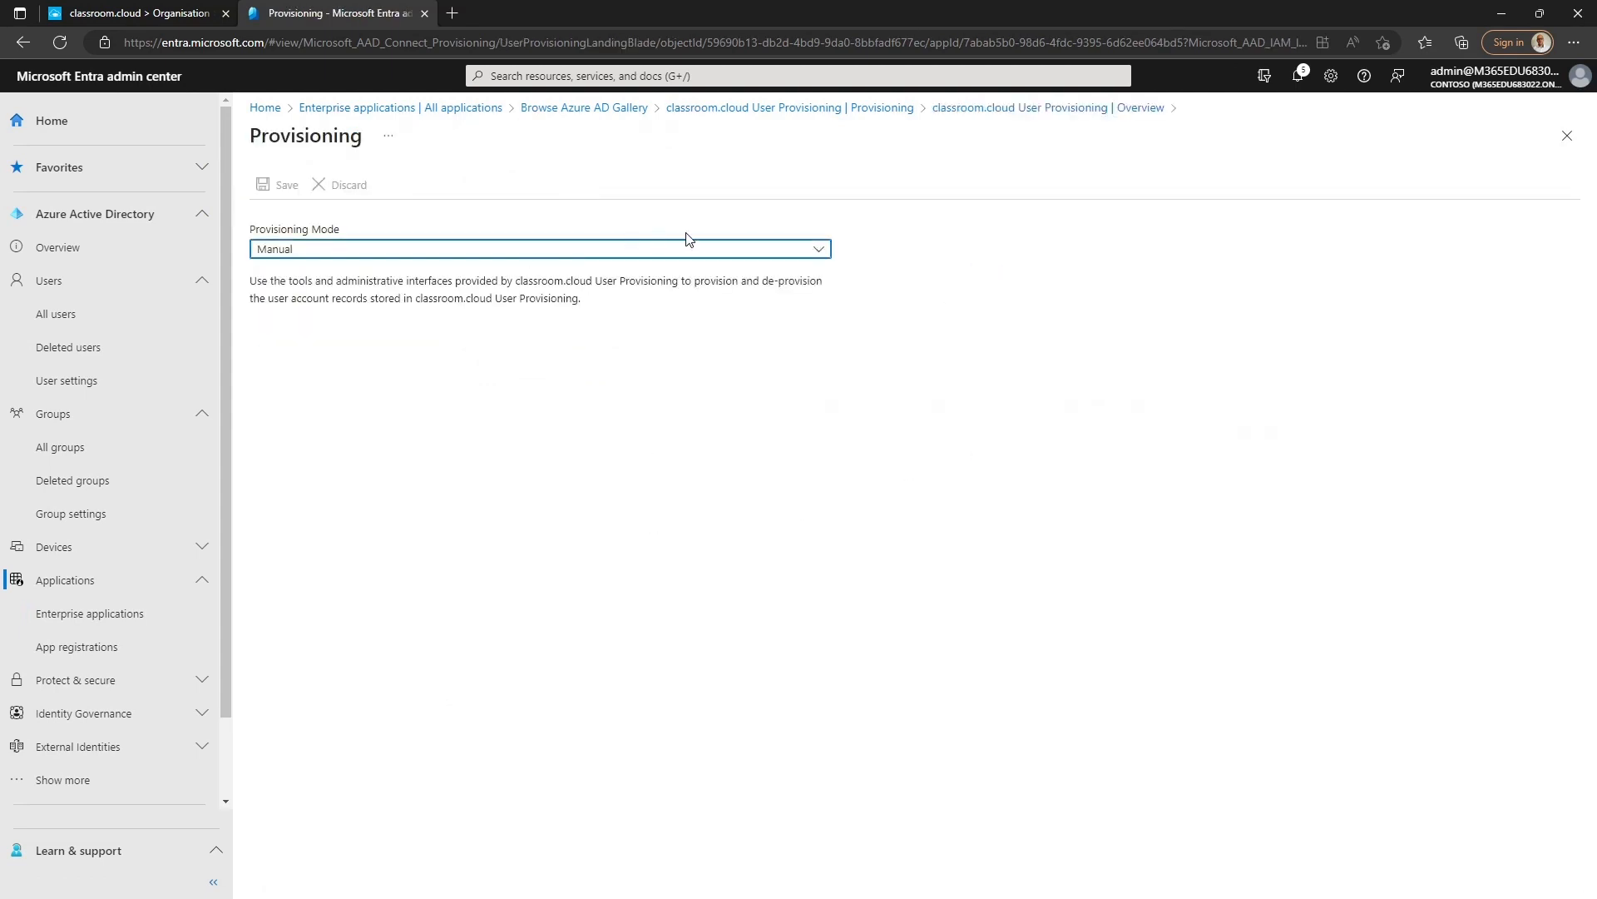
{"action": "left_click", "coordinate": [816, 252]}
{"action": "left_click", "coordinate": [511, 304]}
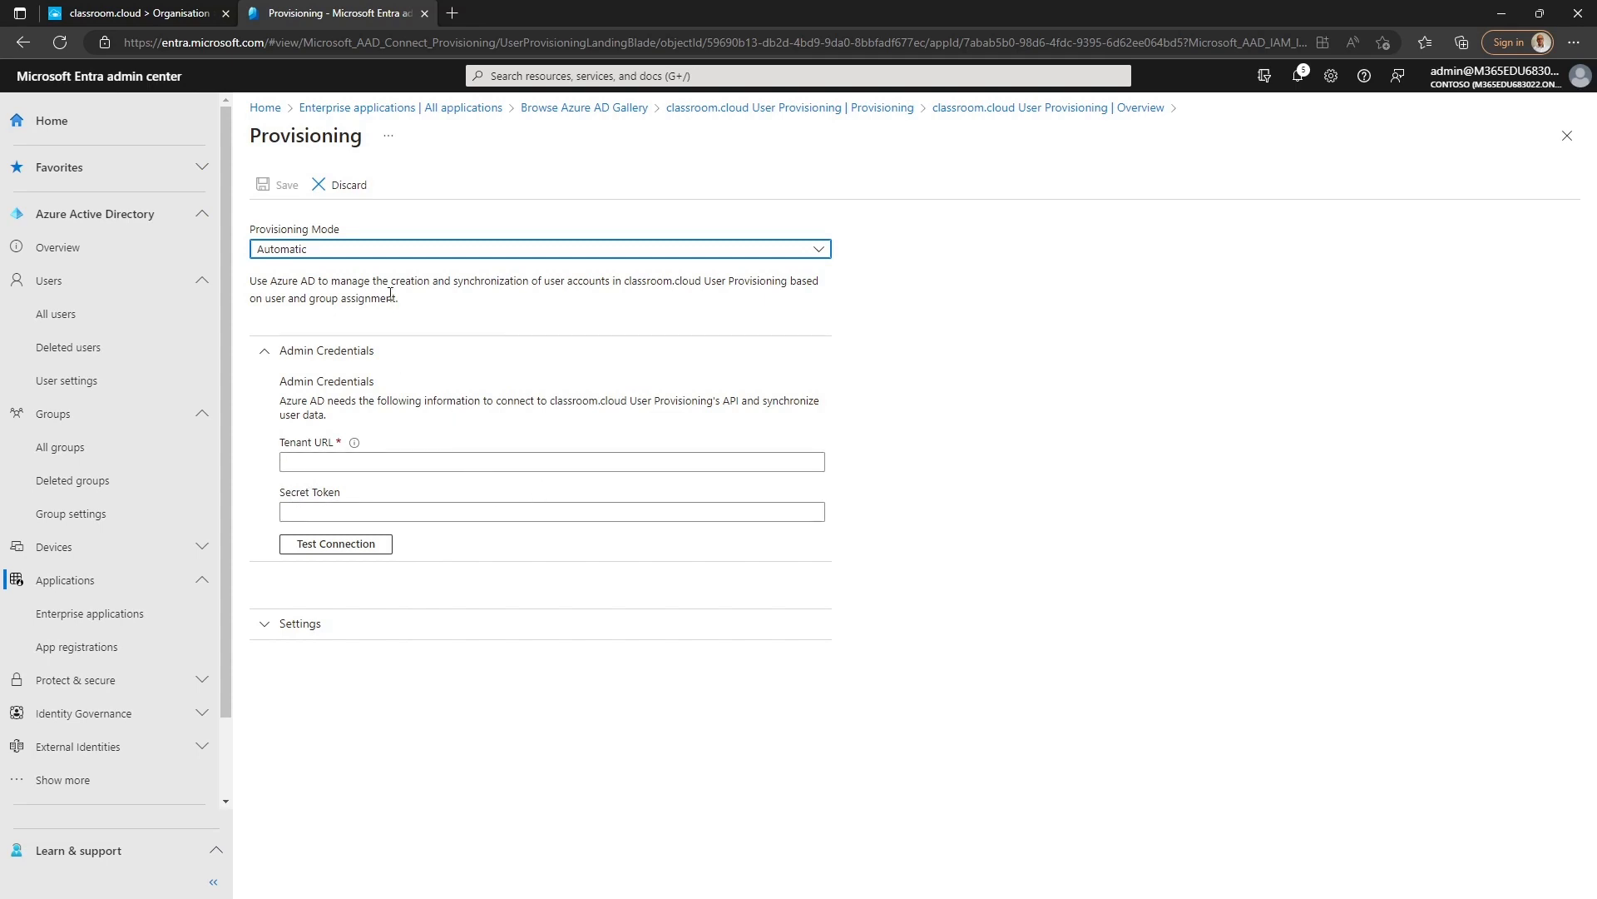
In the classroom.cloud portal, copy the tenant URL from the organisation's Microsoft integration settings for user provisioning
{"action": "left_click", "coordinate": [163, 14]}
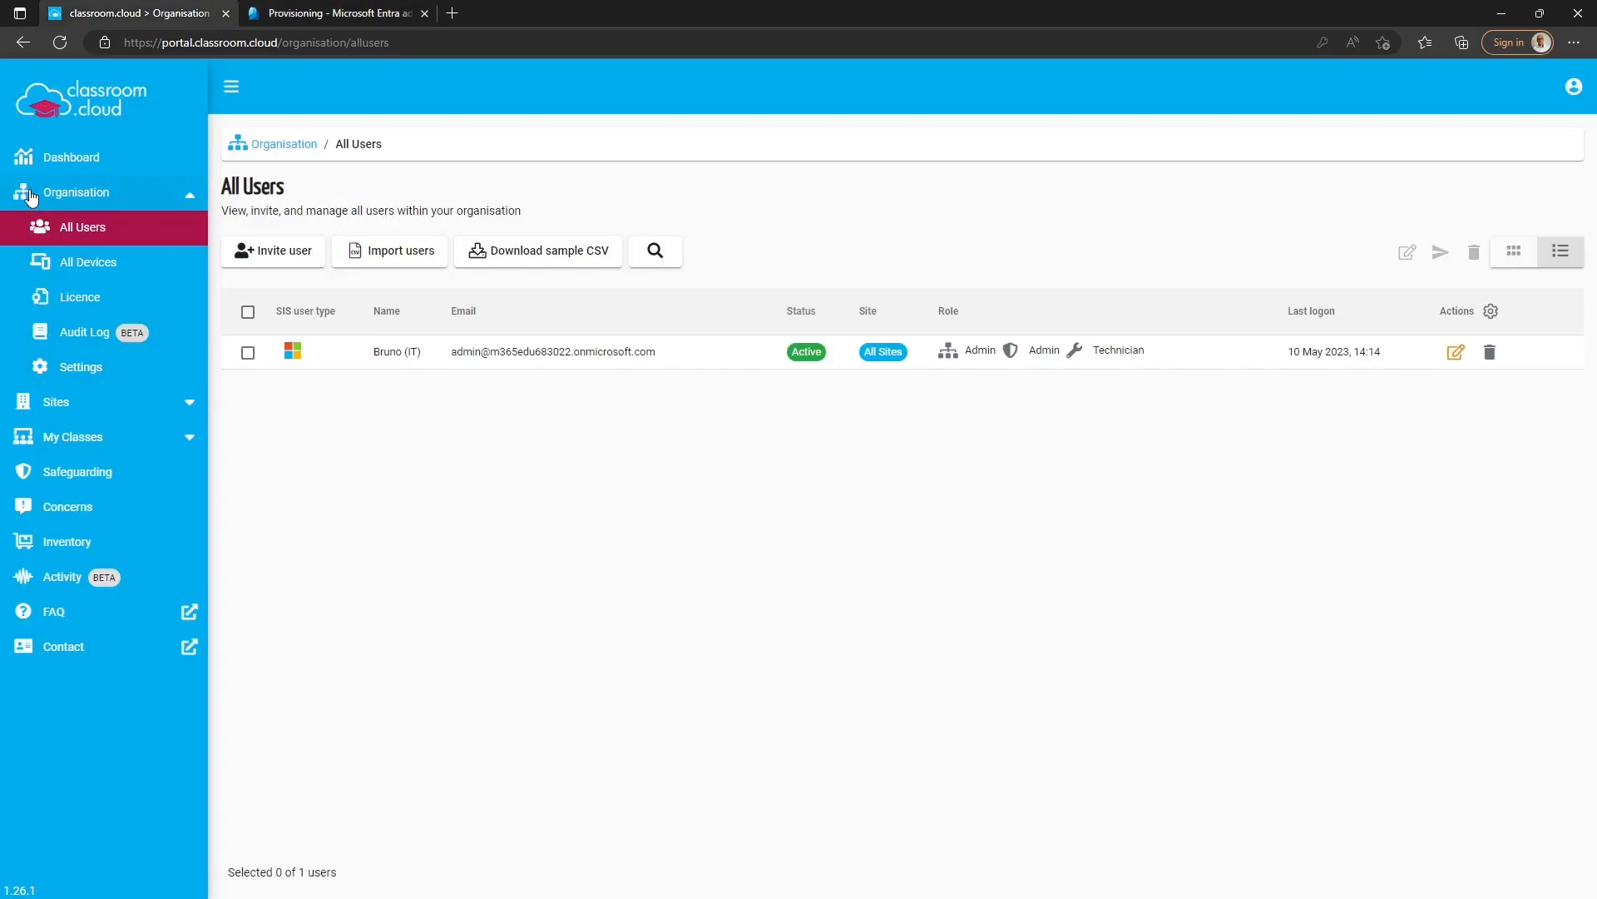
{"action": "left_click", "coordinate": [97, 376]}
{"action": "left_click", "coordinate": [914, 526]}
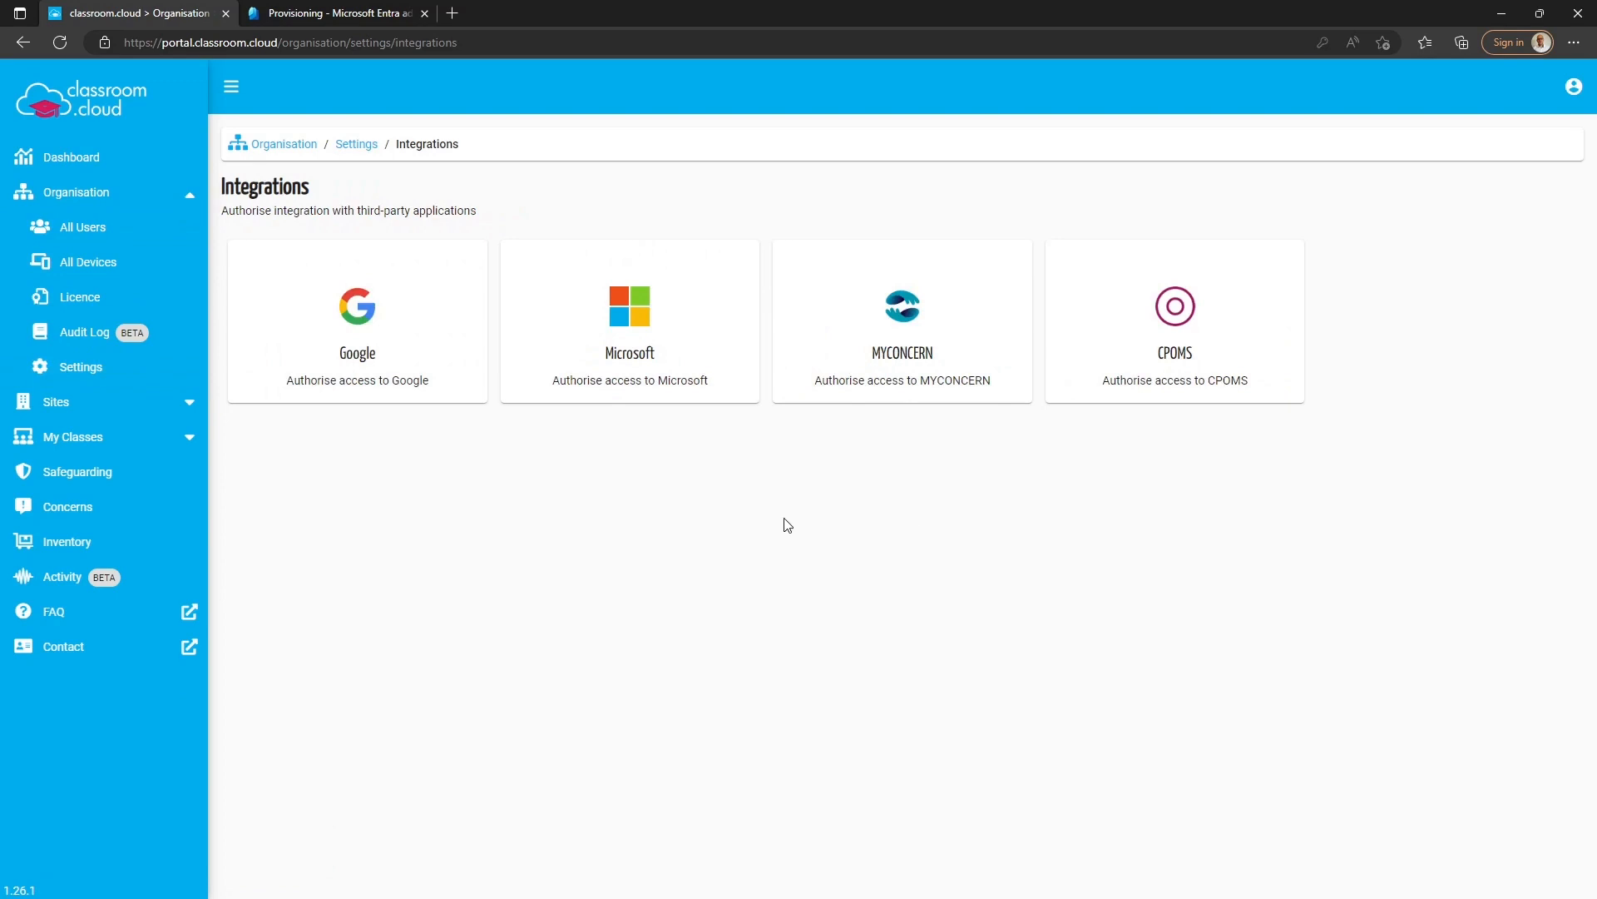
{"action": "left_click", "coordinate": [634, 351]}
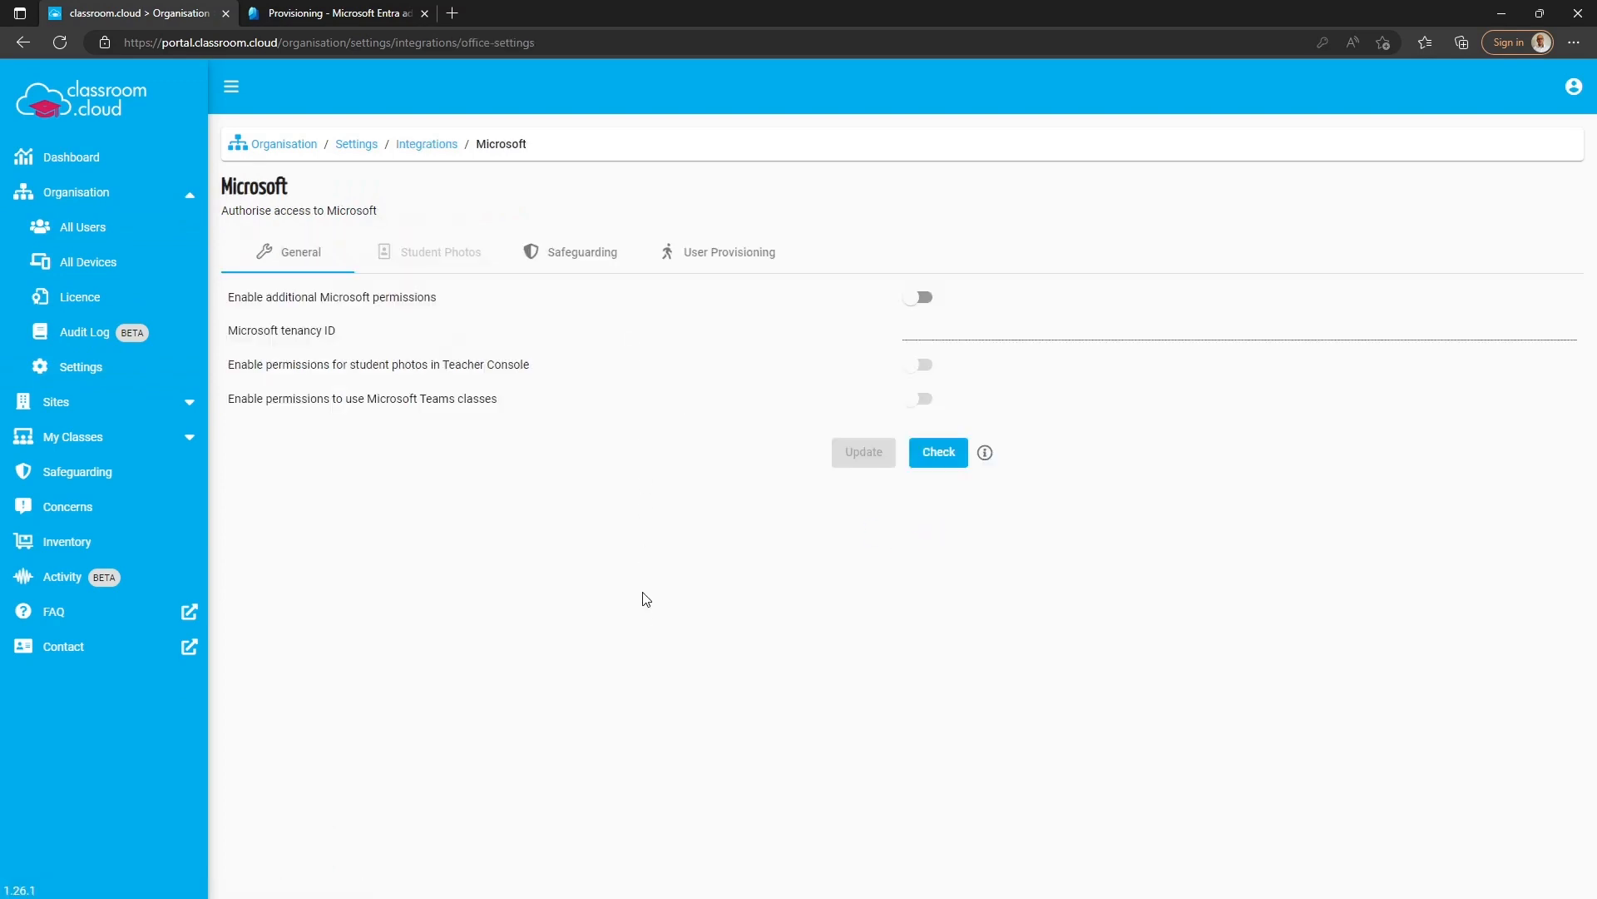
{"action": "left_click", "coordinate": [712, 261]}
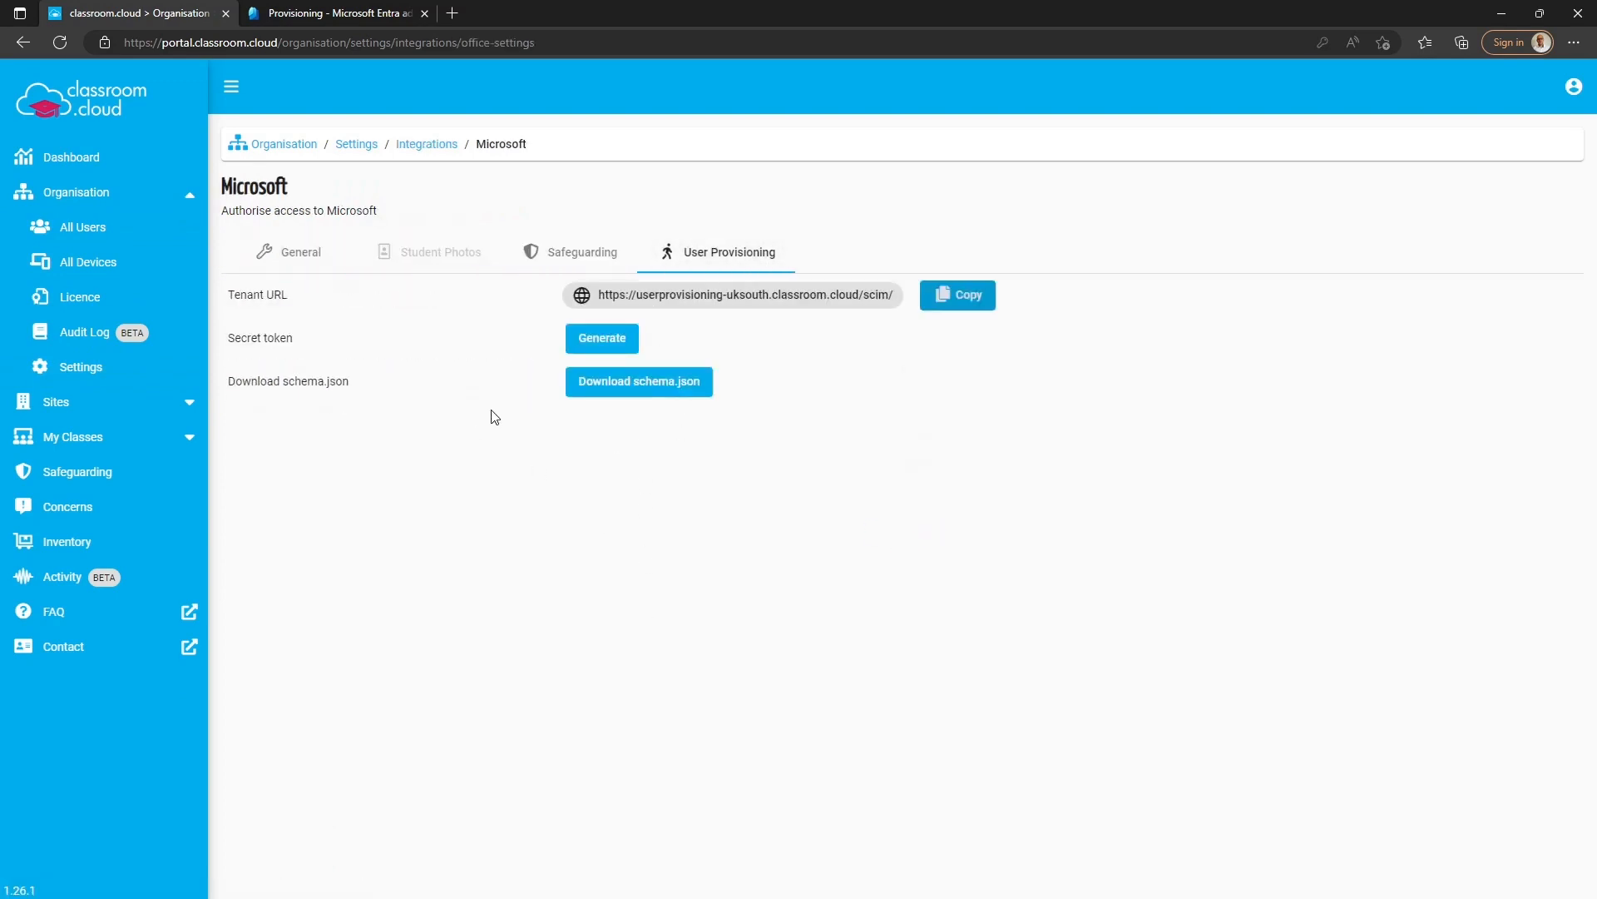
{"action": "left_click", "coordinate": [942, 297]}
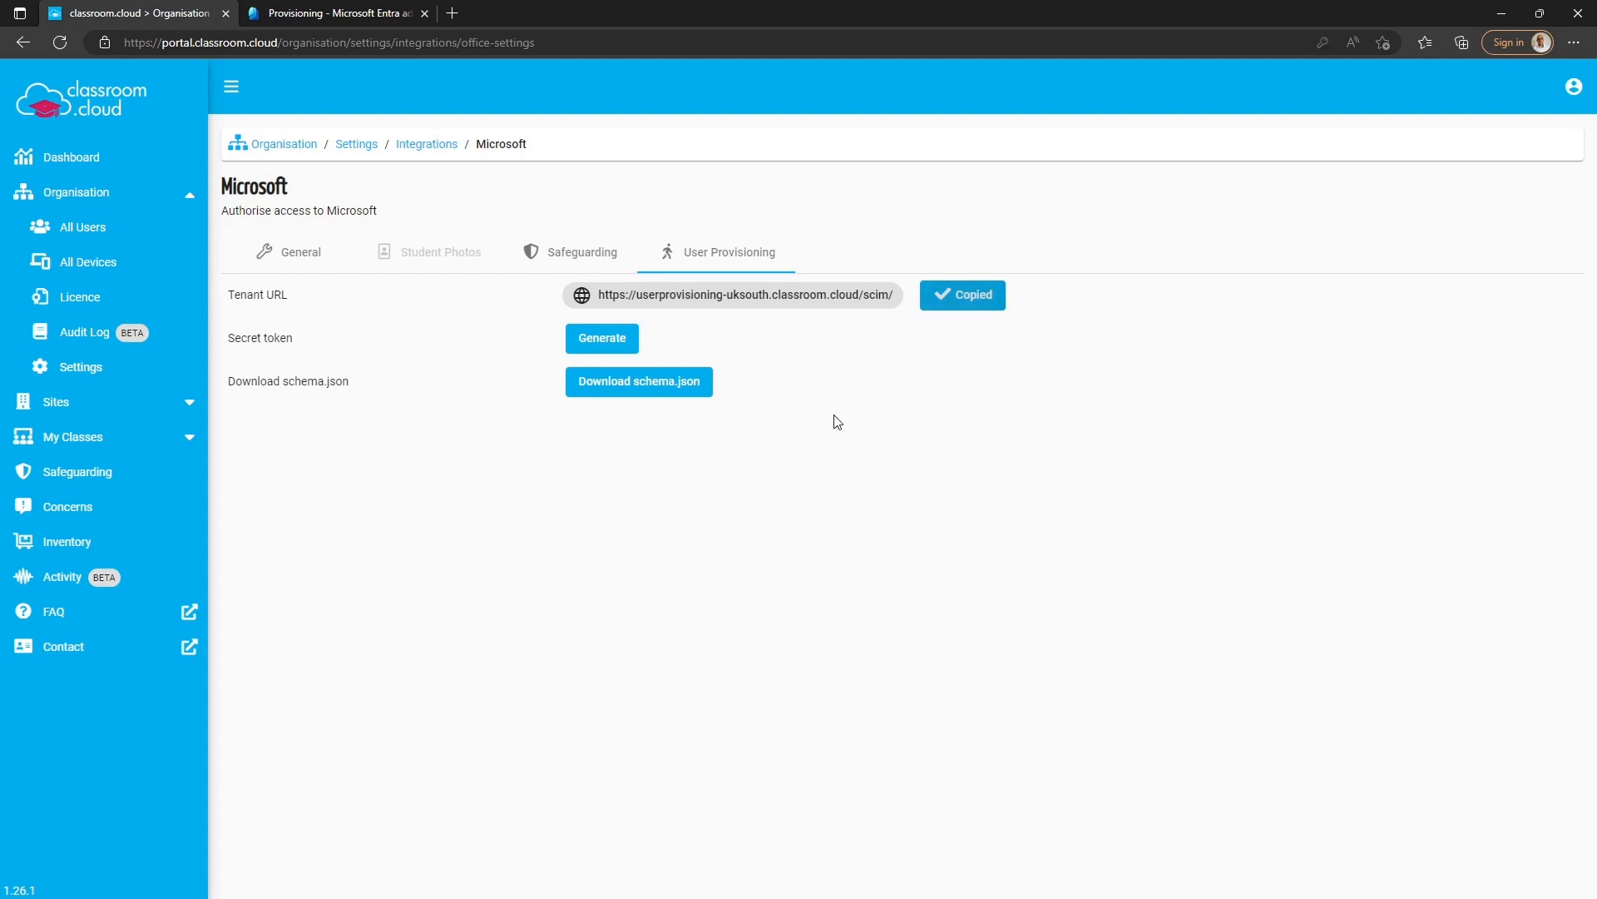
{"action": "left_click", "coordinate": [357, 13]}
{"action": "left_click", "coordinate": [418, 461]}
{"action": "right_click", "coordinate": [417, 461]}
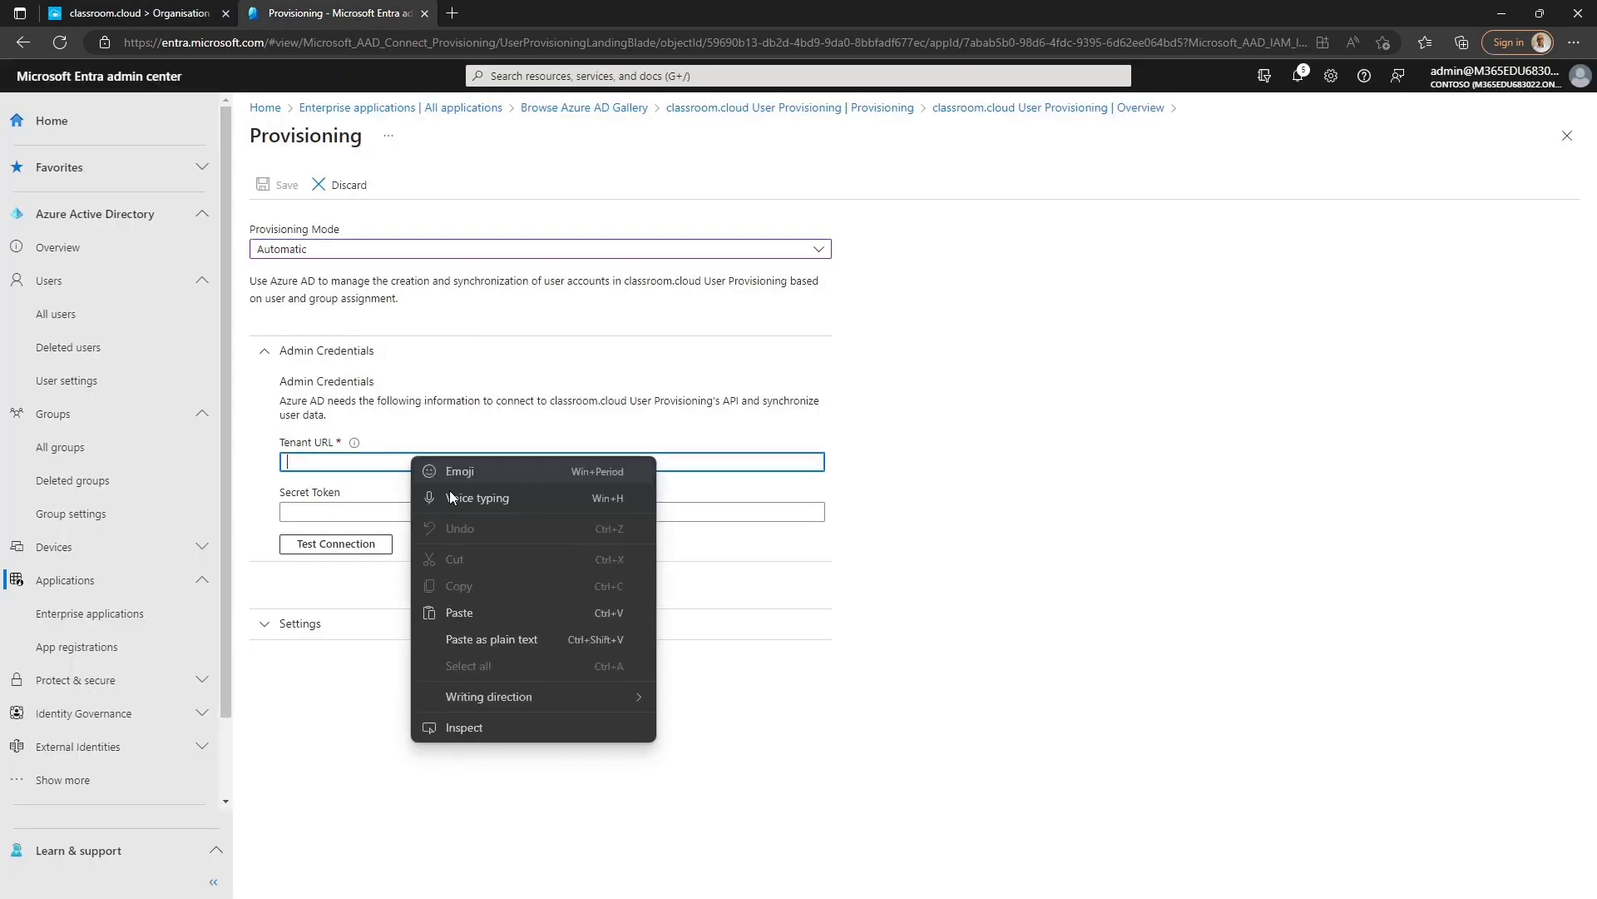
{"action": "left_click", "coordinate": [482, 612]}
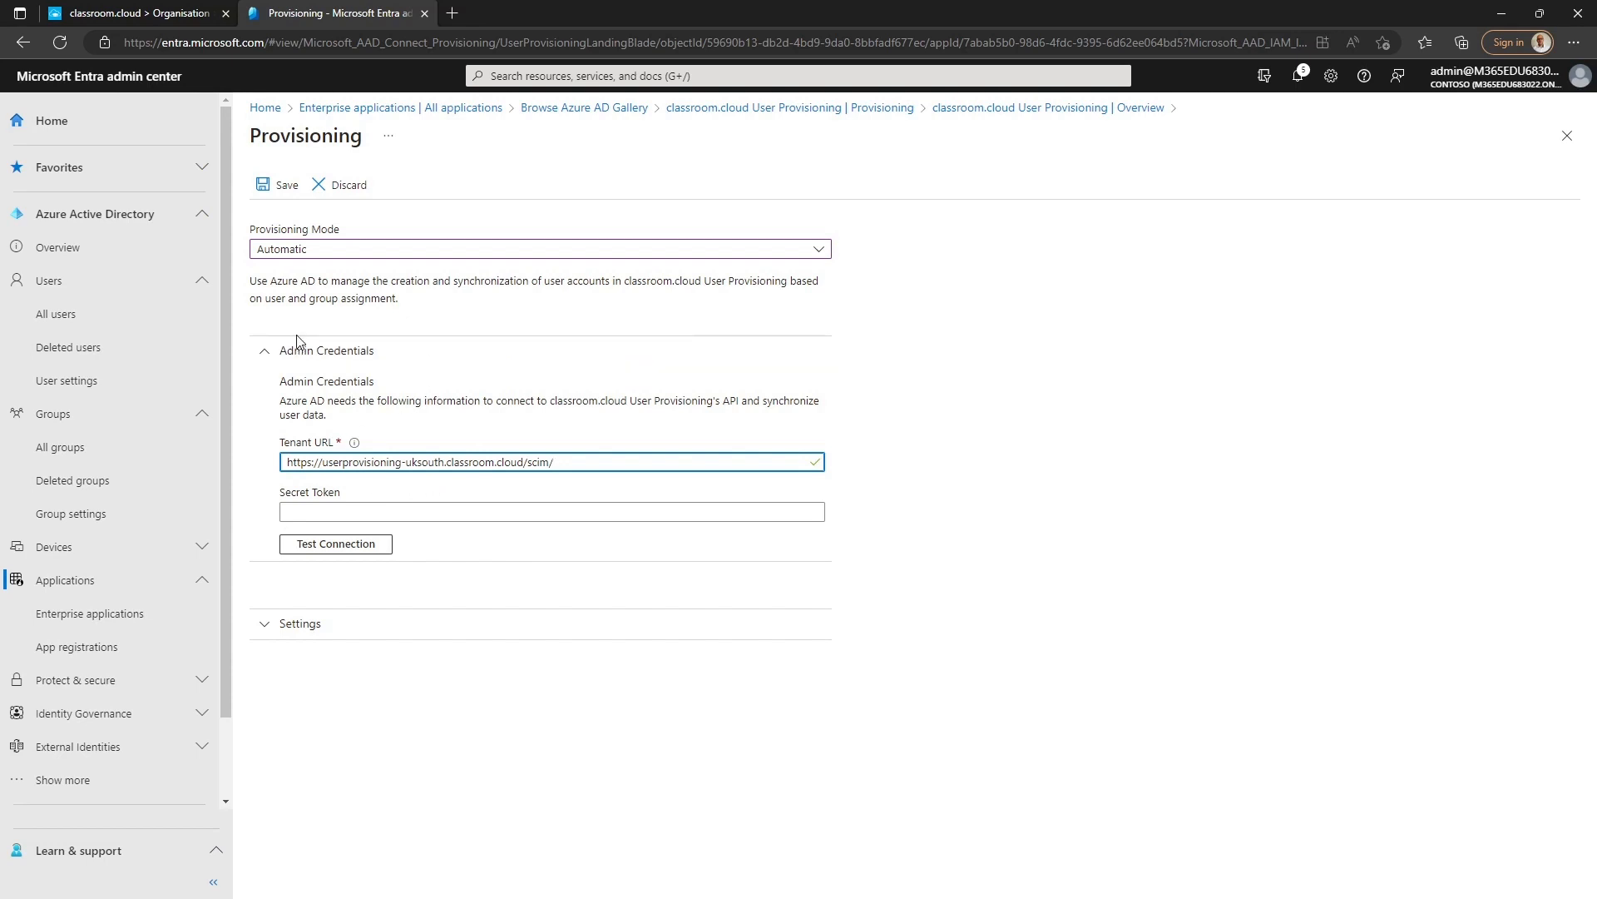
Generate and copy a secret token in classroom.cloud, and paste it as the Secret Token in the Microsoft Entra admin credentials
{"action": "left_click", "coordinate": [166, 14]}
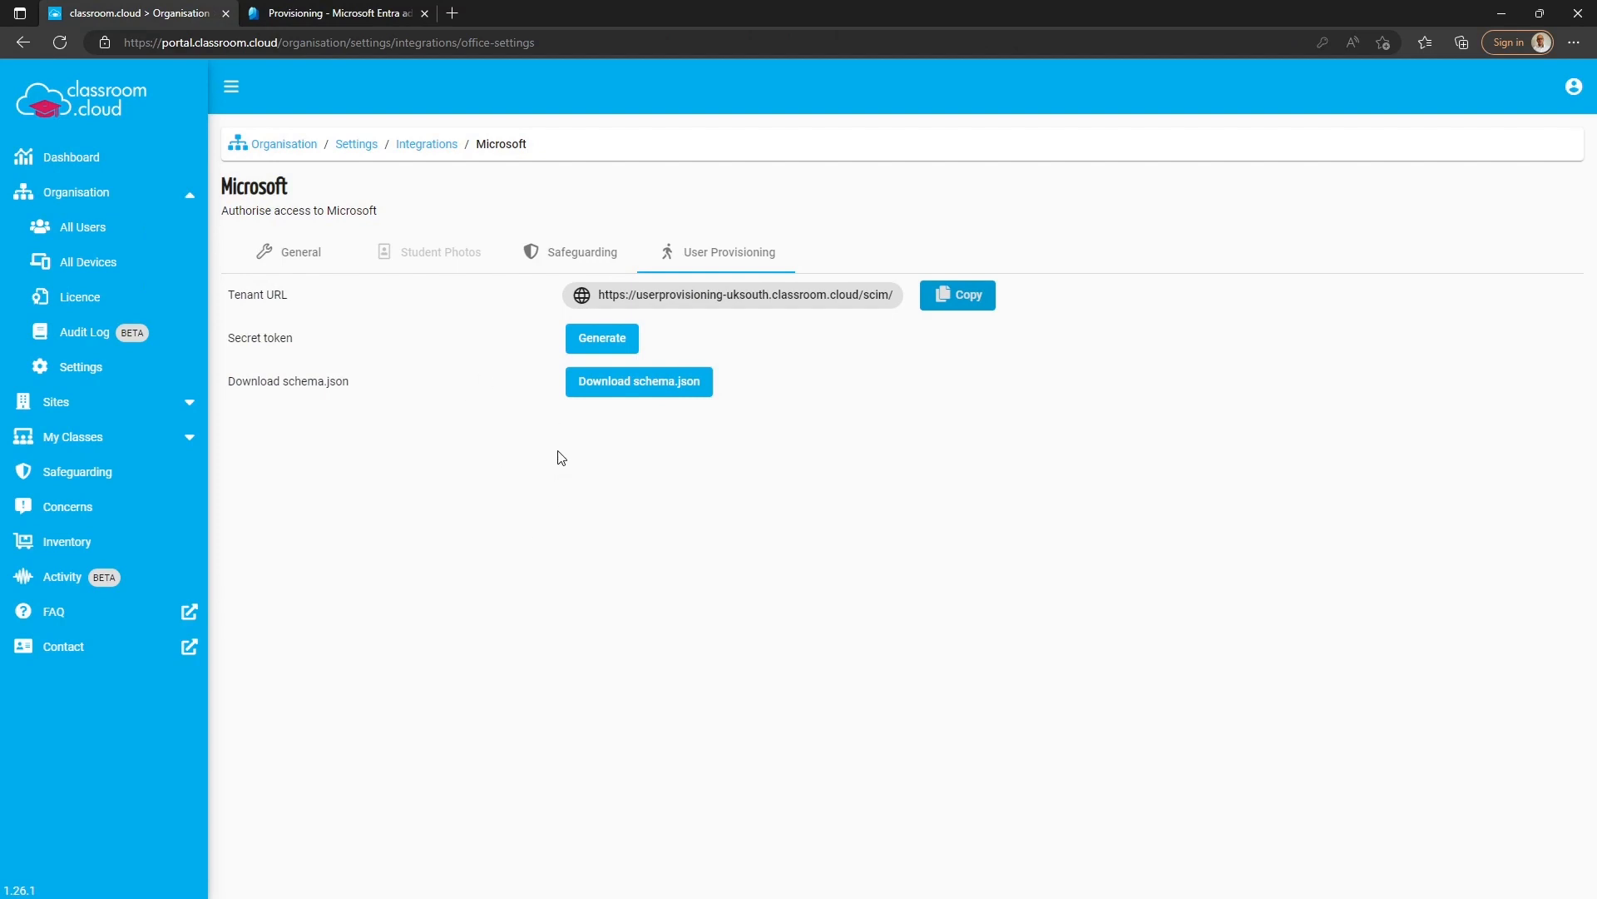
{"action": "left_click", "coordinate": [617, 342]}
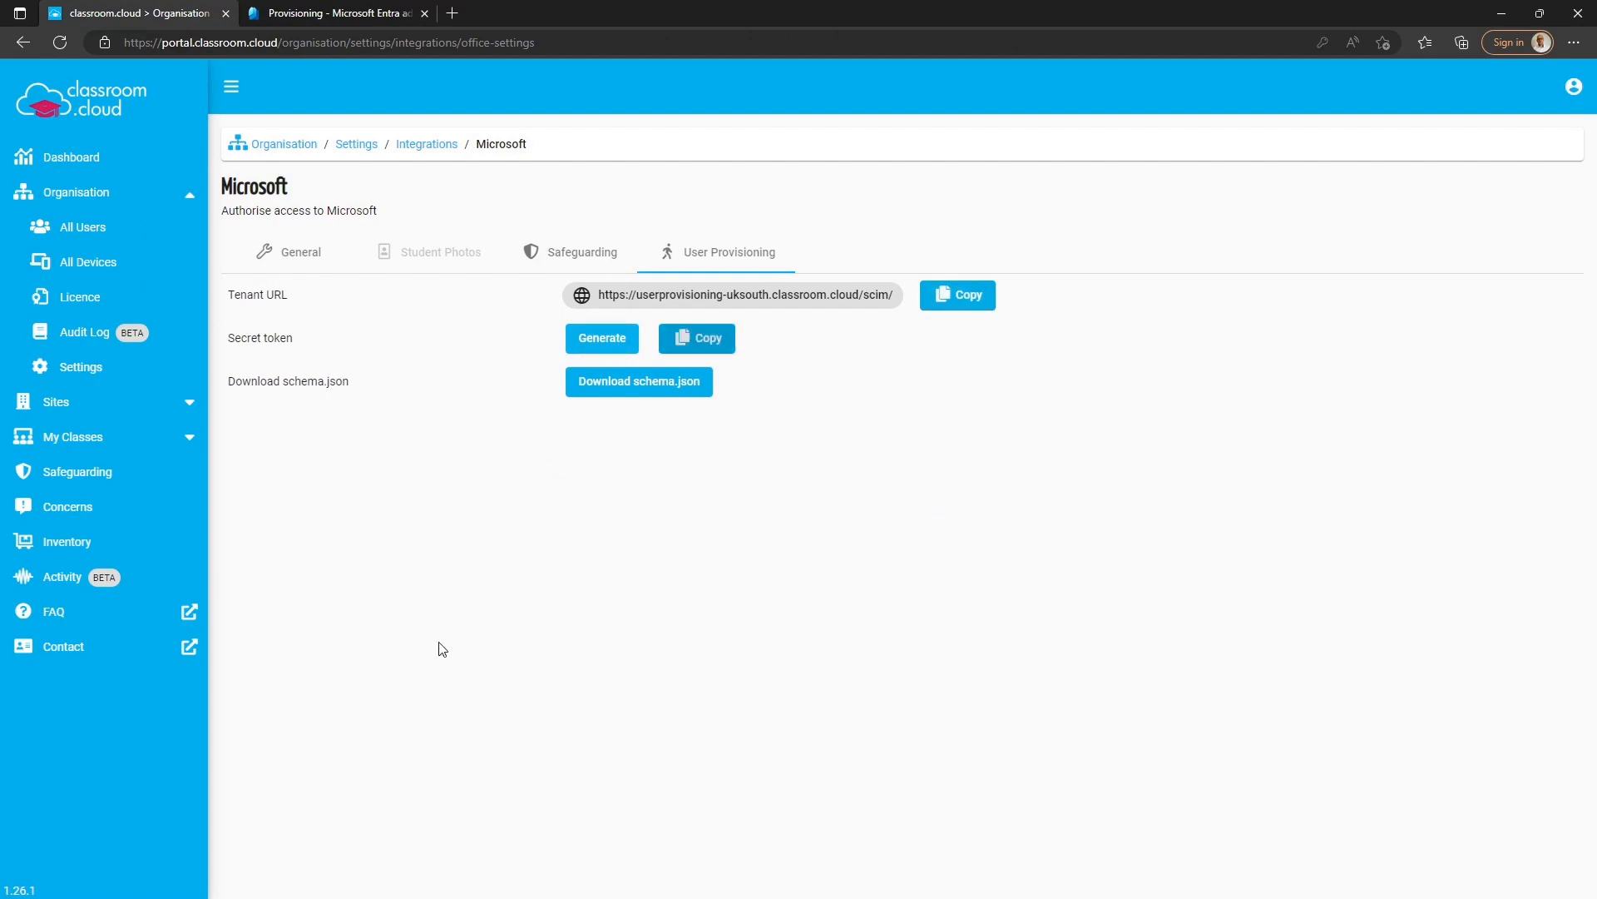
{"action": "left_click", "coordinate": [678, 343]}
{"action": "left_click", "coordinate": [378, 17]}
{"action": "left_click", "coordinate": [496, 514]}
{"action": "right_click", "coordinate": [496, 515]}
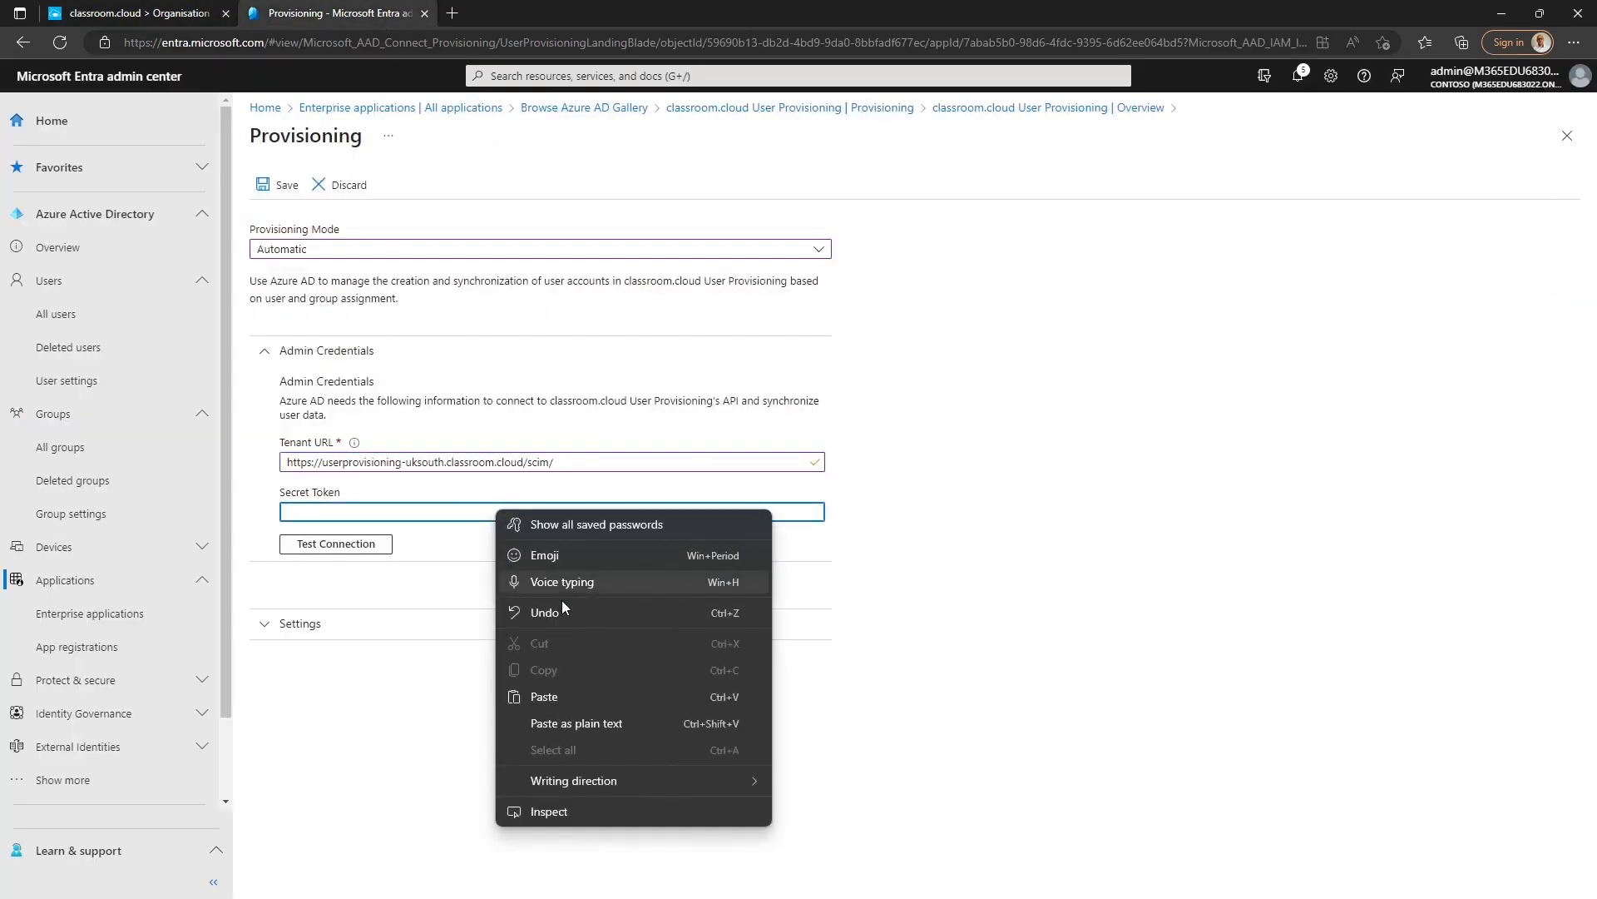
{"action": "left_click", "coordinate": [579, 696]}
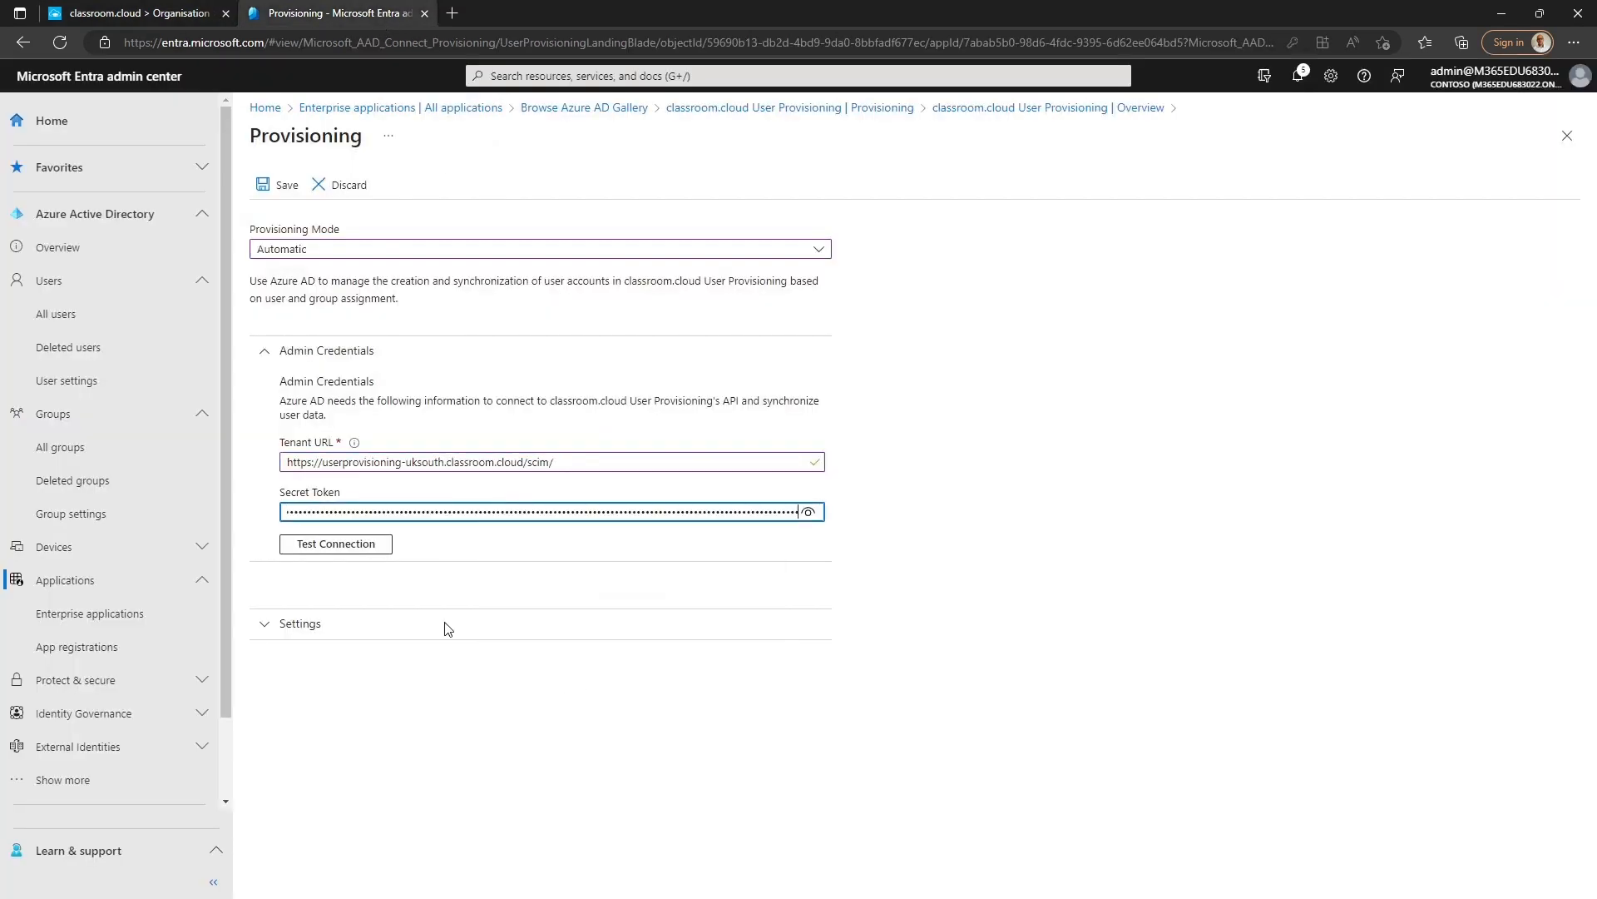
Test the connection with the supplied admin credentials and save the provisioning settings
{"action": "left_click", "coordinate": [343, 546]}
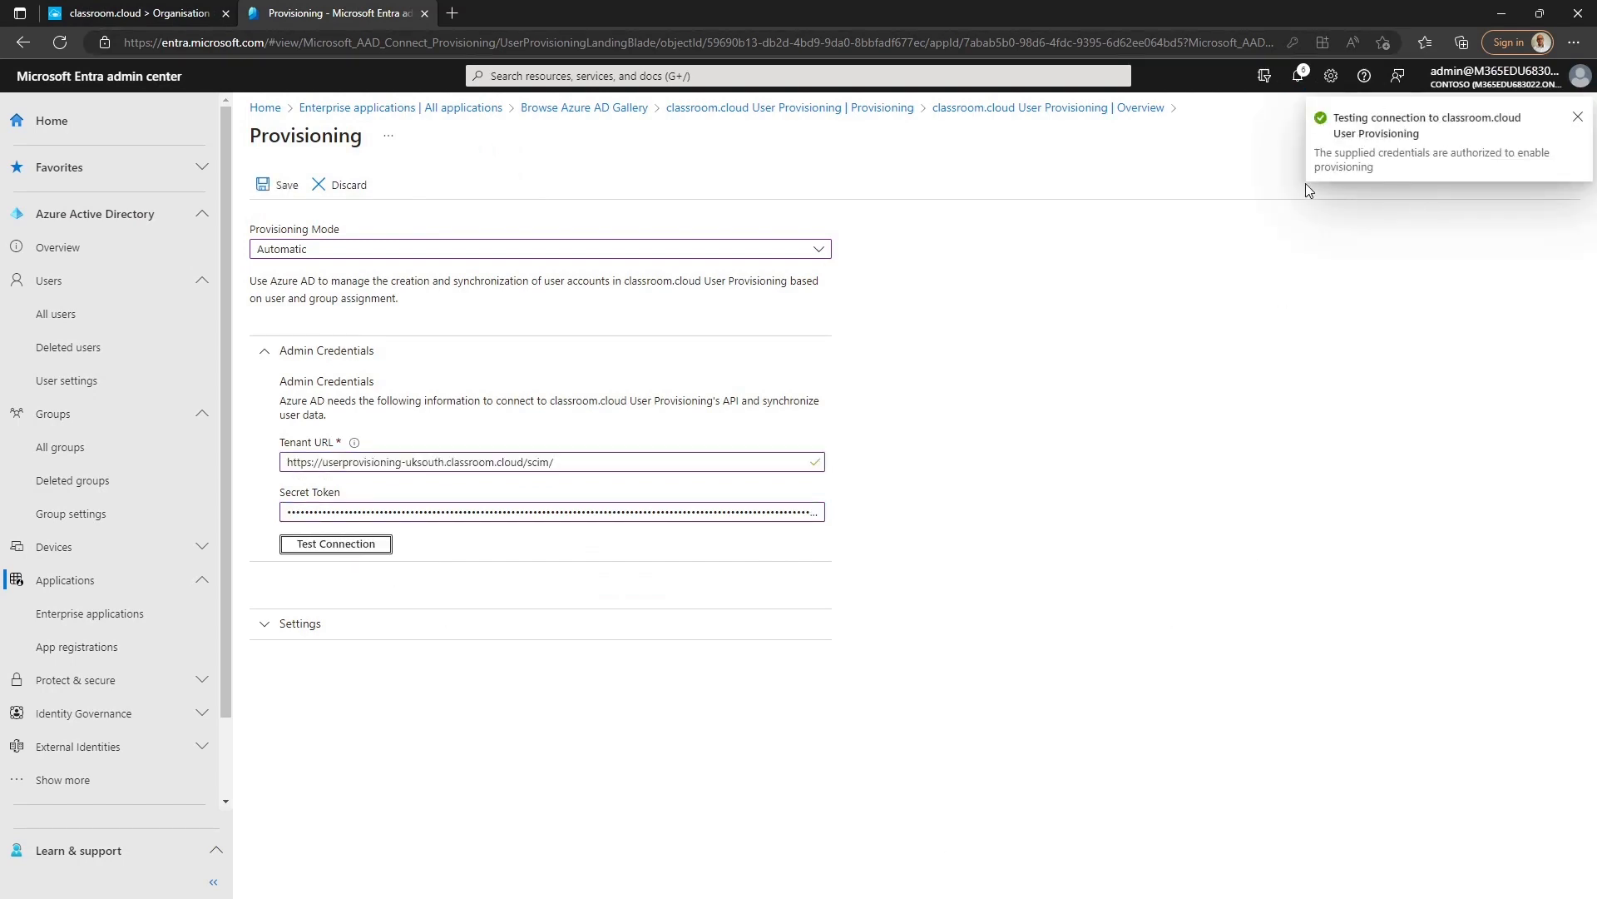
{"action": "left_click", "coordinate": [268, 198]}
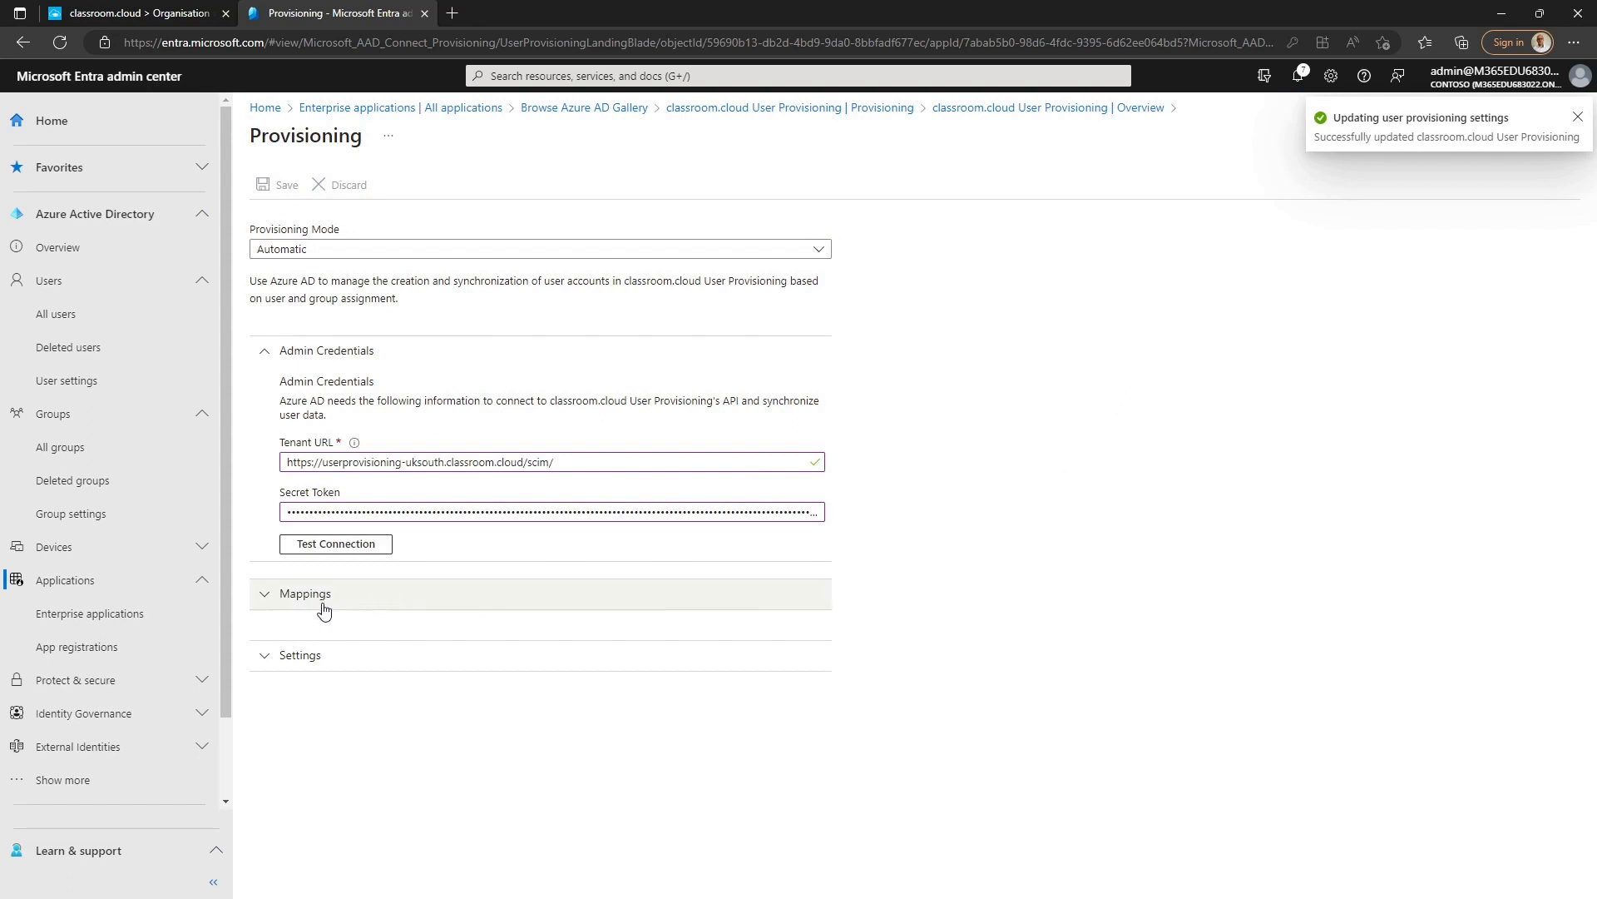
Open the Provision Azure Active Directory Users attribute mapping and show its advanced options
{"action": "left_click", "coordinate": [403, 598]}
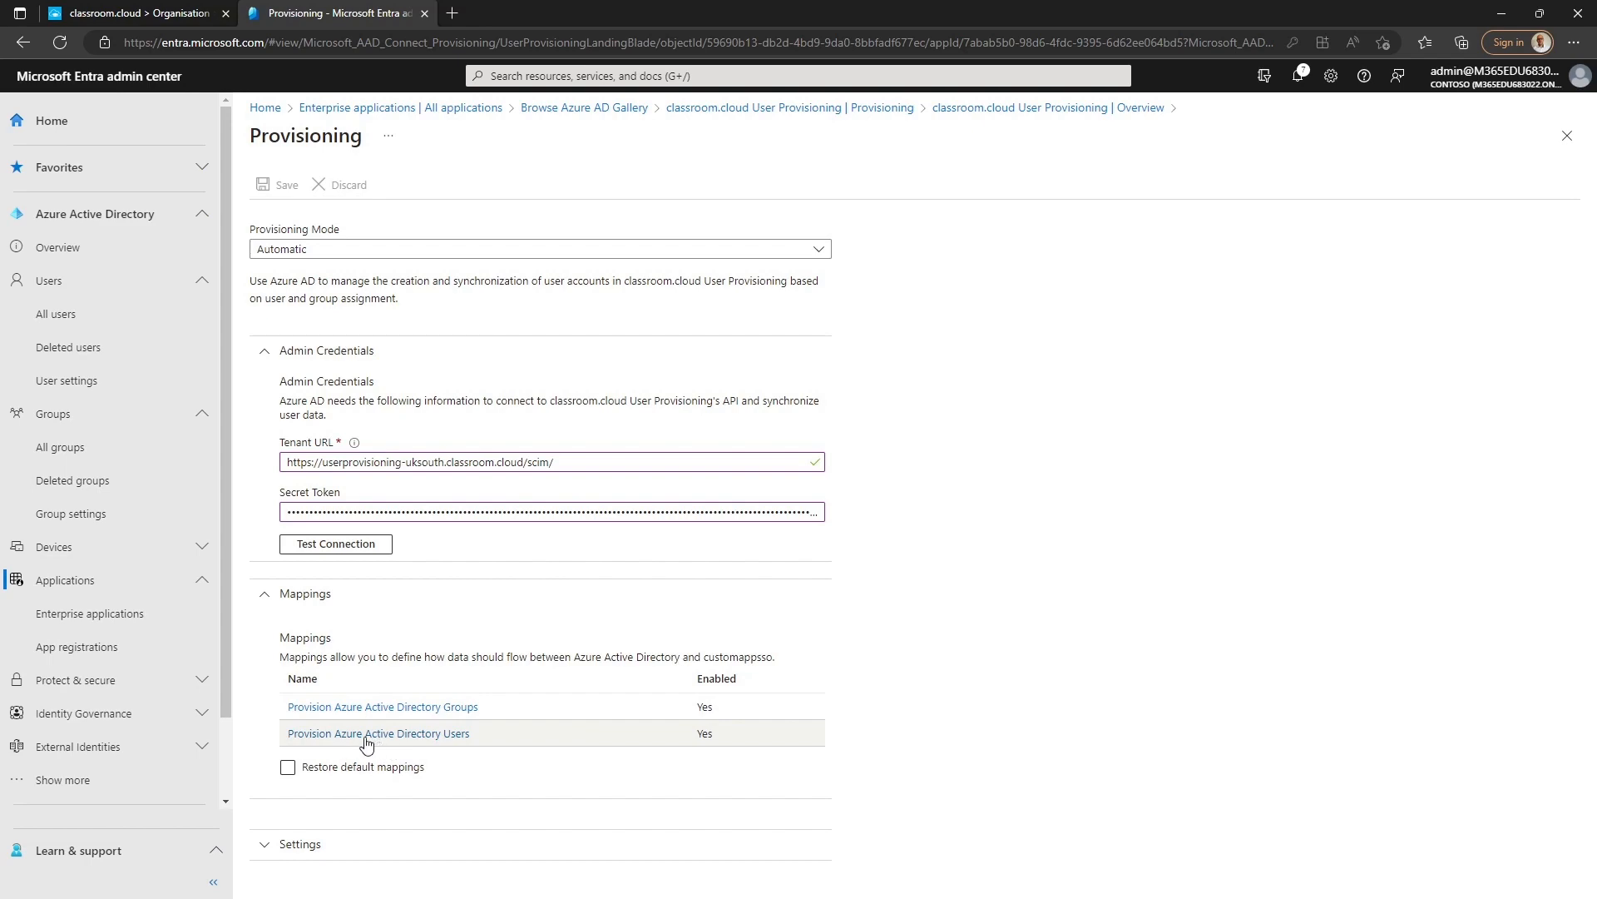
{"action": "left_click", "coordinate": [416, 734]}
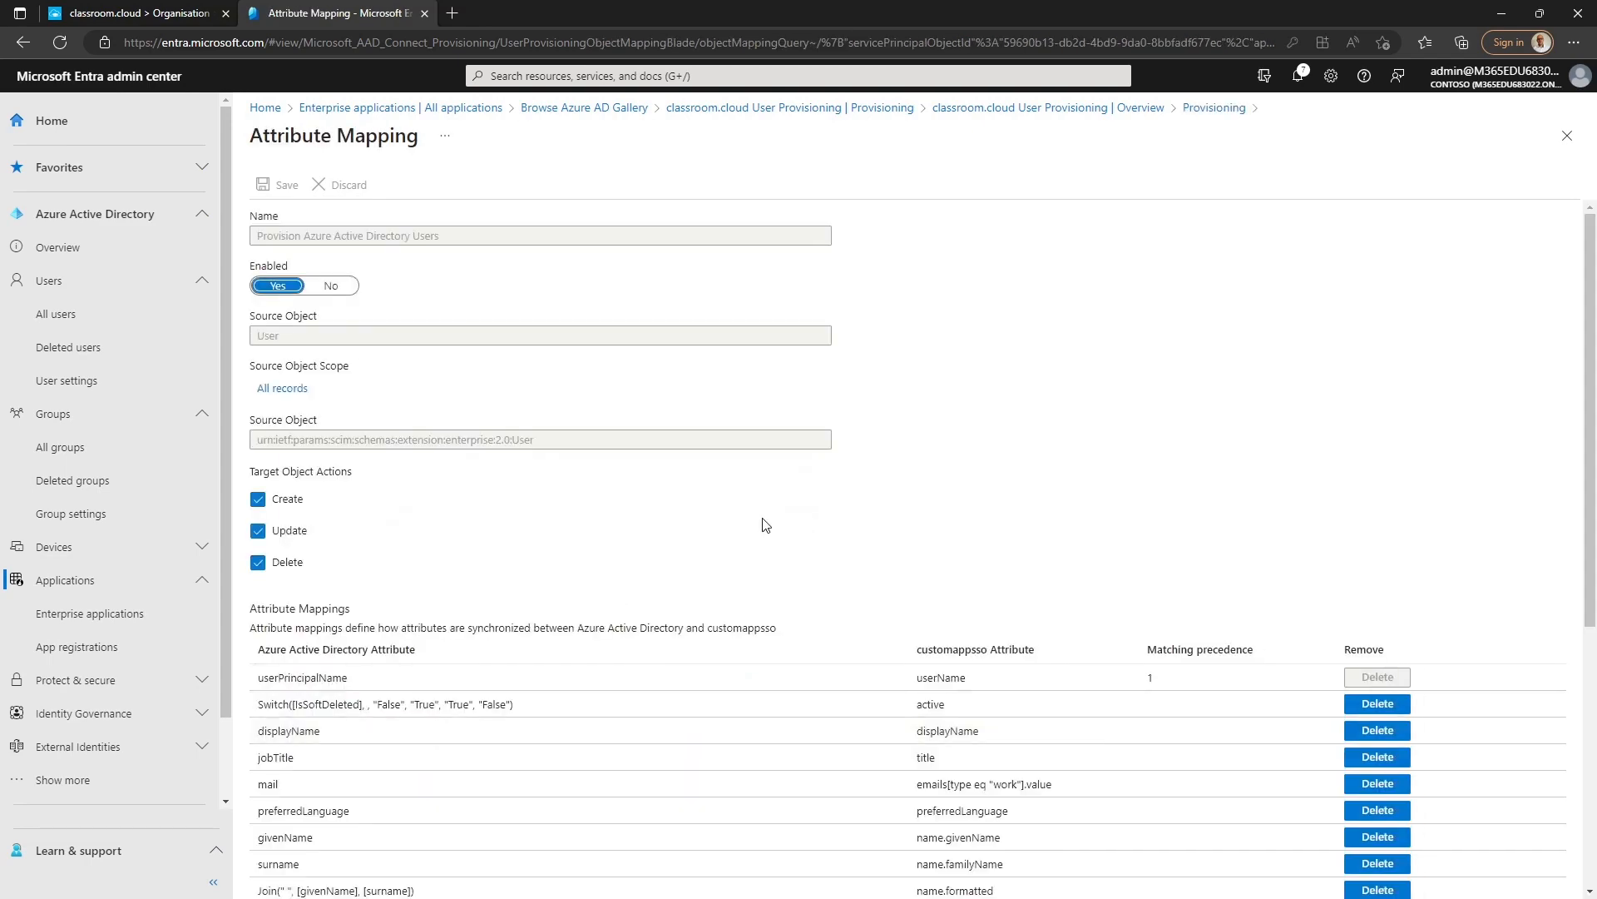
{"action": "scroll", "coordinate": [770, 529], "scroll_direction": "down", "scroll_amount": 5}
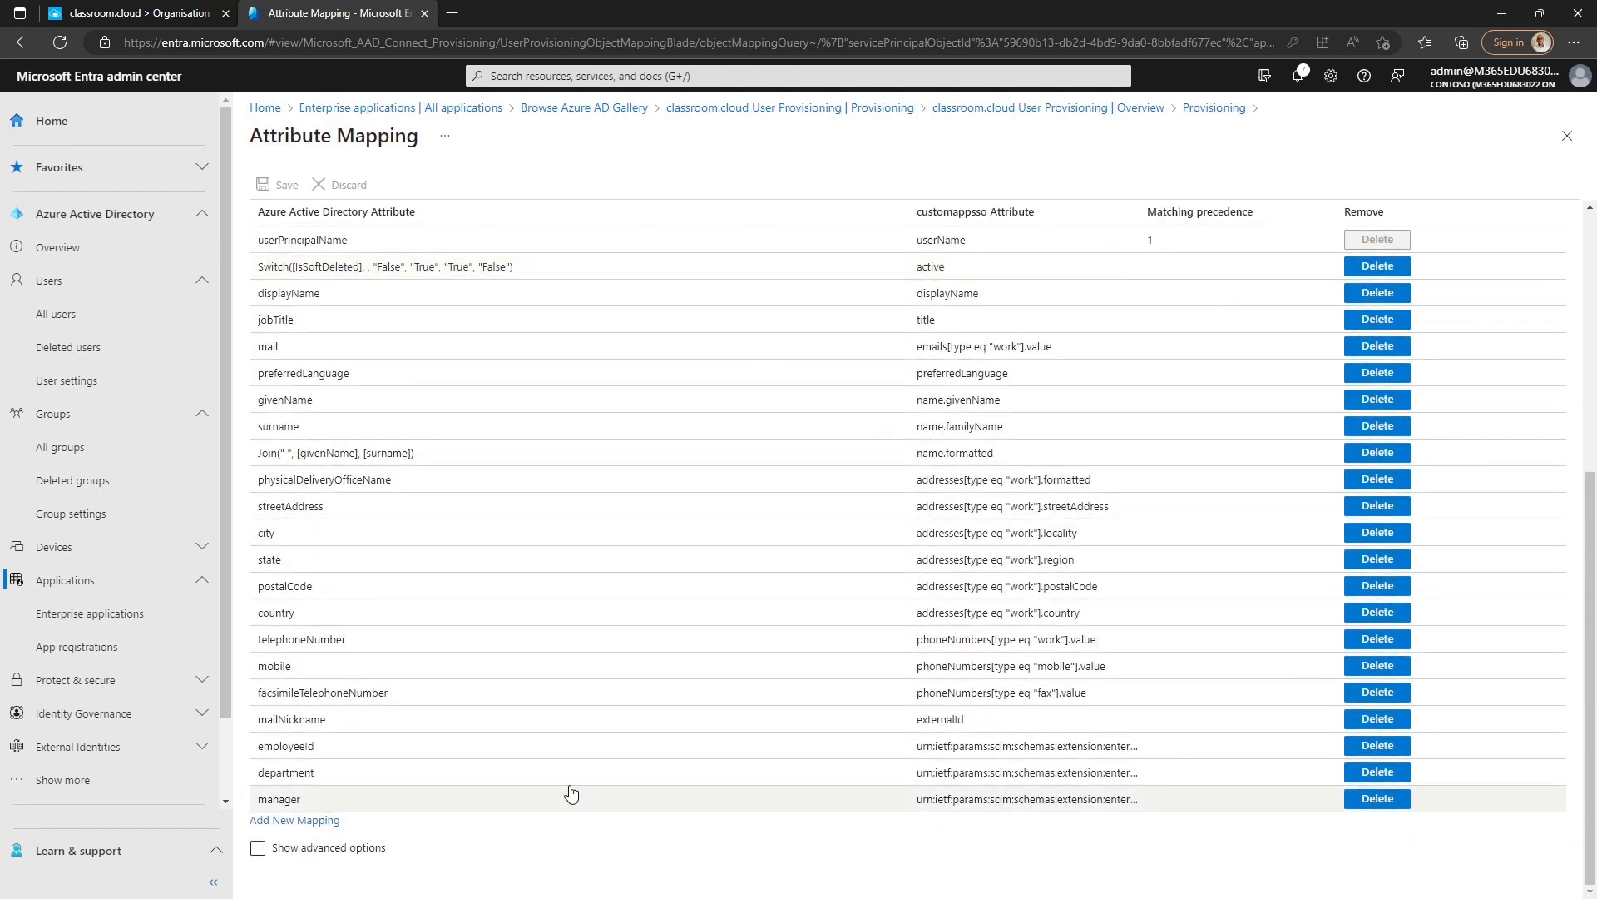
{"action": "left_click", "coordinate": [258, 849]}
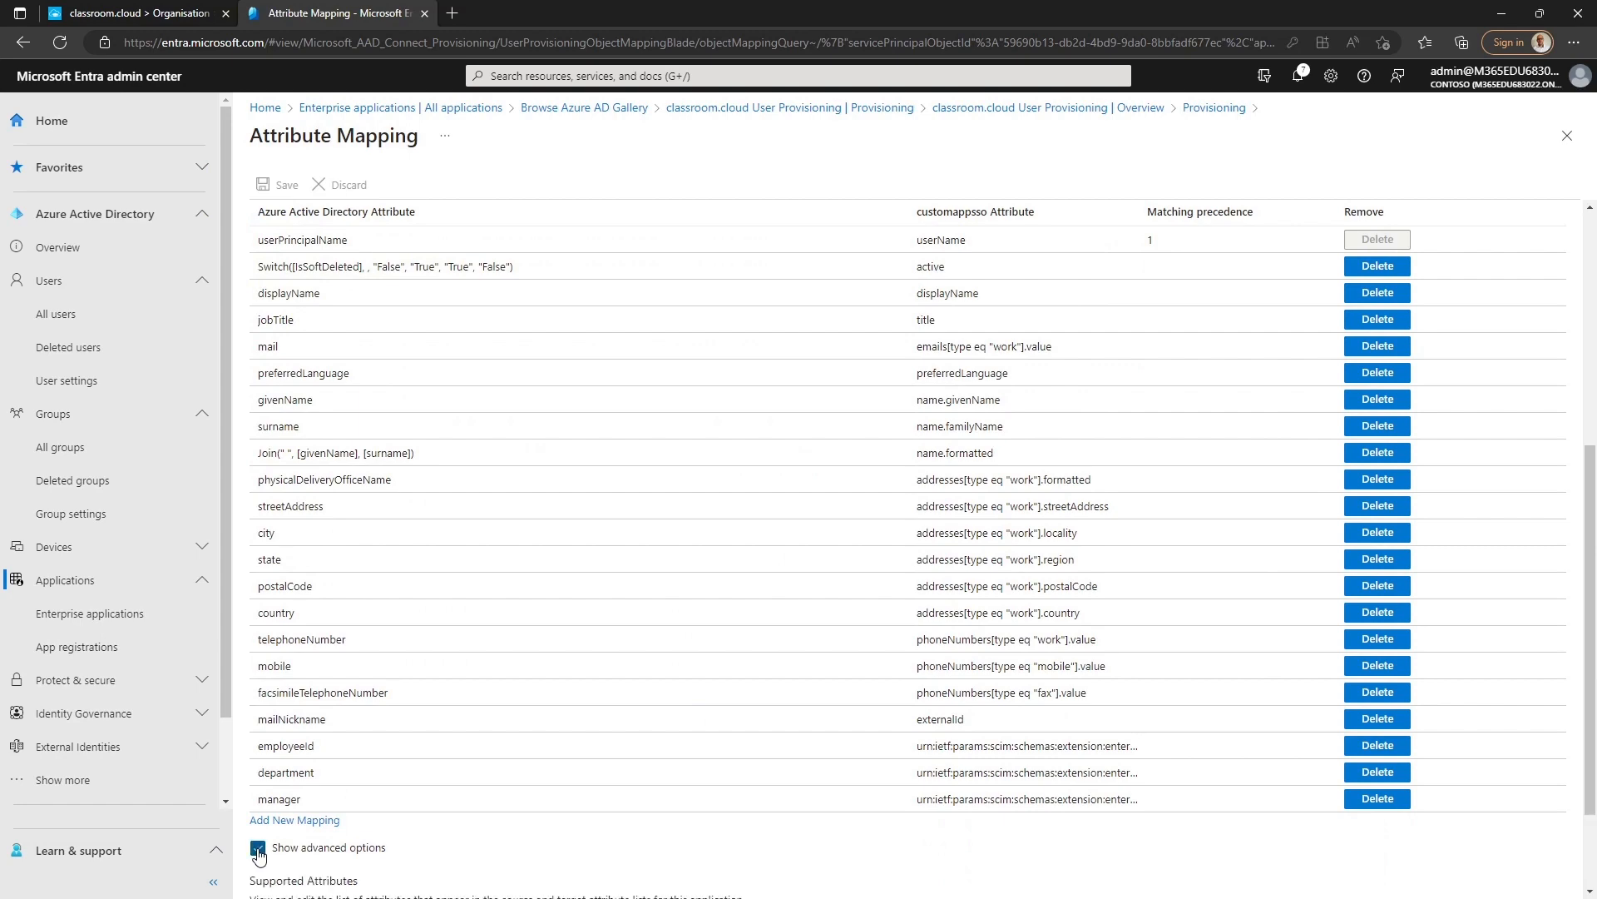
Open the JSON schema of the provisioning configuration for review and delete its entire existing content
{"action": "scroll", "coordinate": [703, 654], "scroll_direction": "down", "scroll_amount": 2}
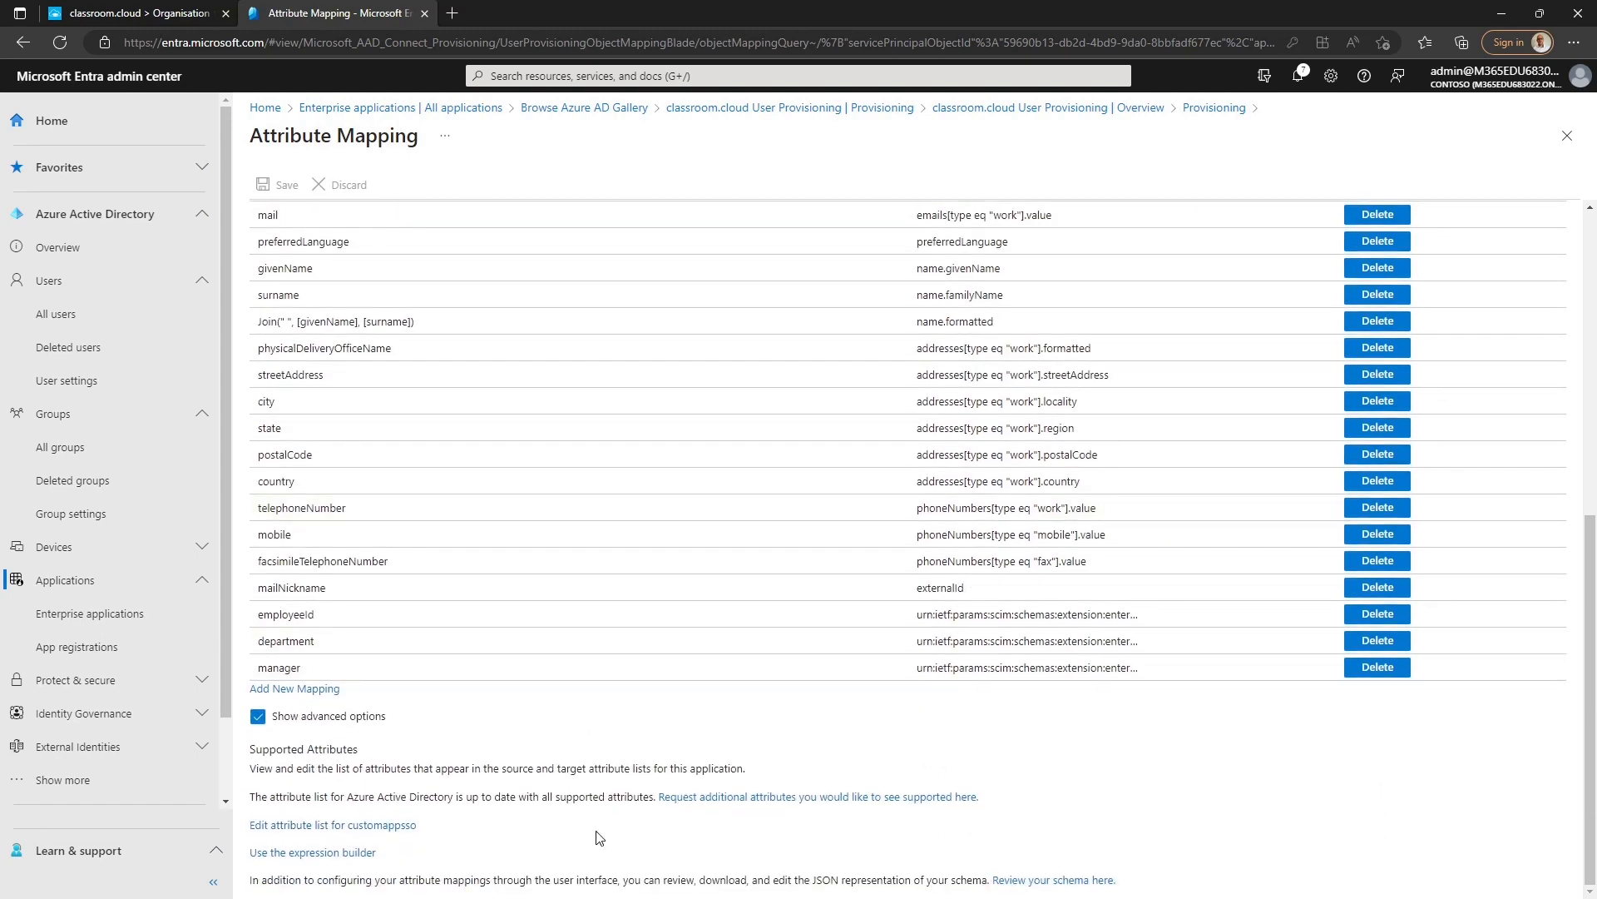
{"action": "left_click", "coordinate": [1031, 883]}
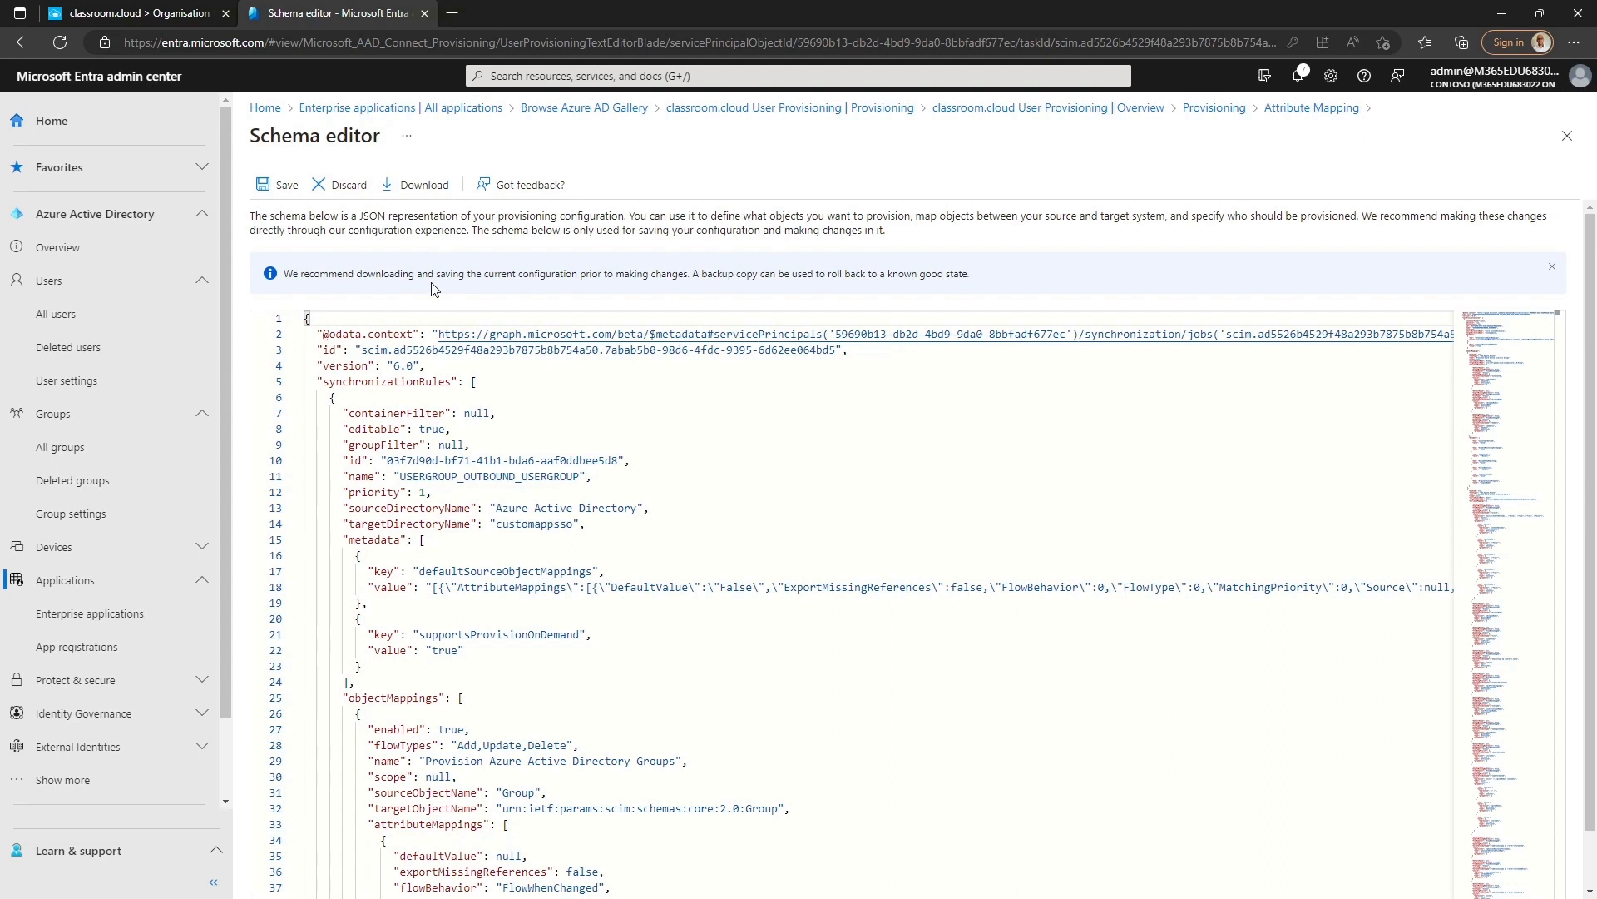
{"action": "key", "text": "ctrl+a"}
{"action": "key", "text": "BackSpace"}
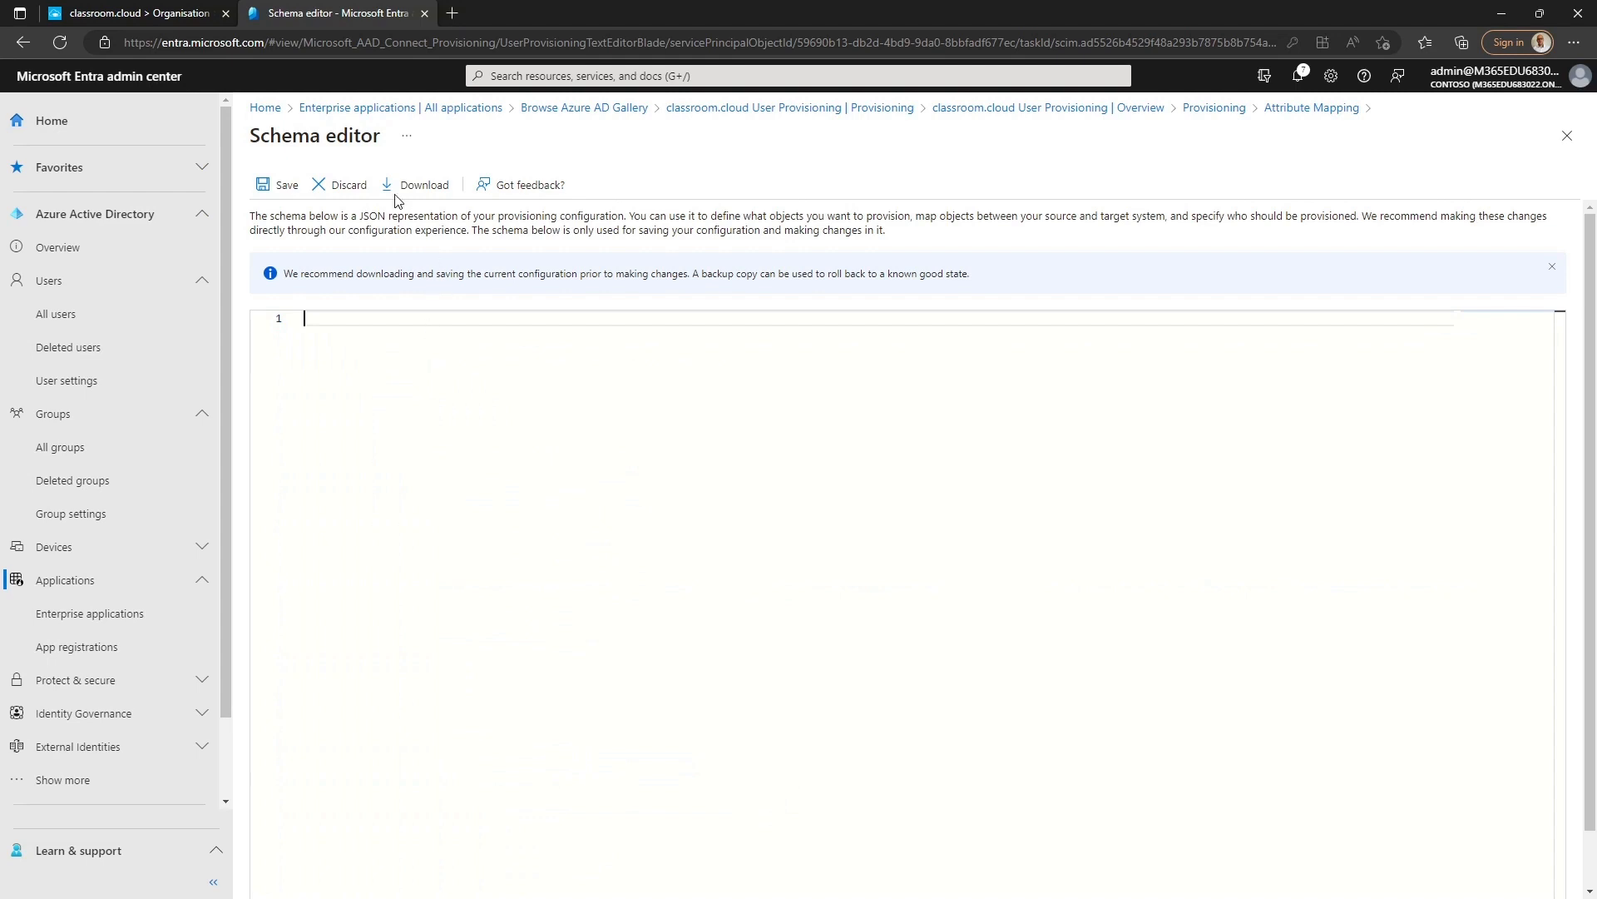
Switch to classroom.cloud, bring up the downloaded schema (1).json in Notepad++, and copy its entire contents
{"action": "left_click", "coordinate": [151, 20]}
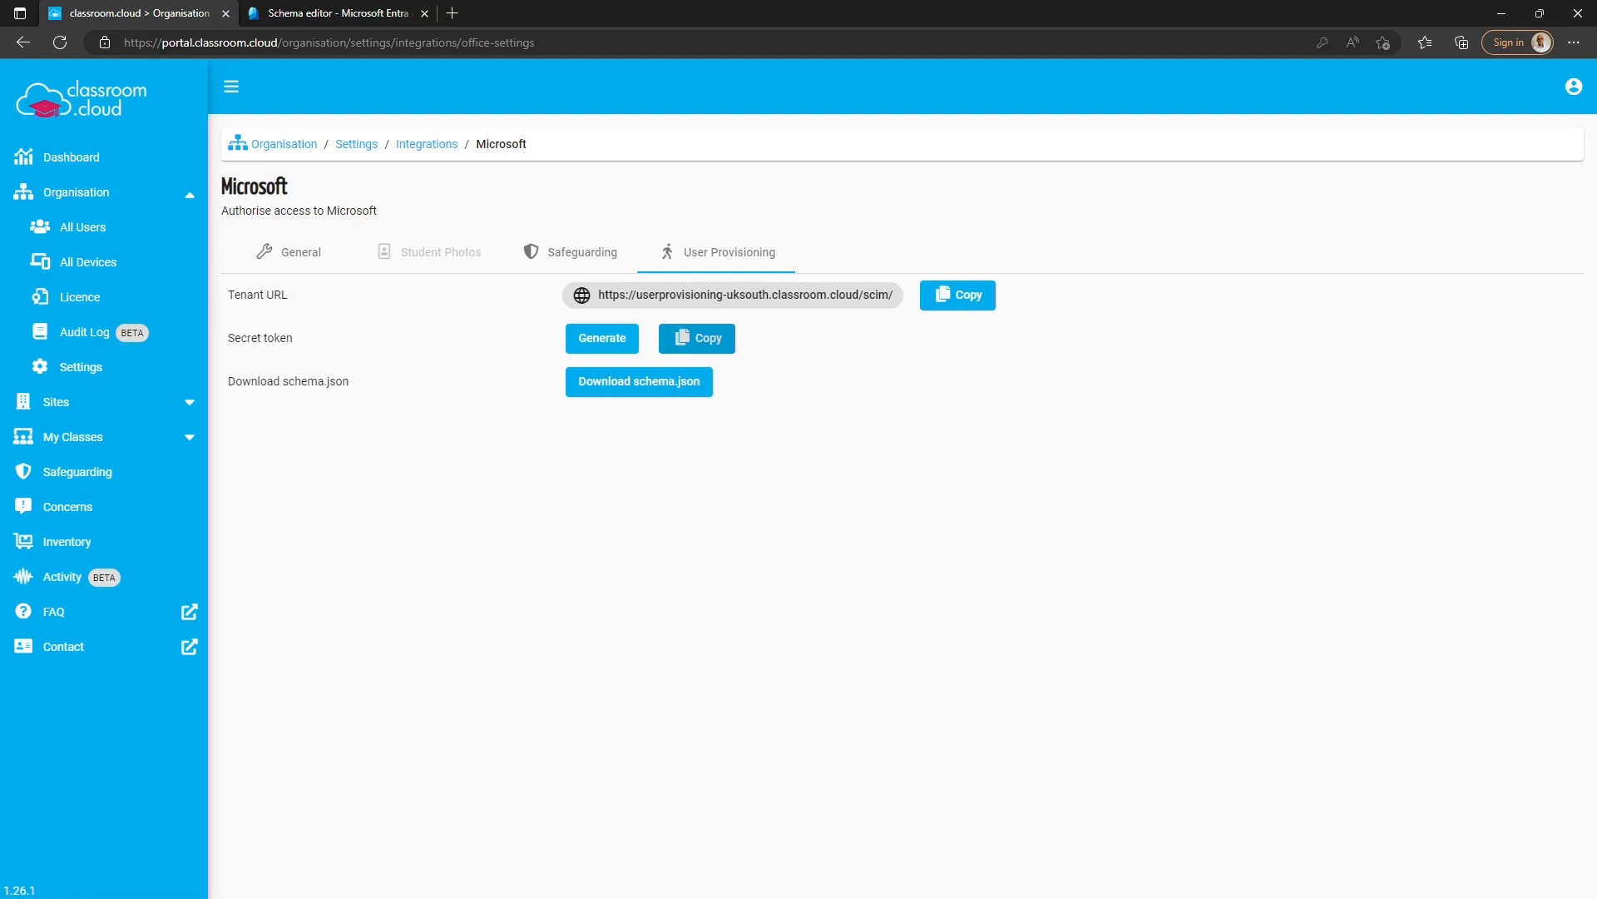
{"action": "key", "text": "alt+Tab"}
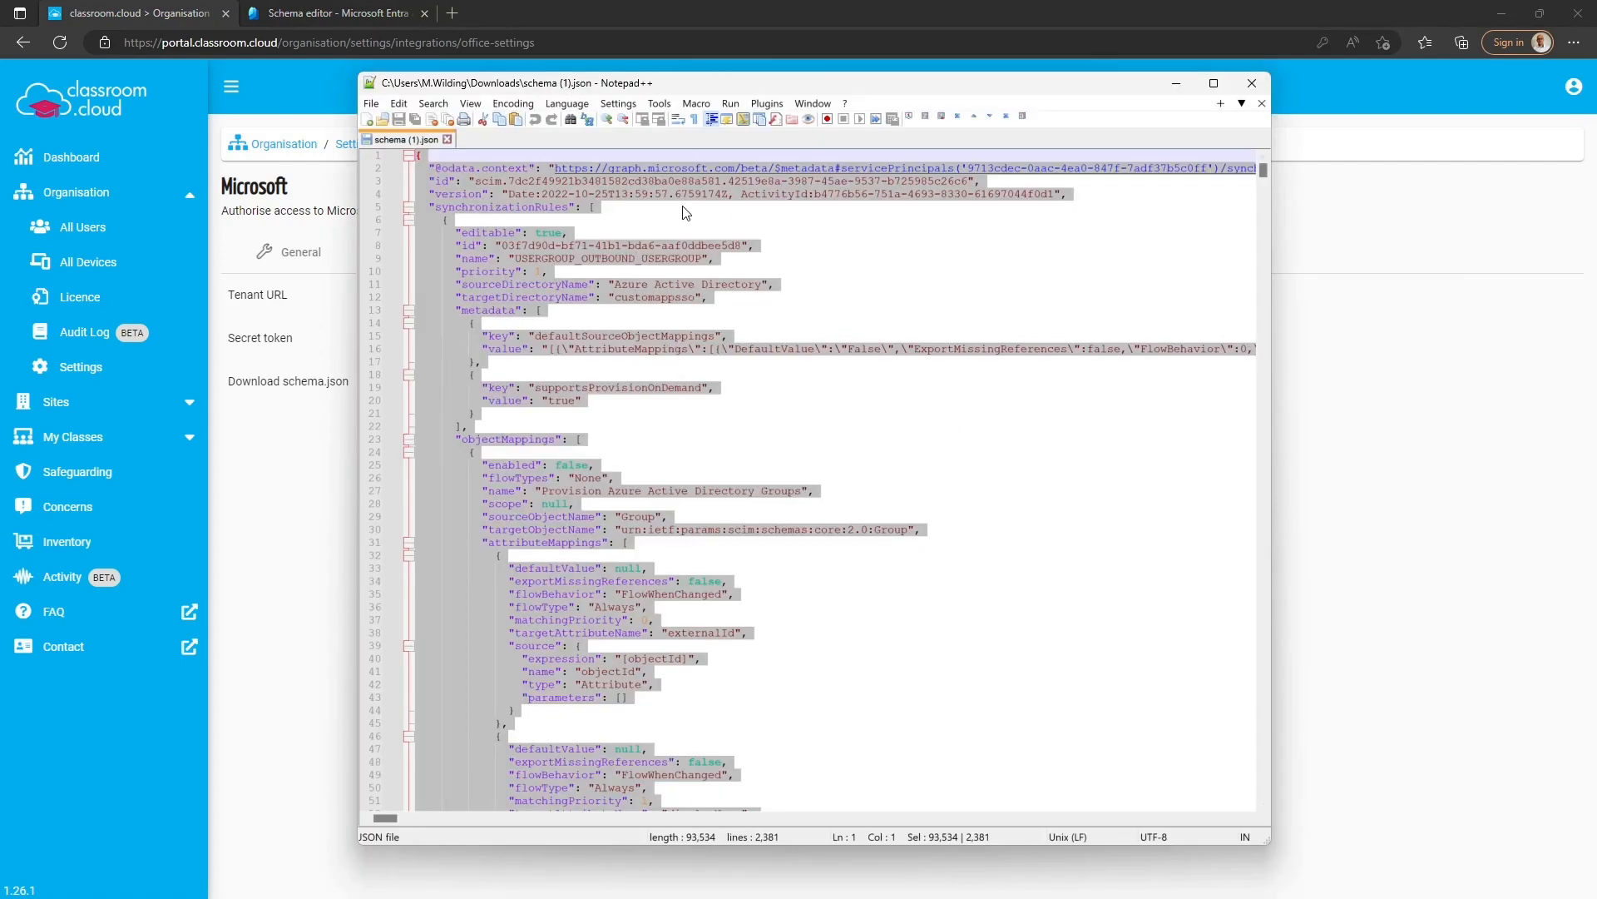
{"action": "right_click", "coordinate": [515, 197]}
{"action": "left_click", "coordinate": [605, 228]}
{"action": "left_click", "coordinate": [1177, 84]}
Back in Microsoft Entra, paste the copied classroom.cloud schema into the empty schema editor and save it
{"action": "left_click", "coordinate": [374, 15]}
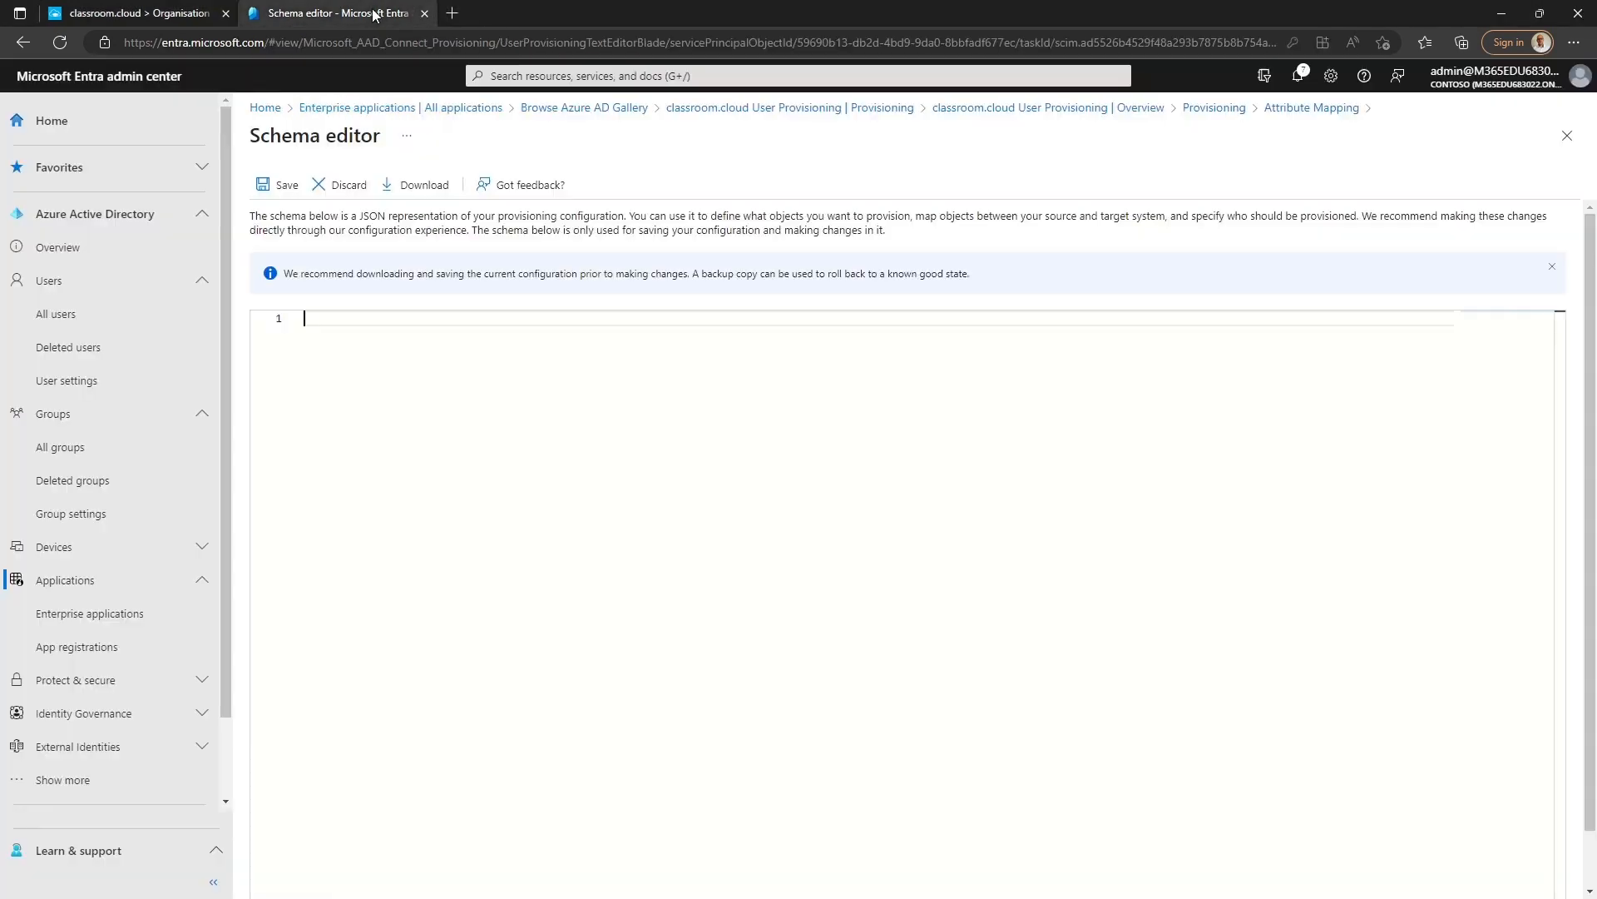
{"action": "key", "text": "ctrl+v"}
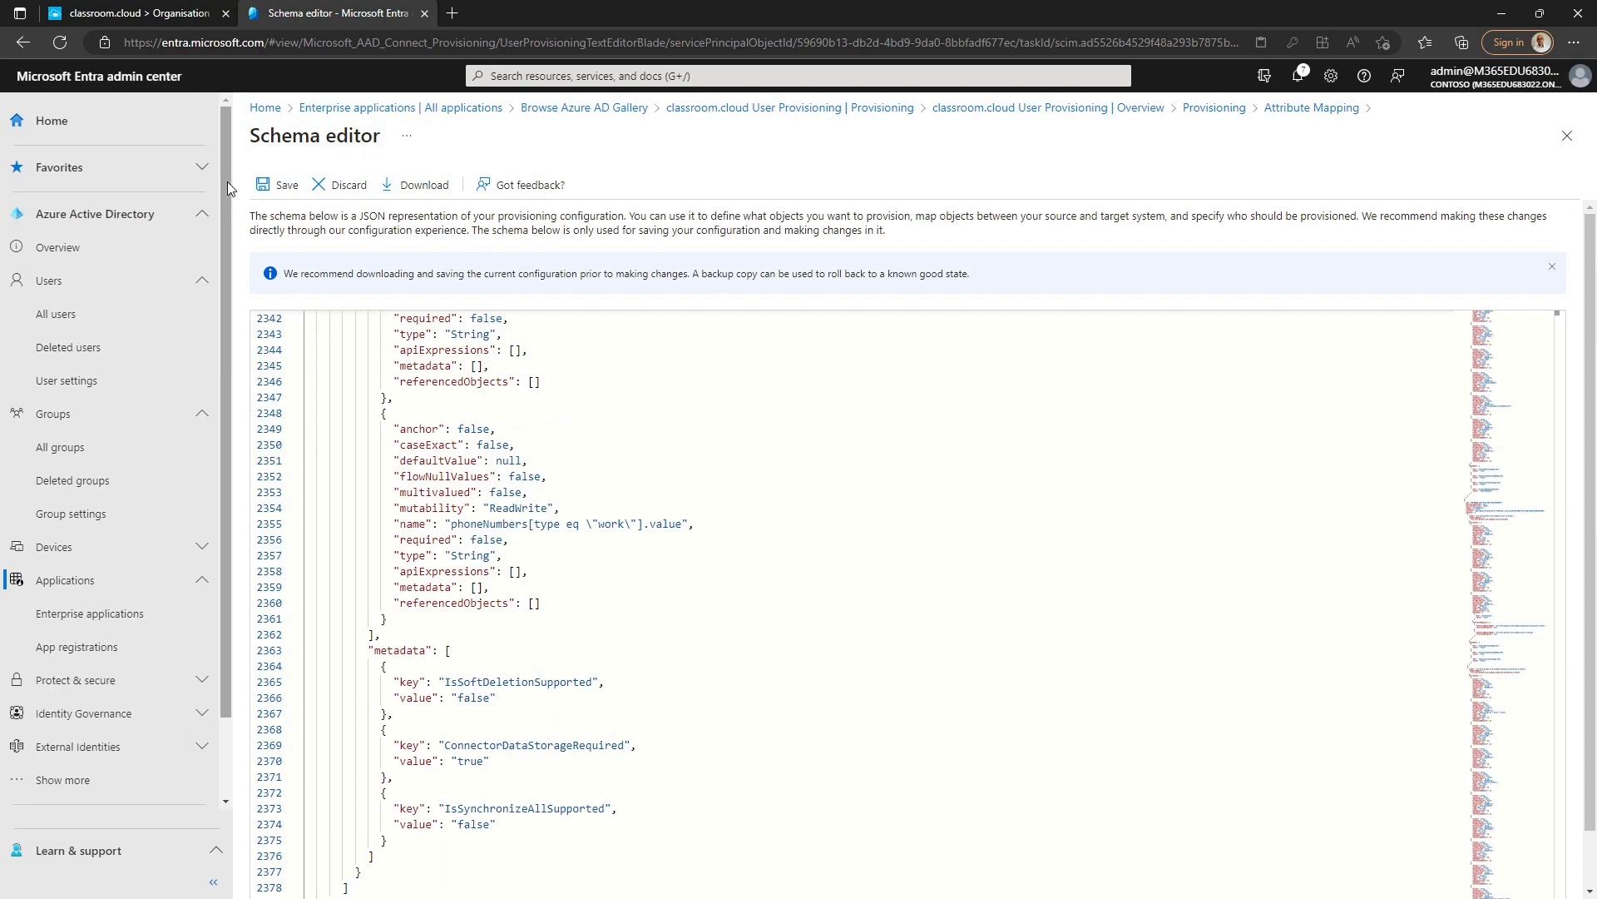
{"action": "left_click", "coordinate": [282, 185]}
{"action": "left_click", "coordinate": [272, 293]}
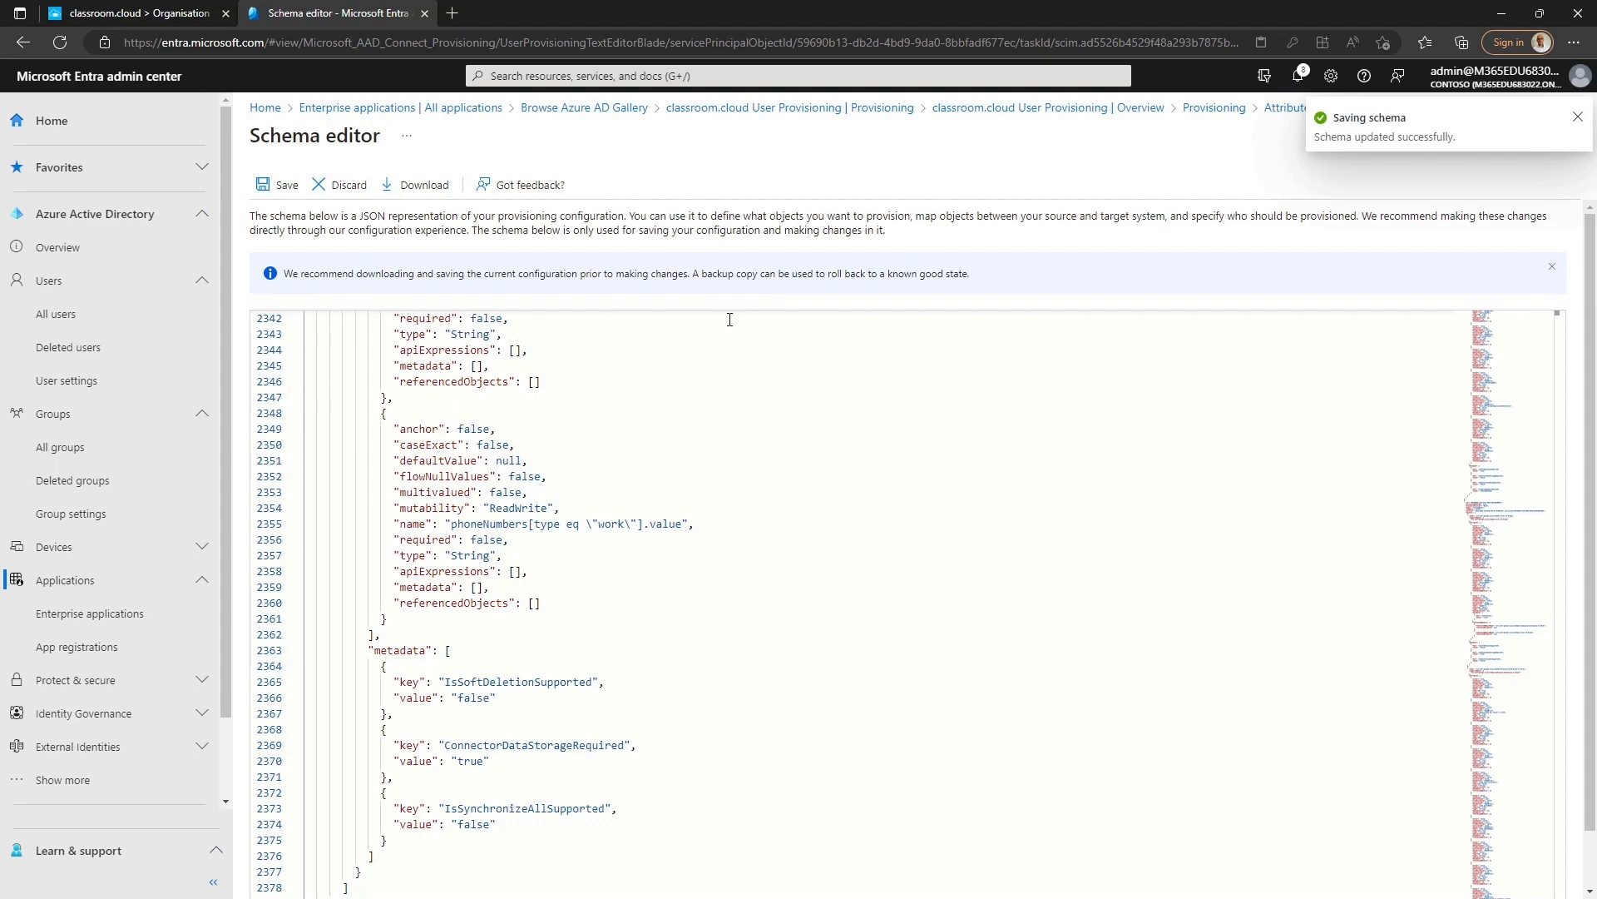
{"action": "left_click", "coordinate": [1576, 118]}
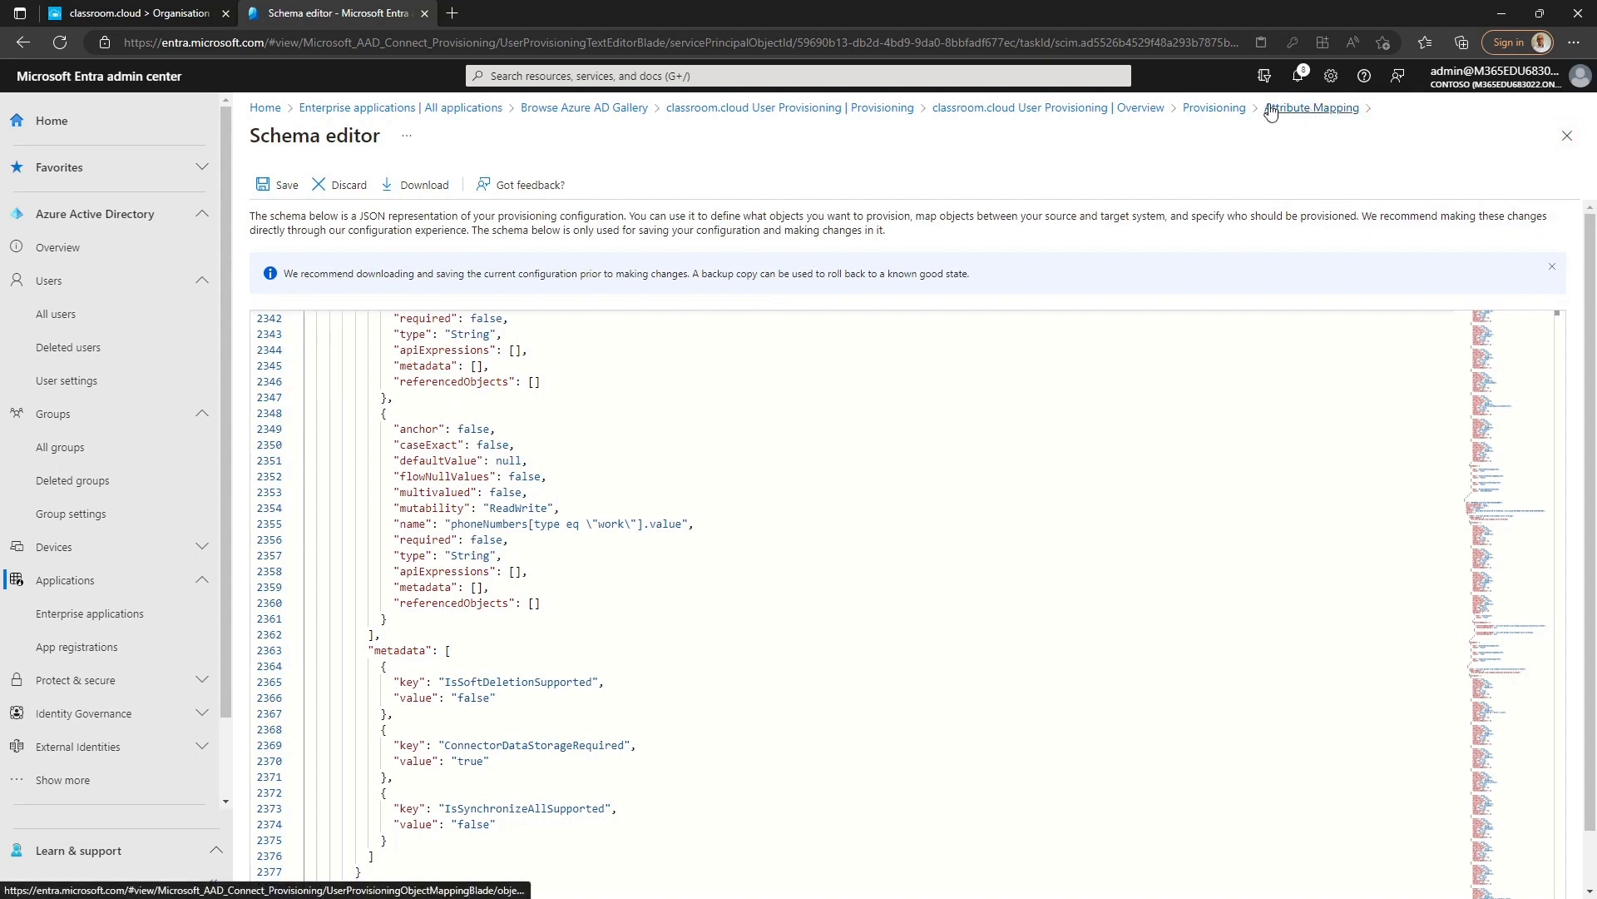
Return to the Provisioning page of the application and reload it to refresh the mappings
{"action": "left_click", "coordinate": [1196, 119]}
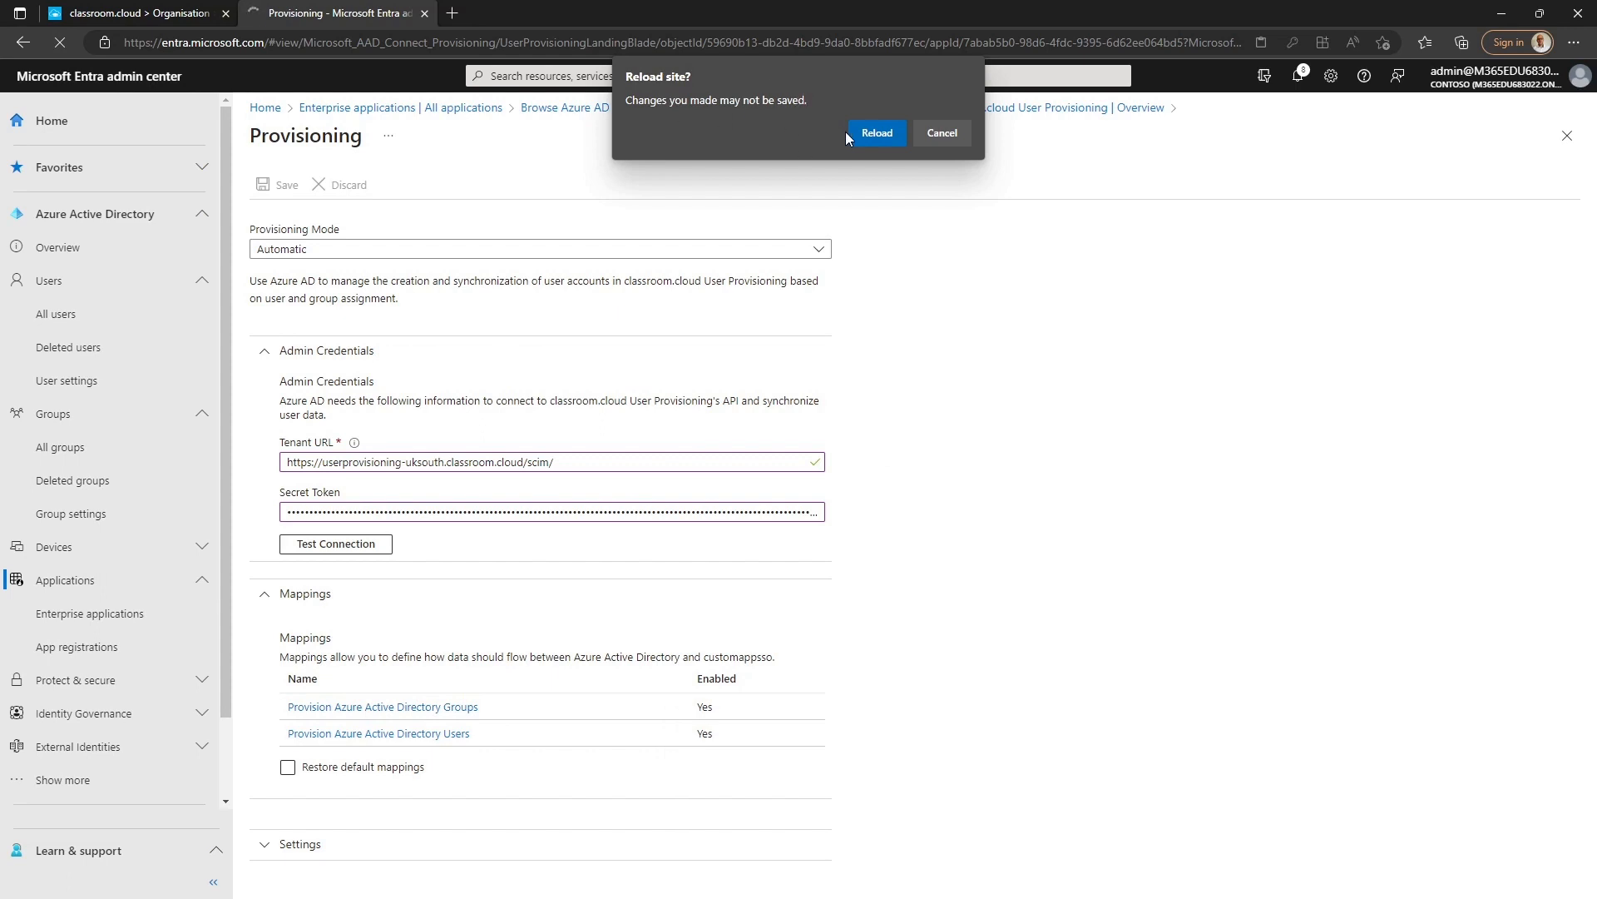
{"action": "left_click", "coordinate": [869, 140]}
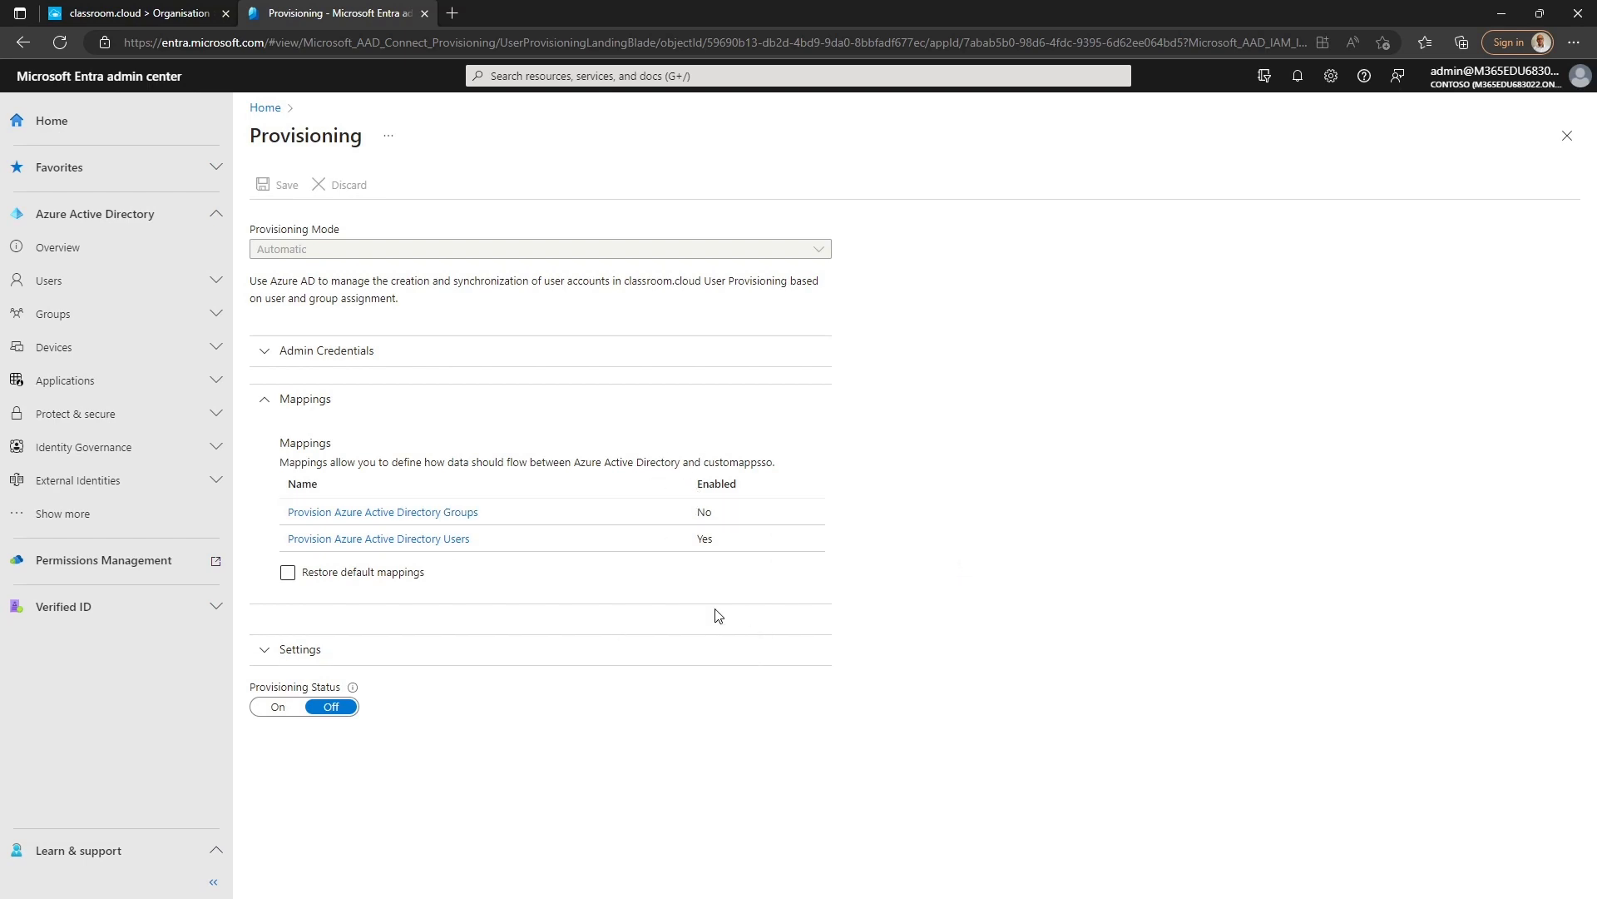
Expand the provisioning settings and try the option to send an email notification when a failure occurs, turning it back off
{"action": "left_click", "coordinate": [434, 657]}
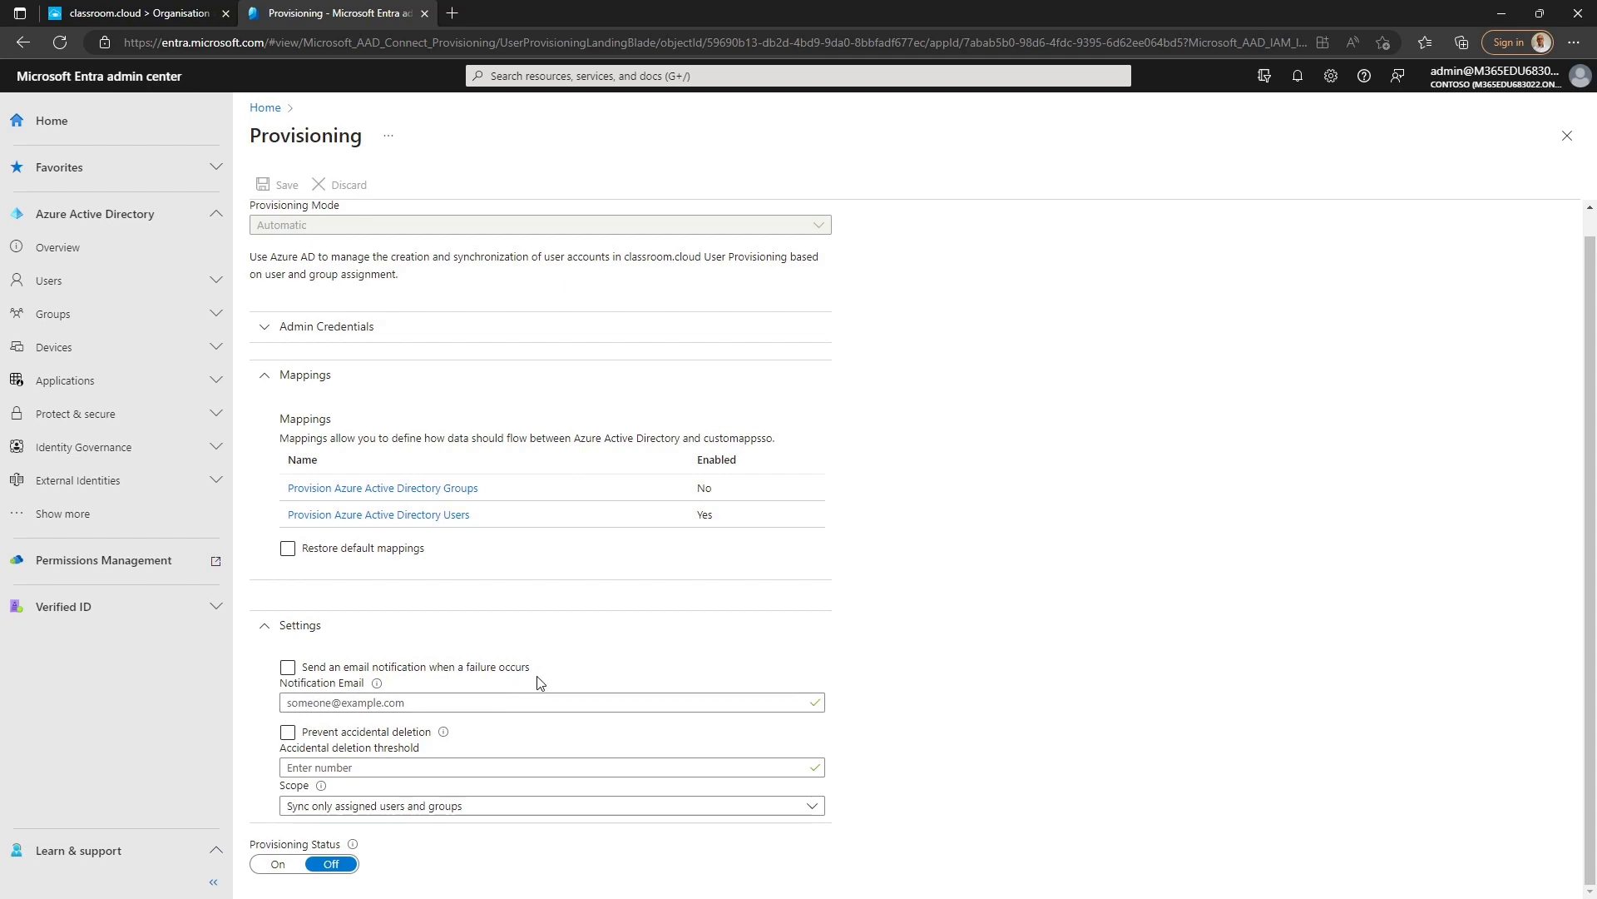
{"action": "left_click", "coordinate": [288, 667]}
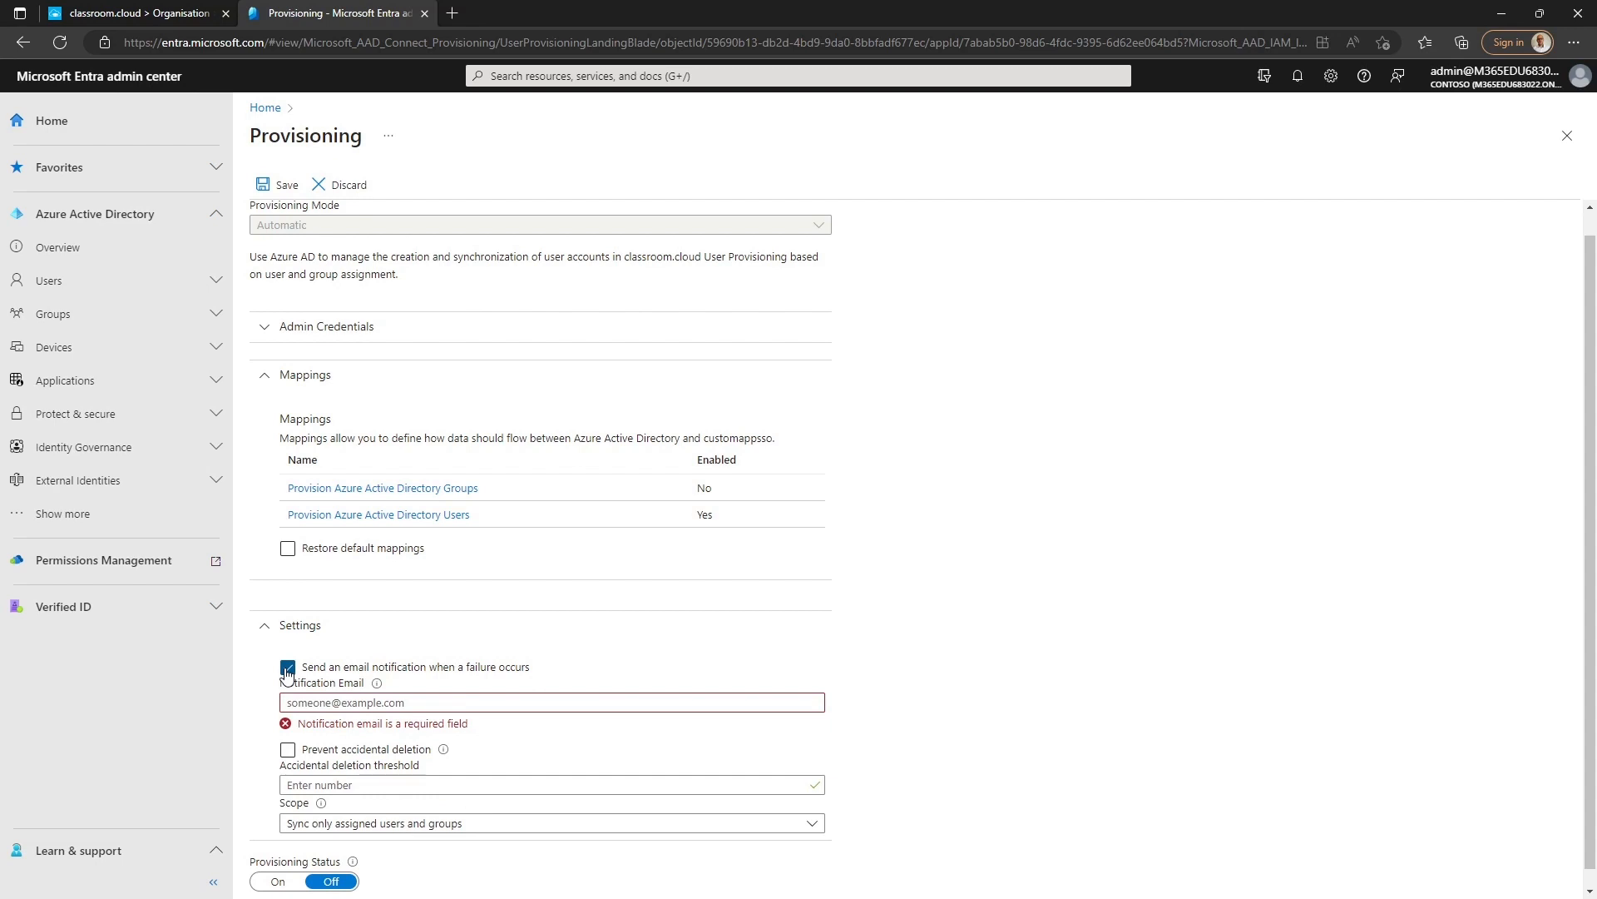
{"action": "left_click", "coordinate": [288, 667]}
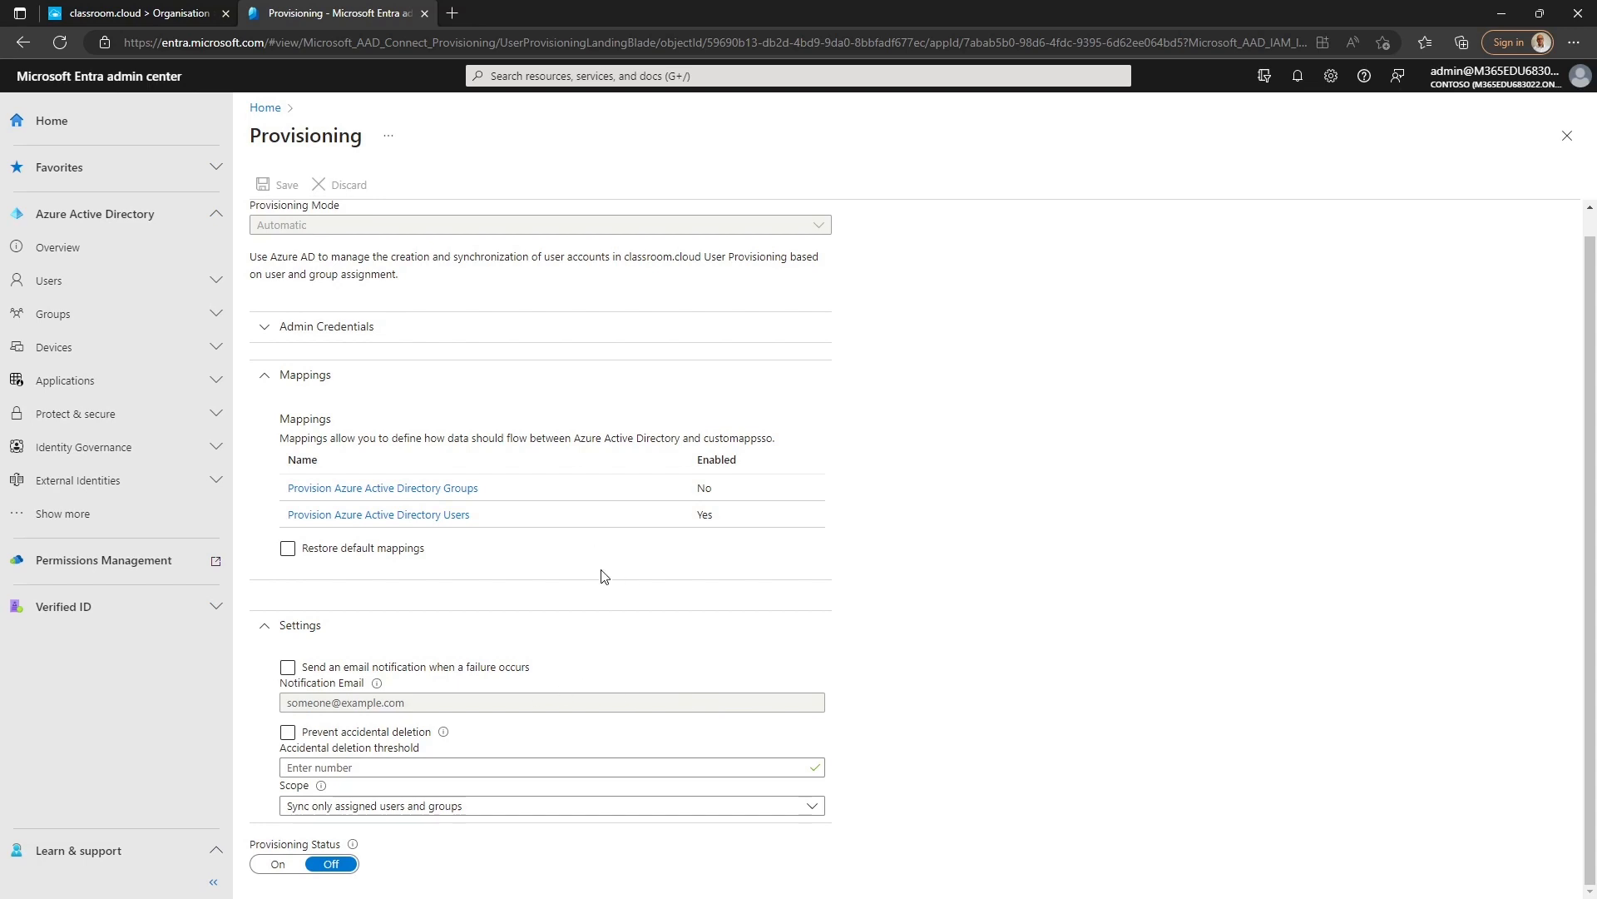
Find the classroom.cloud User Provisioning app among the enterprise applications and open its provisioning overview
{"action": "left_click", "coordinate": [267, 109]}
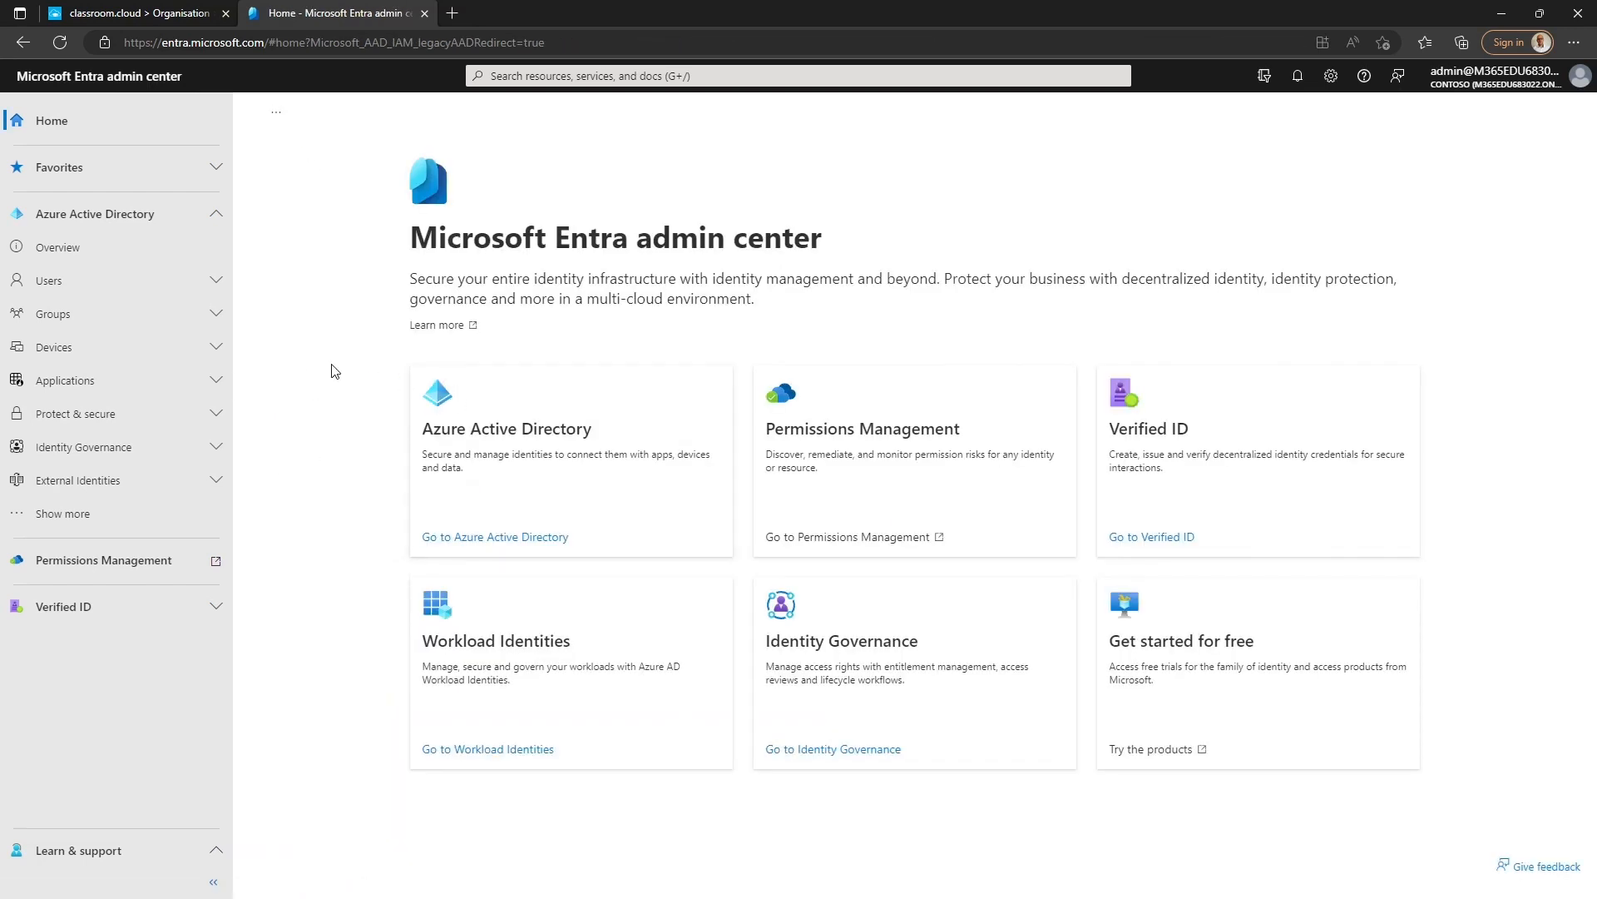
{"action": "left_click", "coordinate": [93, 387]}
{"action": "left_click", "coordinate": [113, 416]}
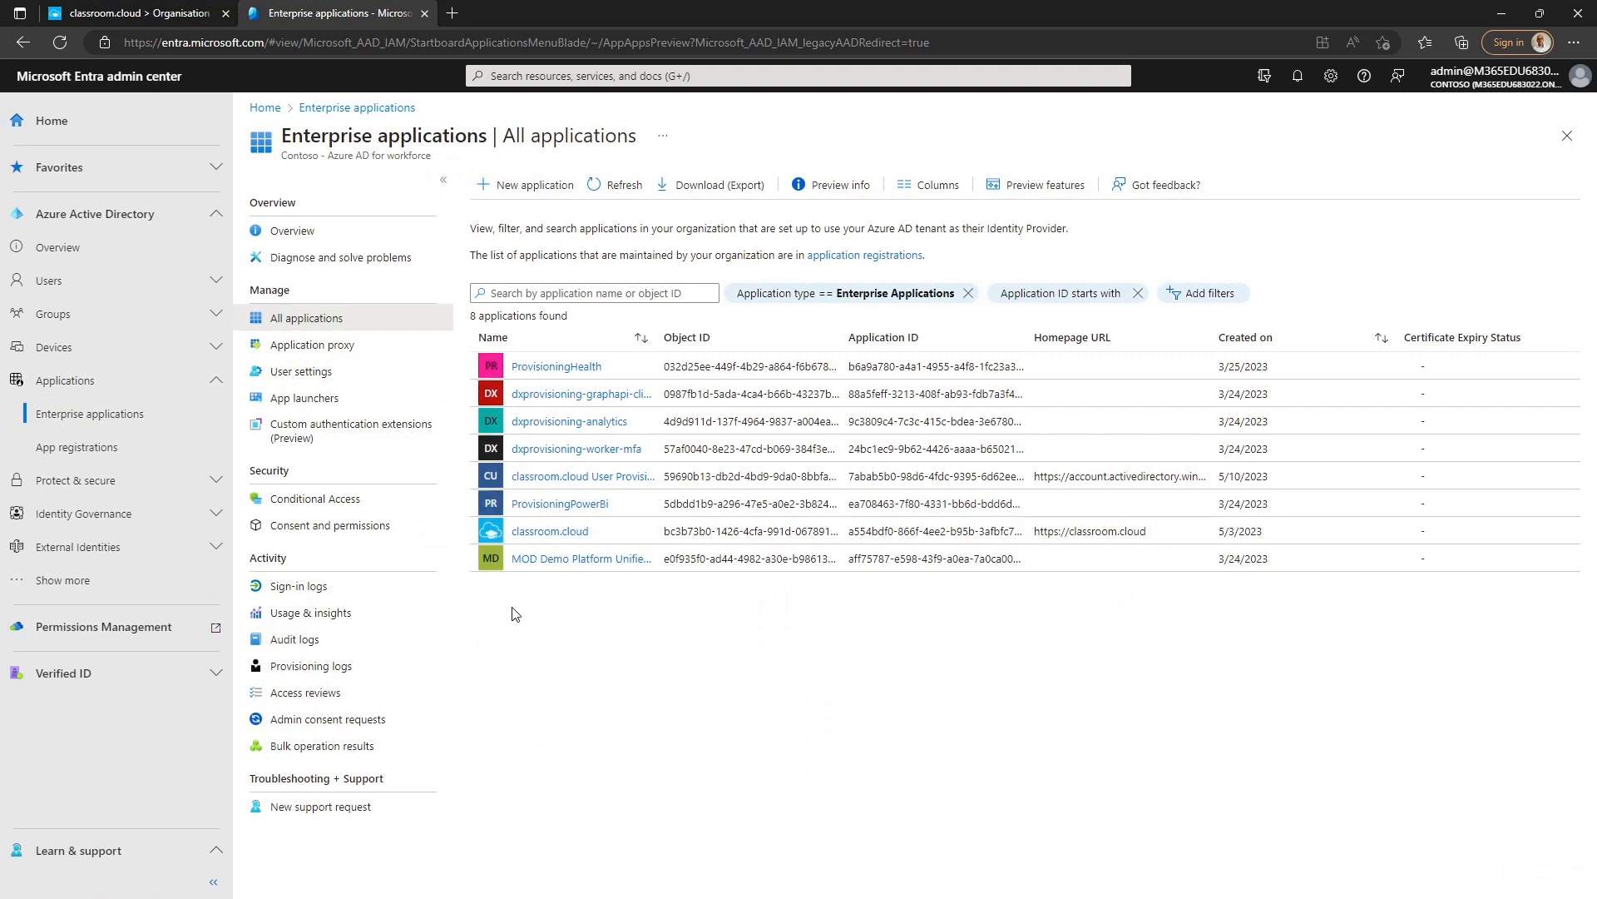
{"action": "left_click", "coordinate": [576, 481]}
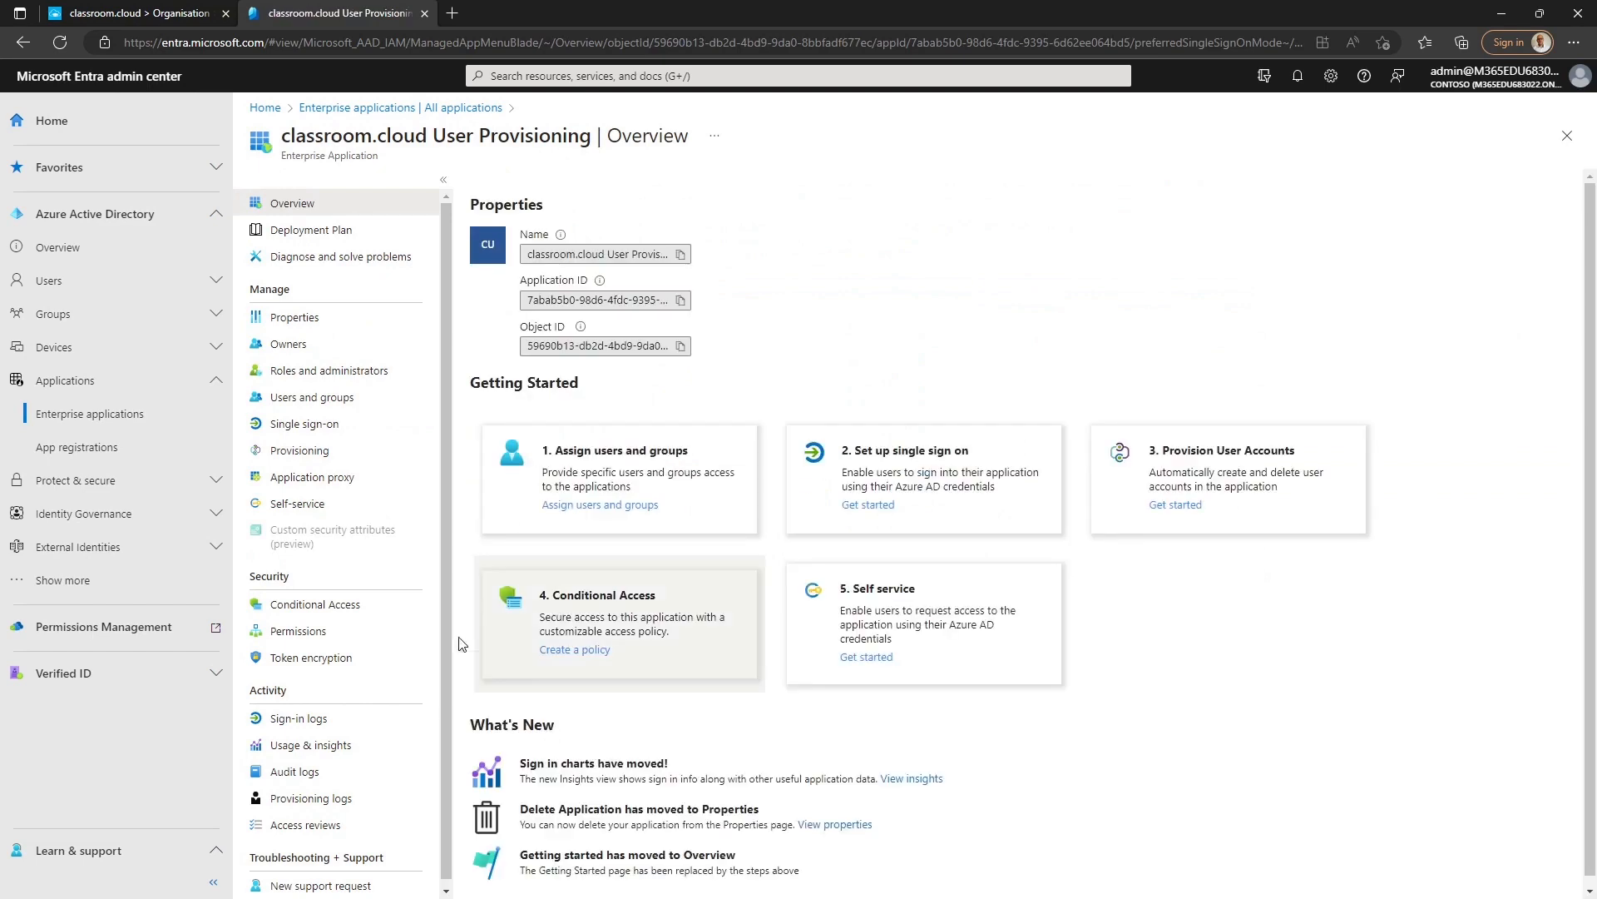
{"action": "left_click", "coordinate": [300, 459]}
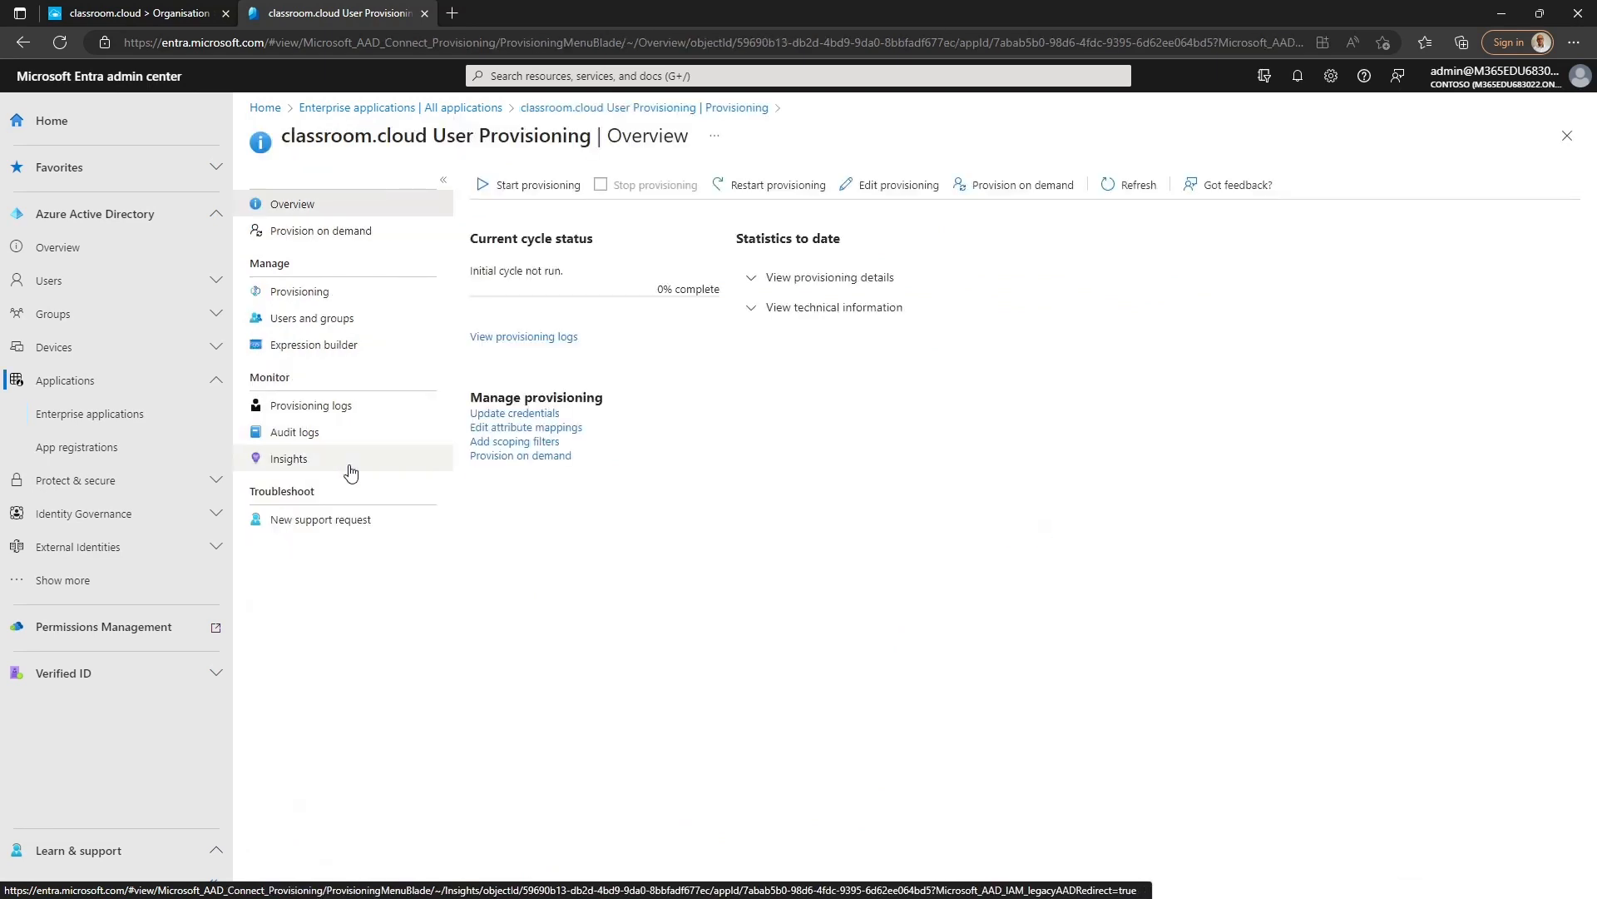
Start a new user and group assignment for the application, search for "teach", and select the Teachers group
{"action": "left_click", "coordinate": [292, 324]}
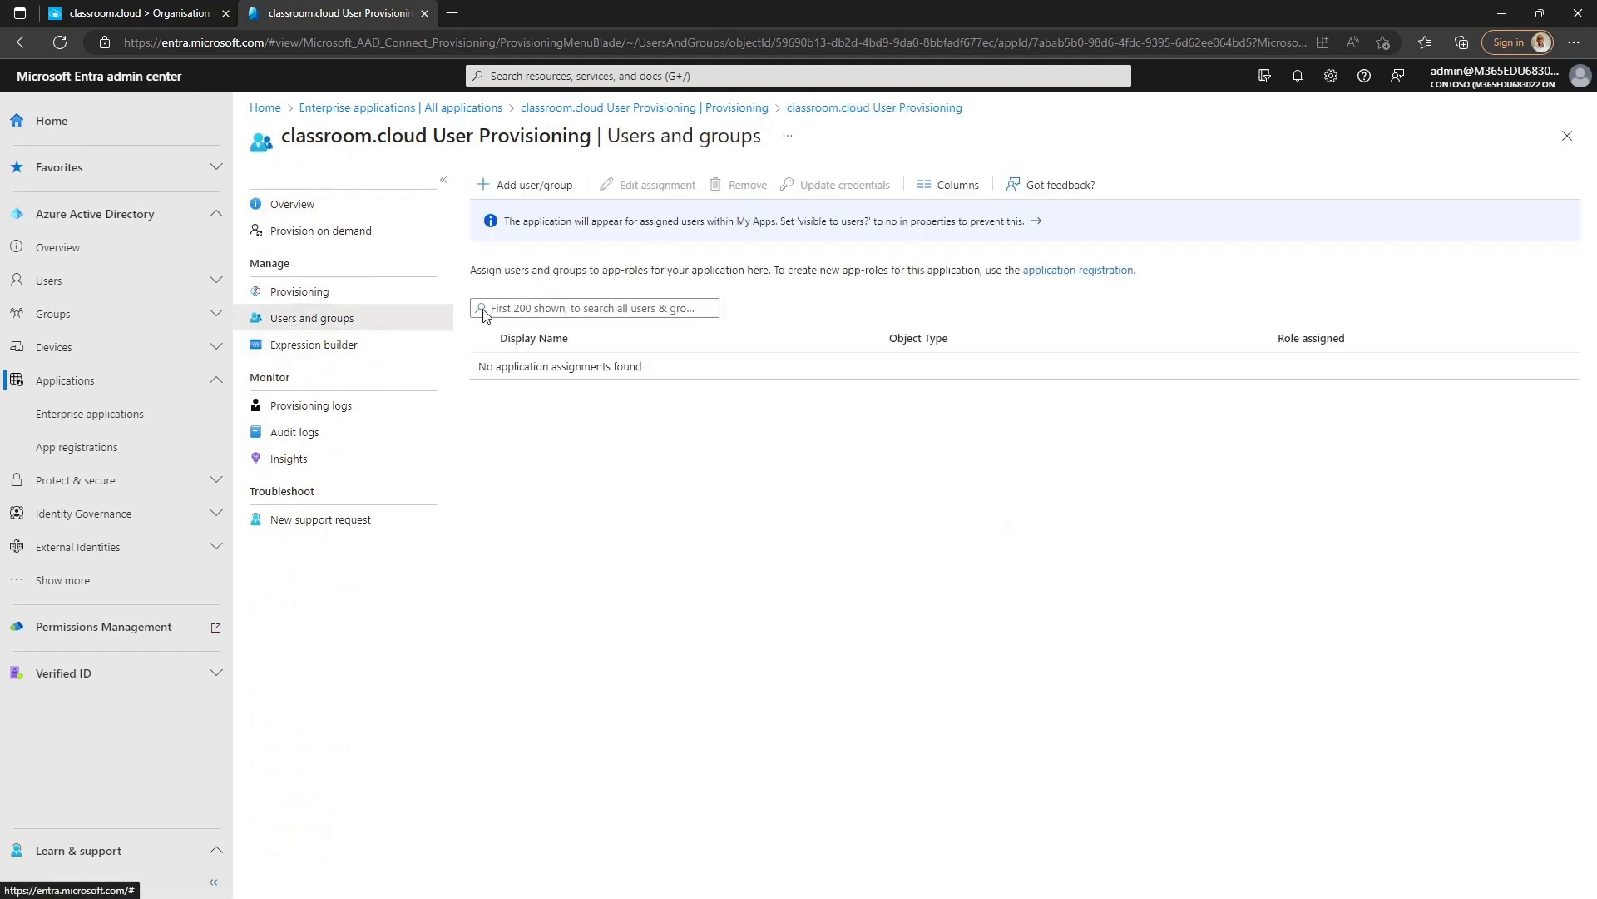
{"action": "left_click", "coordinate": [509, 188]}
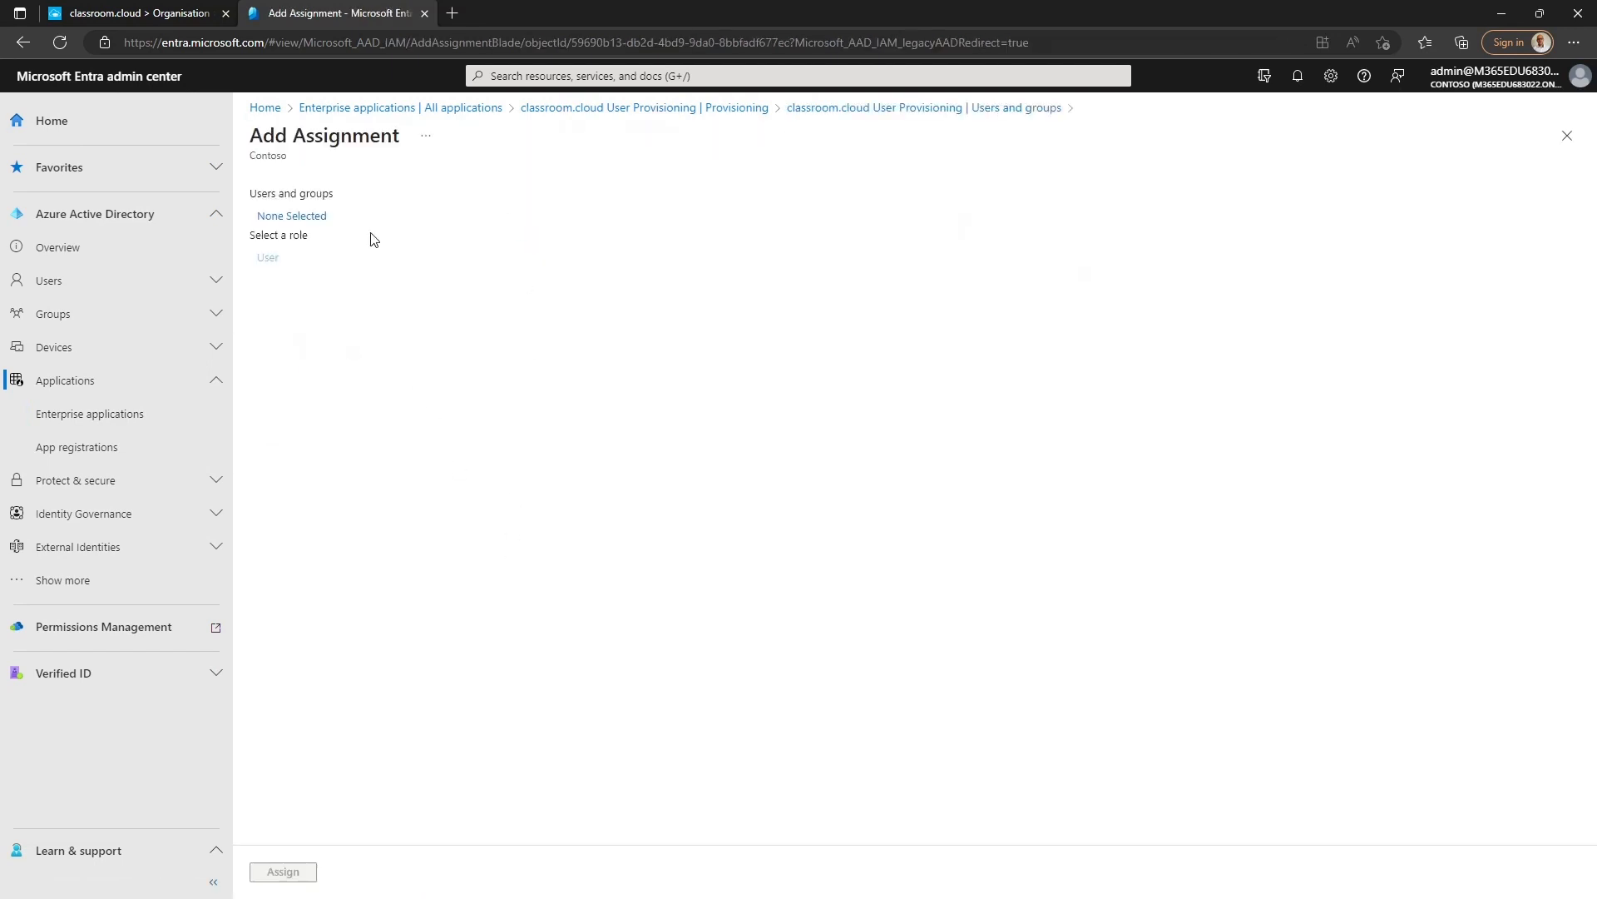
{"action": "left_click", "coordinate": [284, 218]}
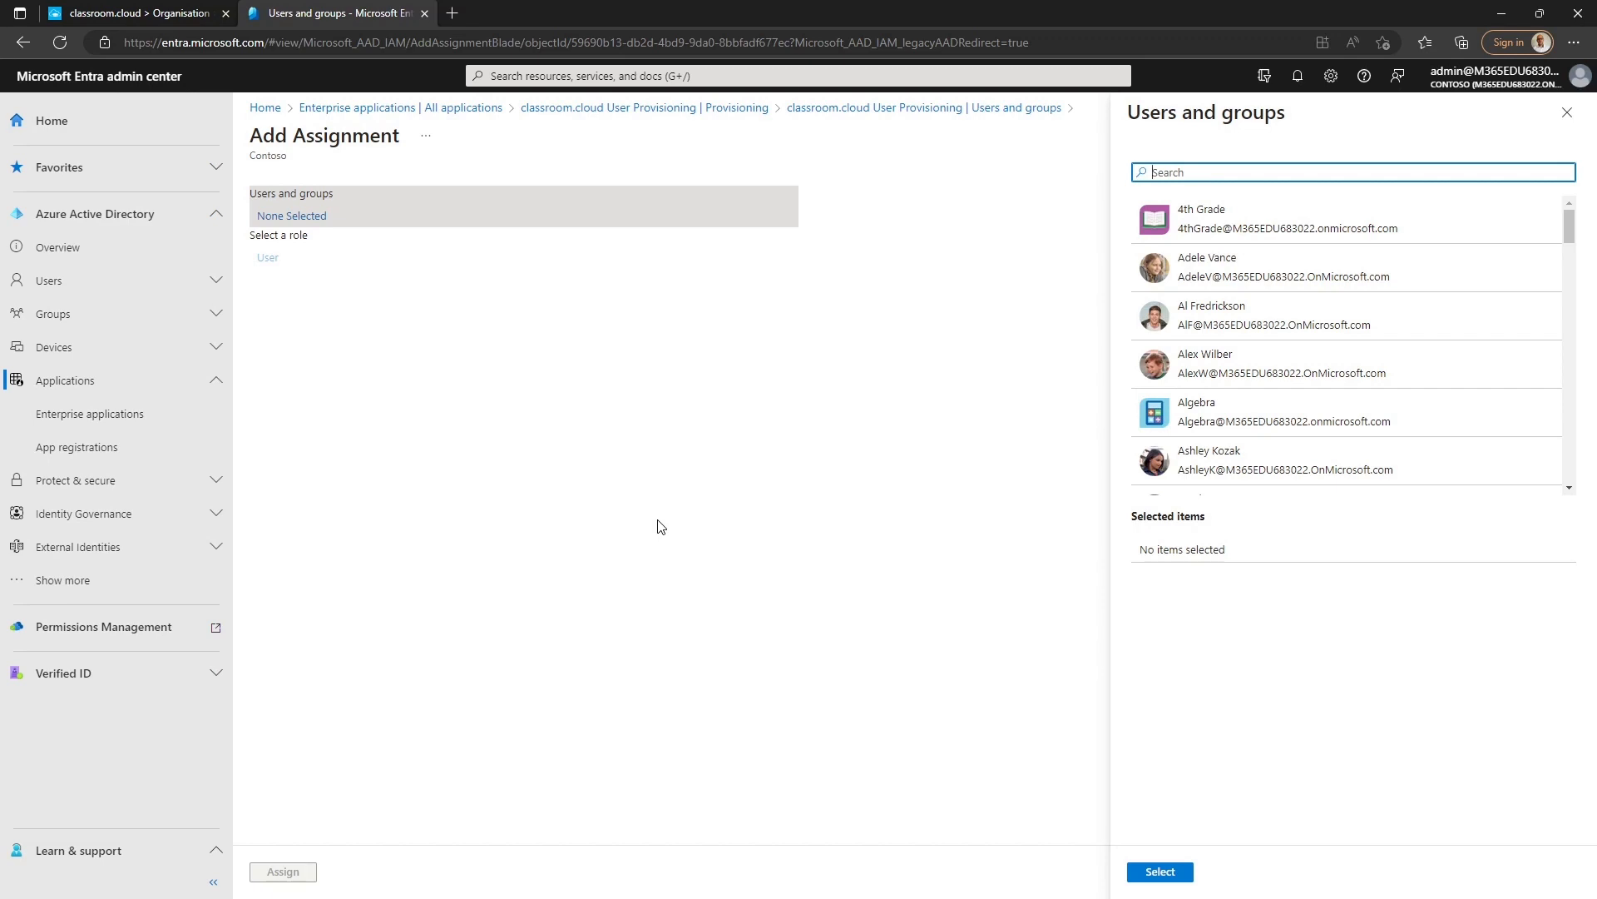
{"action": "type", "text": "teach"}
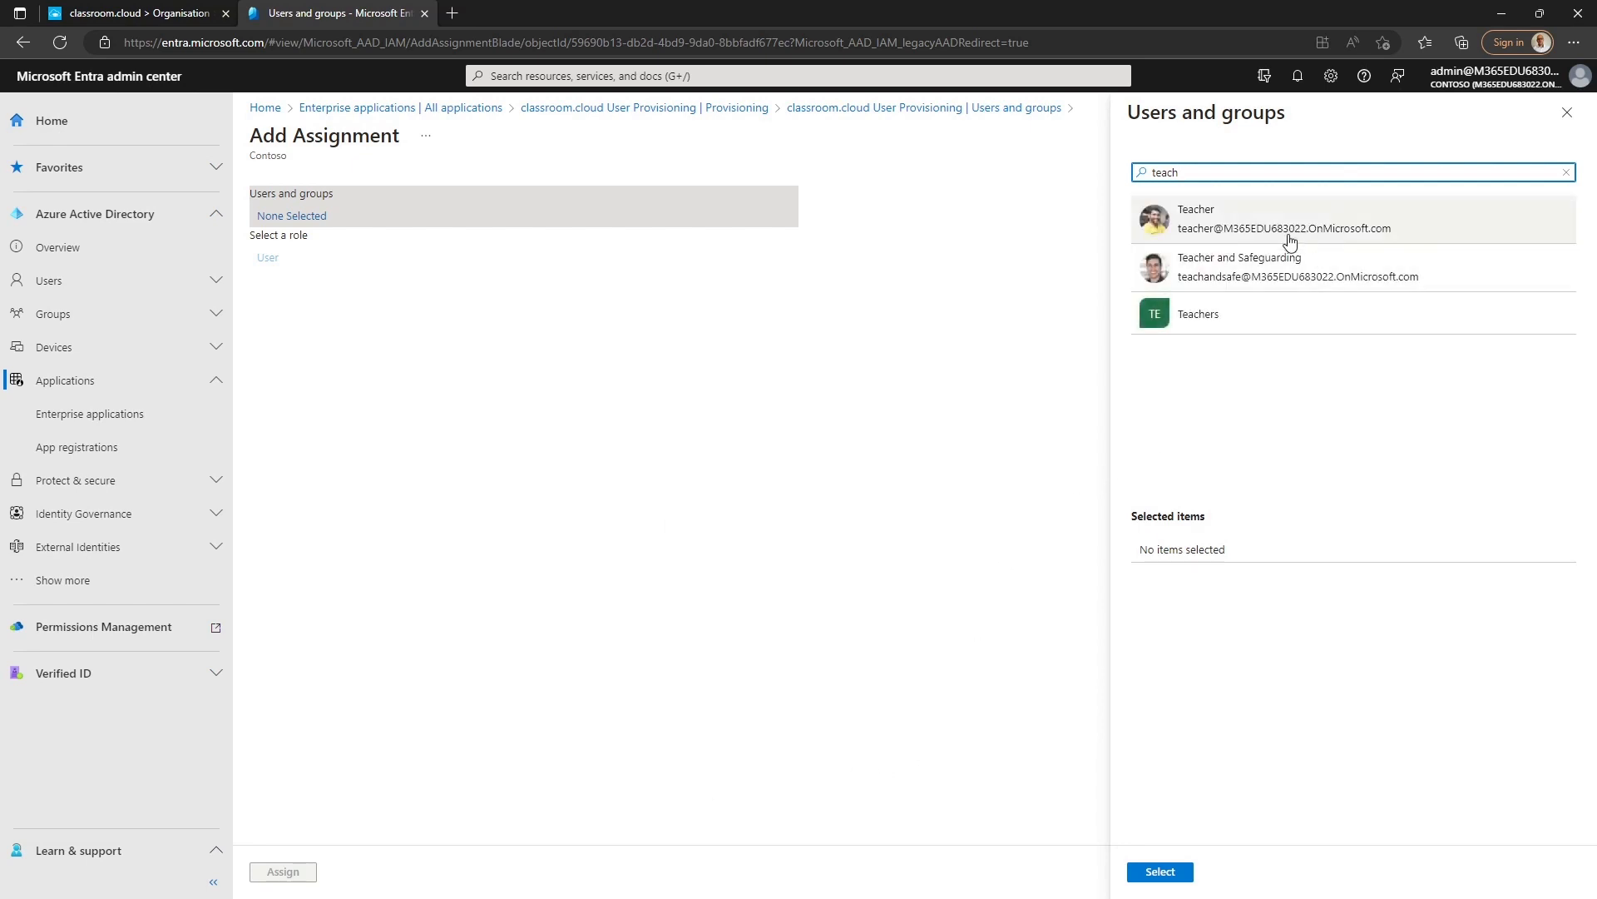
{"action": "left_click", "coordinate": [1198, 319]}
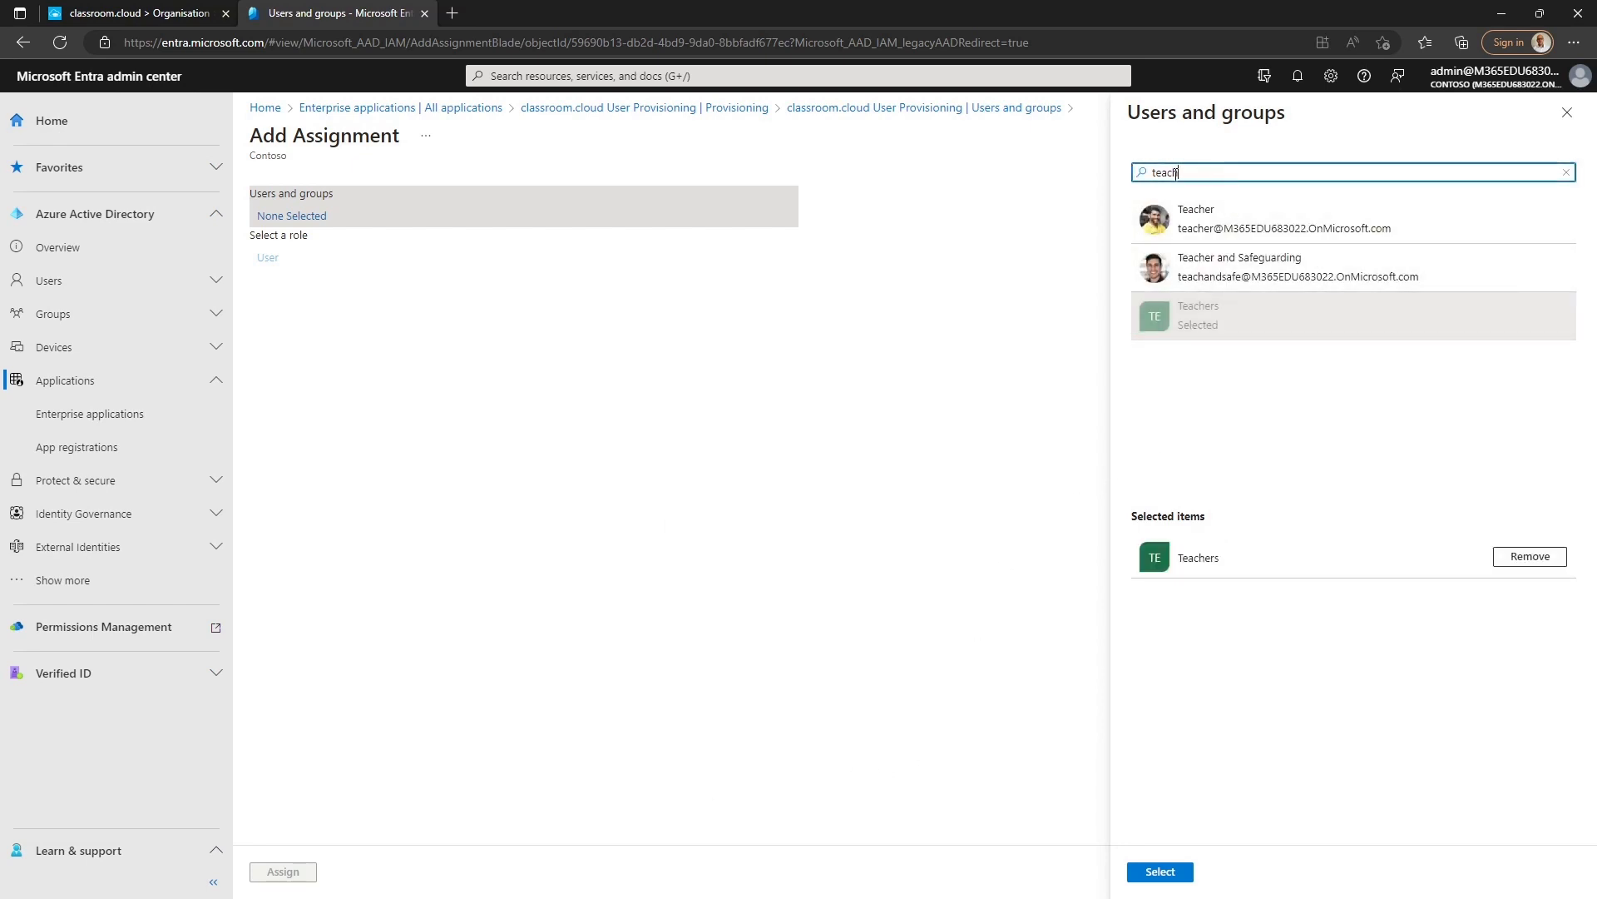
Search for "safe", add the Safeguarding group to the selection, and assign both groups to the application
{"action": "left_click_drag", "start_coordinate": [1180, 172], "coordinate": [1025, 173]}
{"action": "type", "text": "safe"}
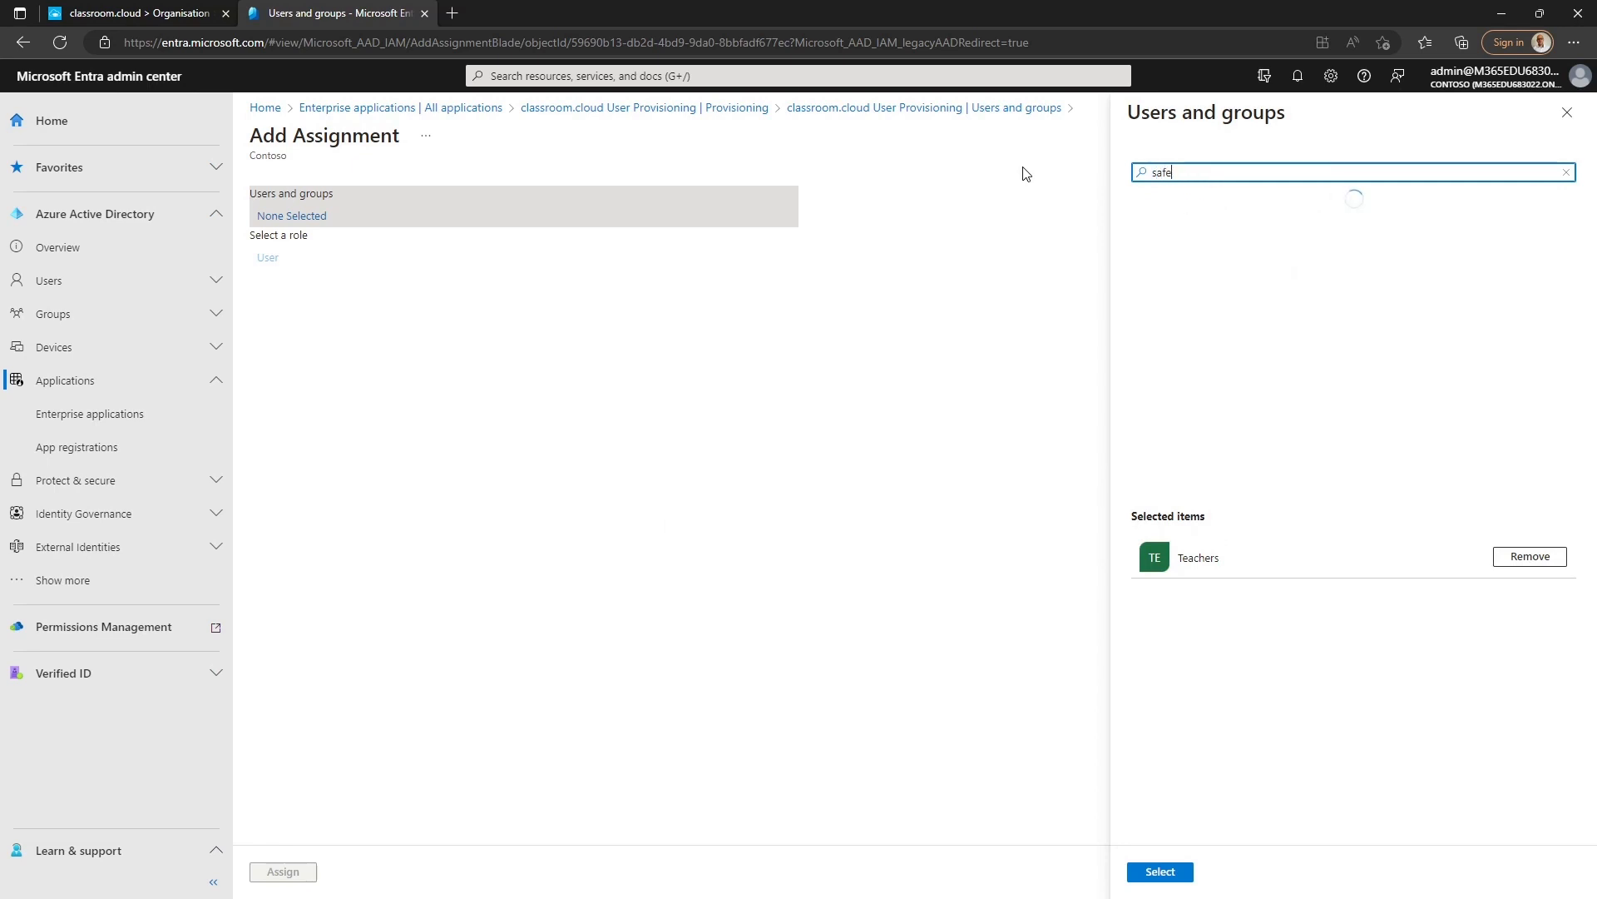
{"action": "left_click", "coordinate": [1235, 266]}
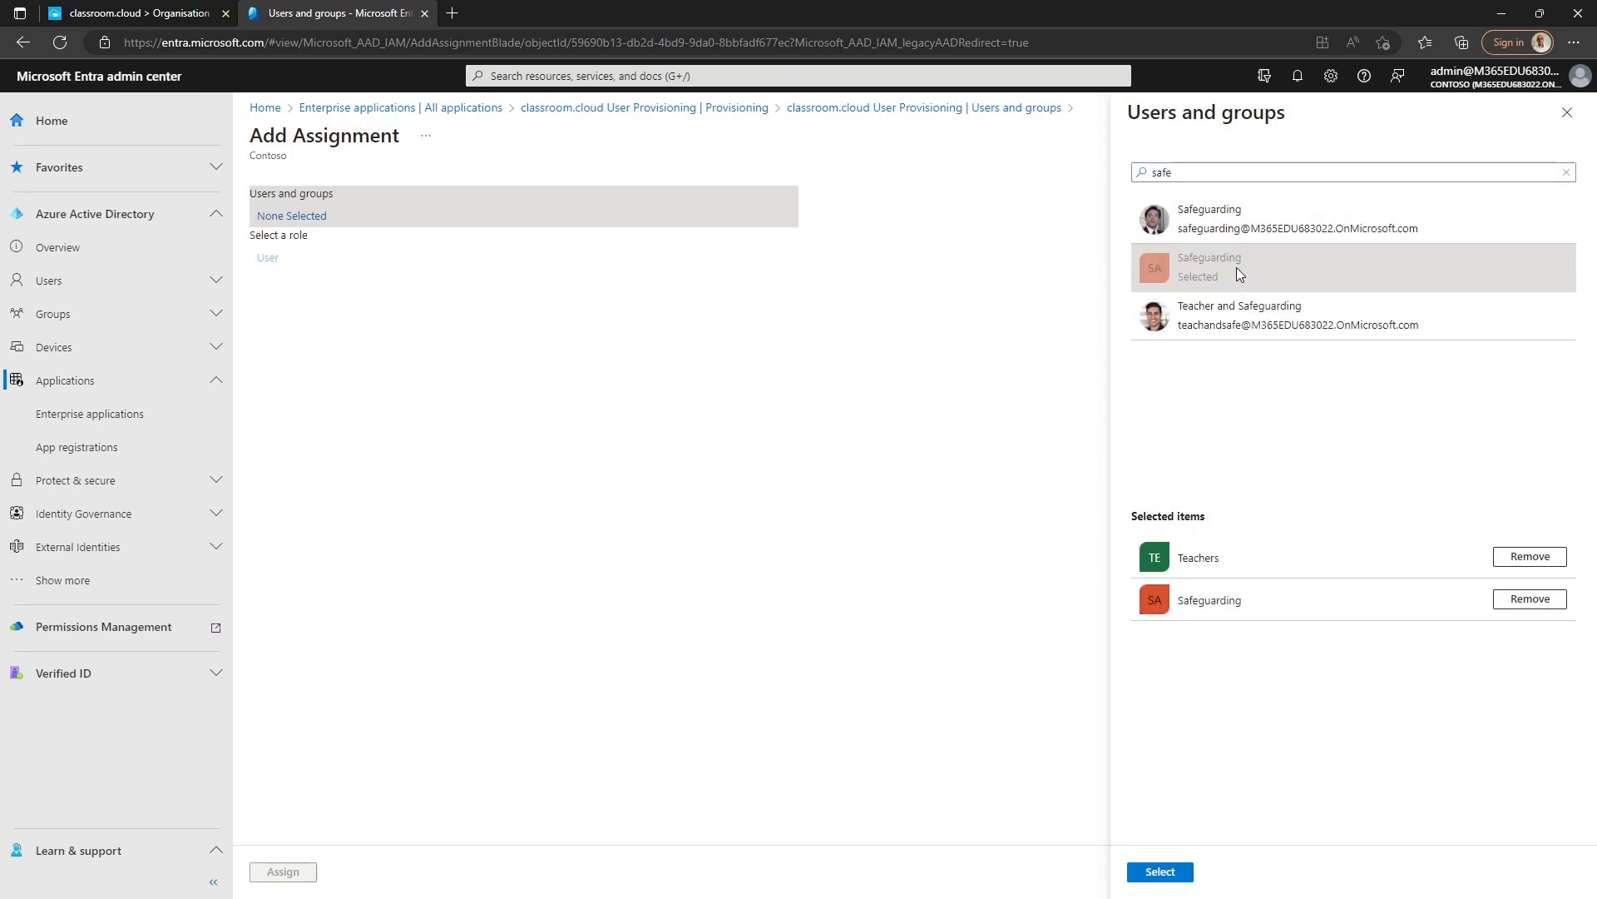
{"action": "left_click", "coordinate": [1158, 872]}
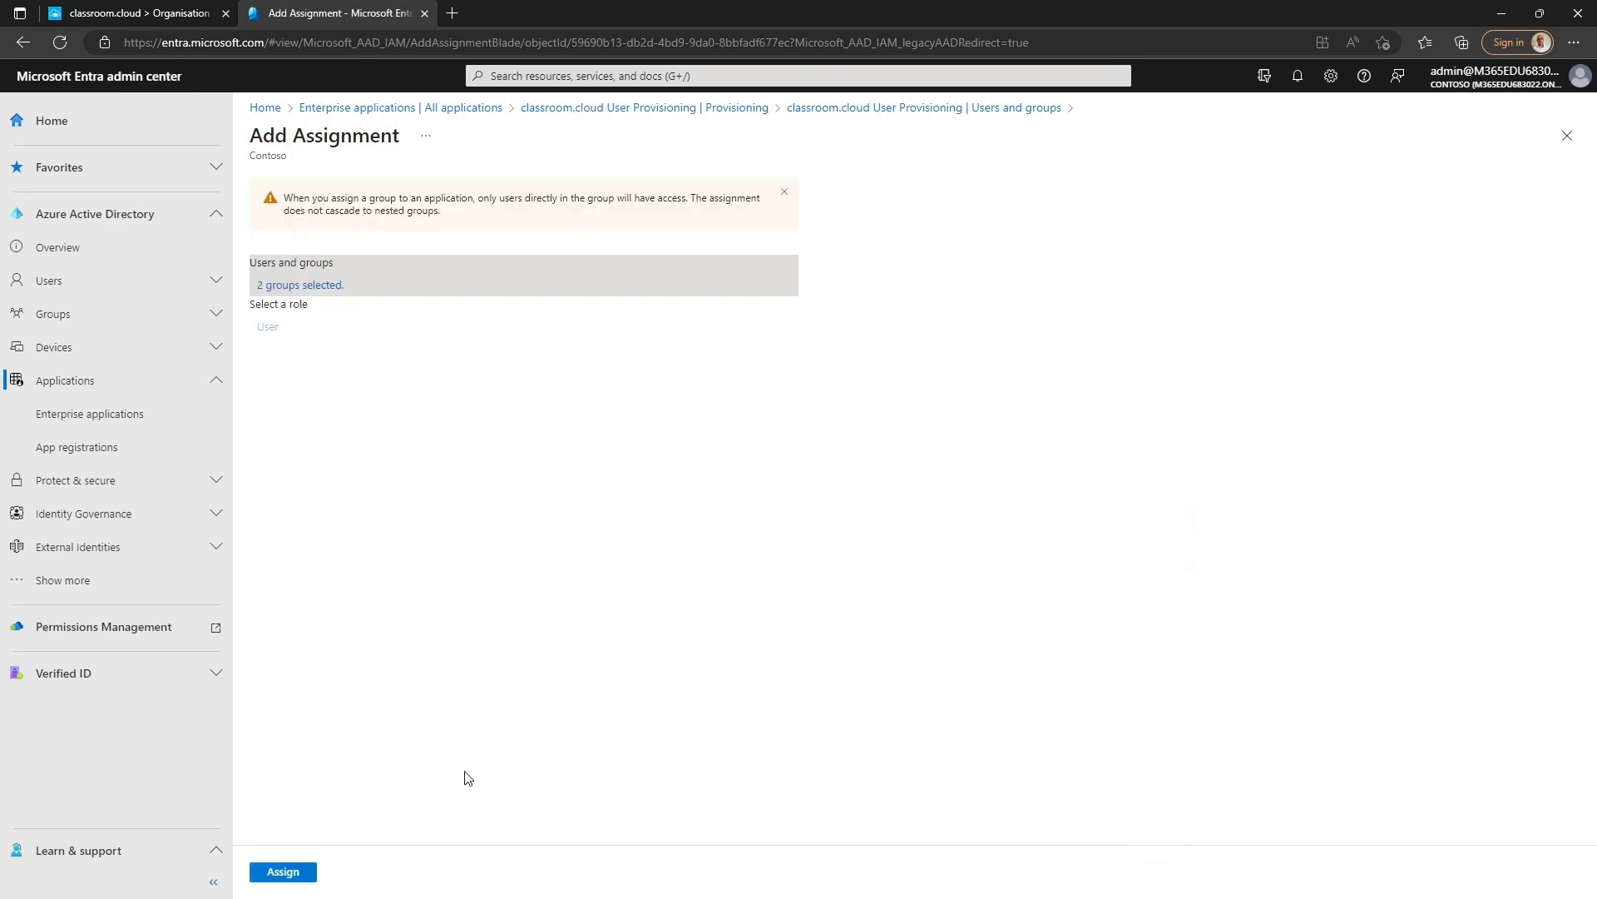
{"action": "left_click", "coordinate": [283, 871]}
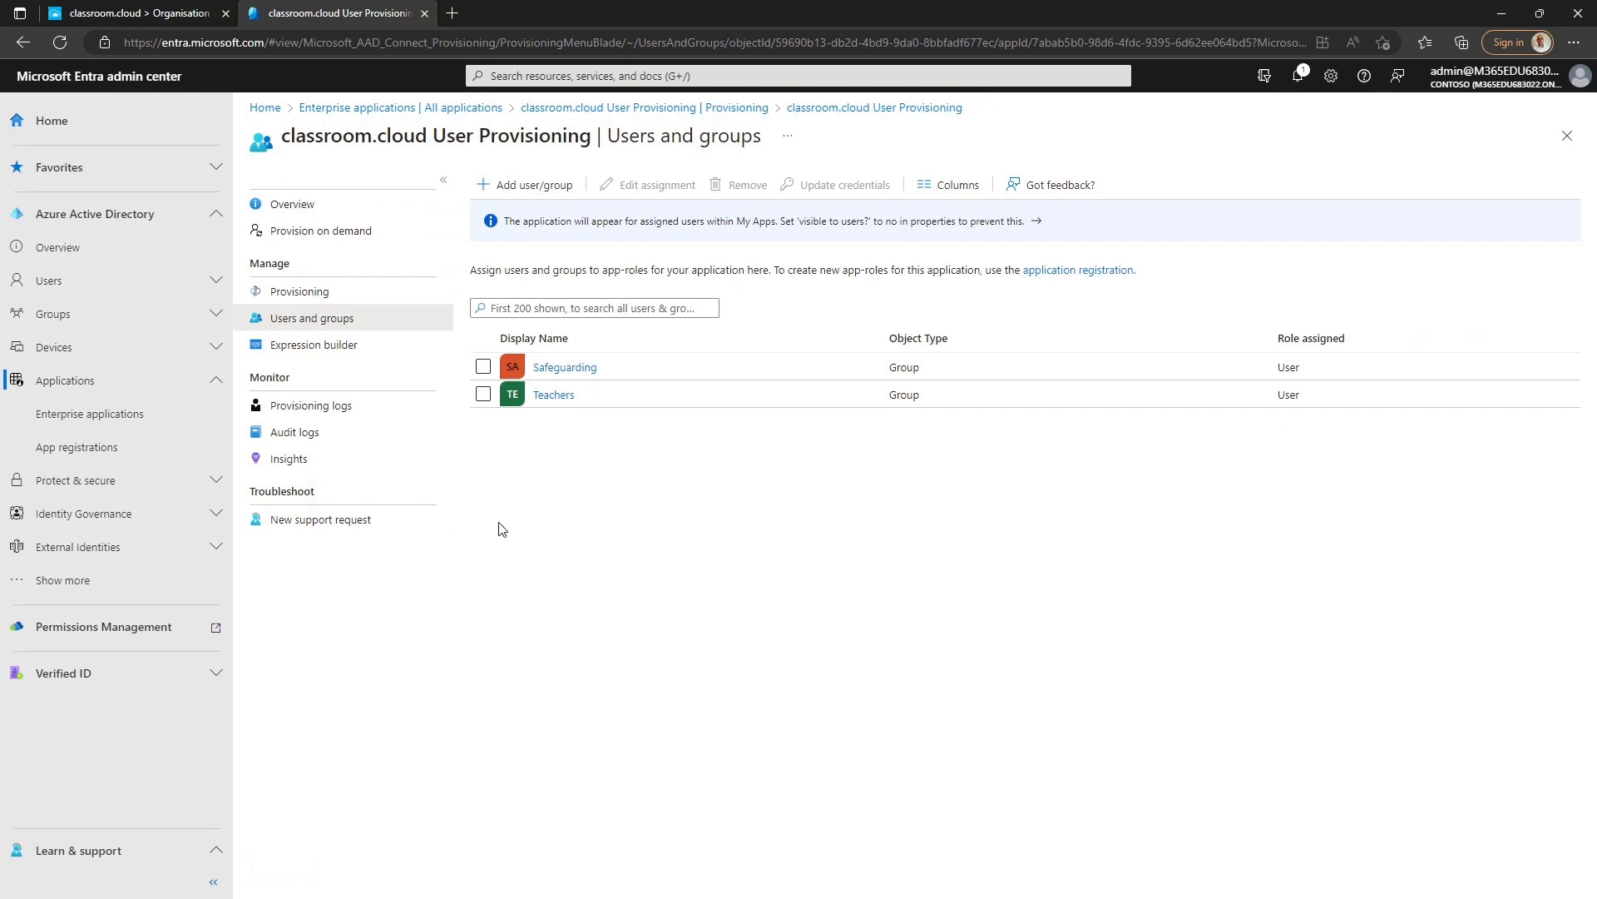
Provision the Teacher user on demand from the provisioning overview, finding the account by its e-mail address
{"action": "left_click", "coordinate": [300, 208]}
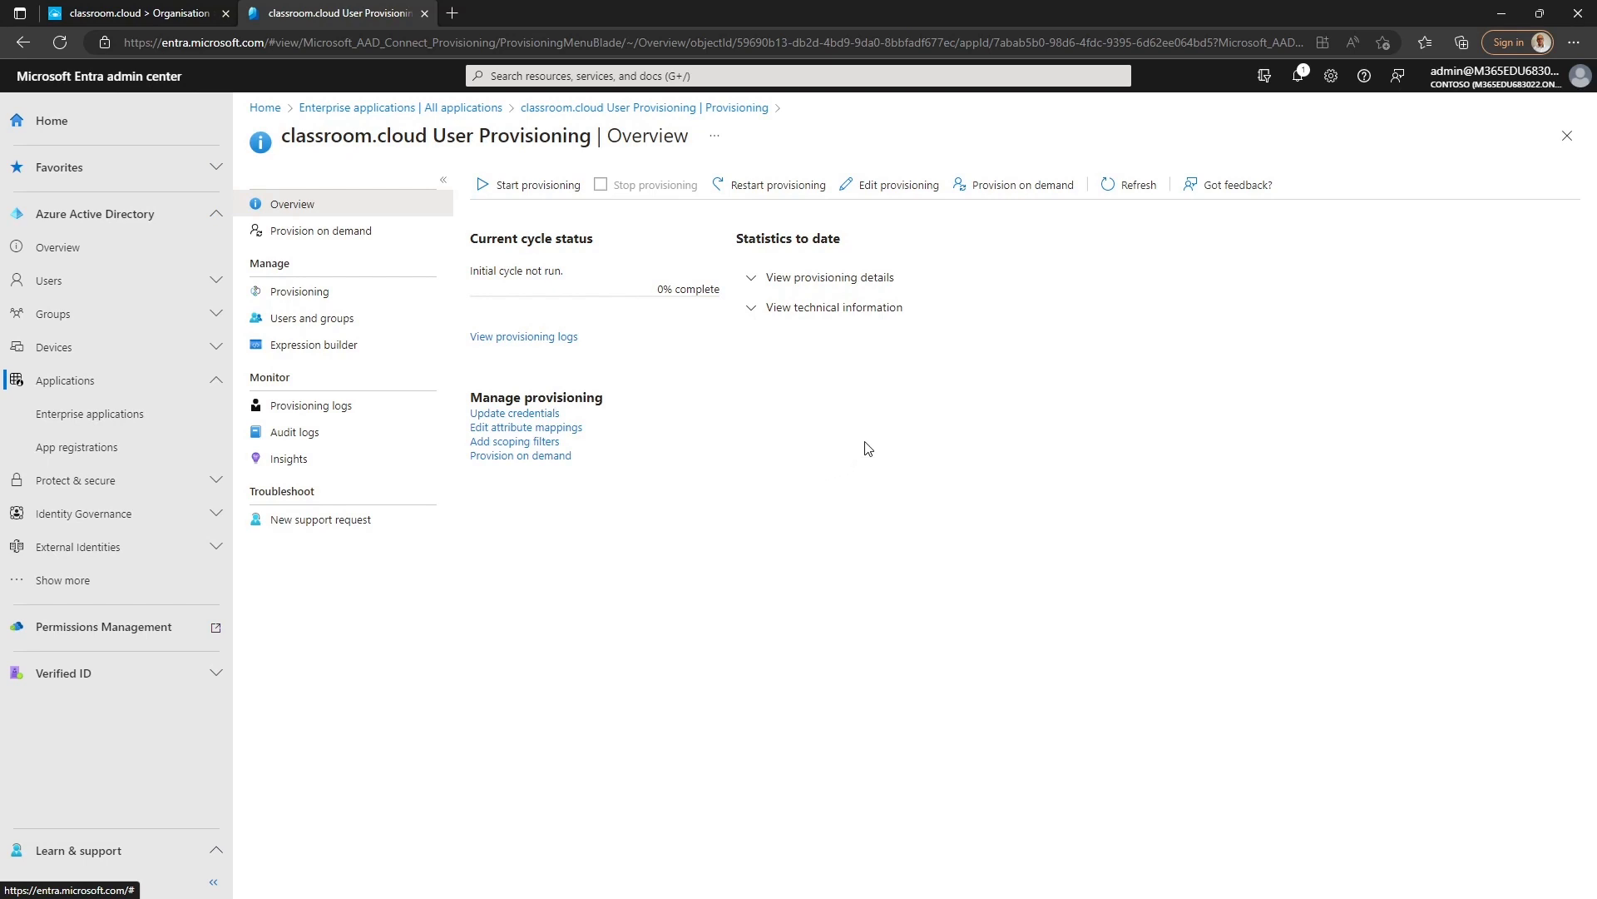
{"action": "left_click", "coordinate": [995, 191]}
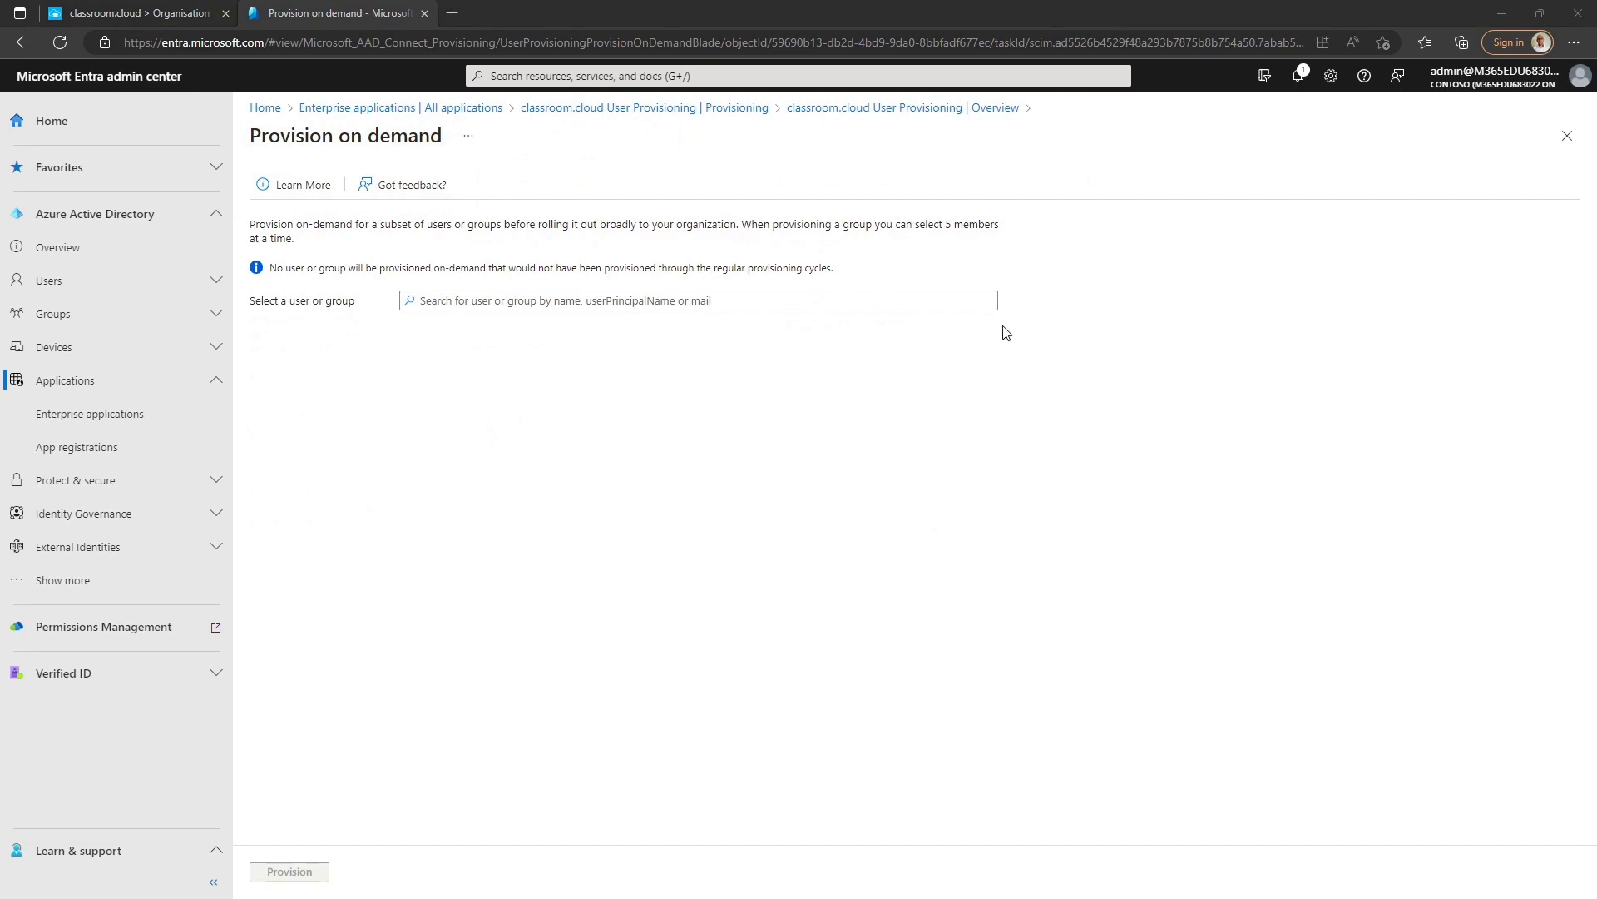
{"action": "left_click", "coordinate": [522, 300]}
{"action": "right_click", "coordinate": [520, 300]}
{"action": "left_click", "coordinate": [609, 460]}
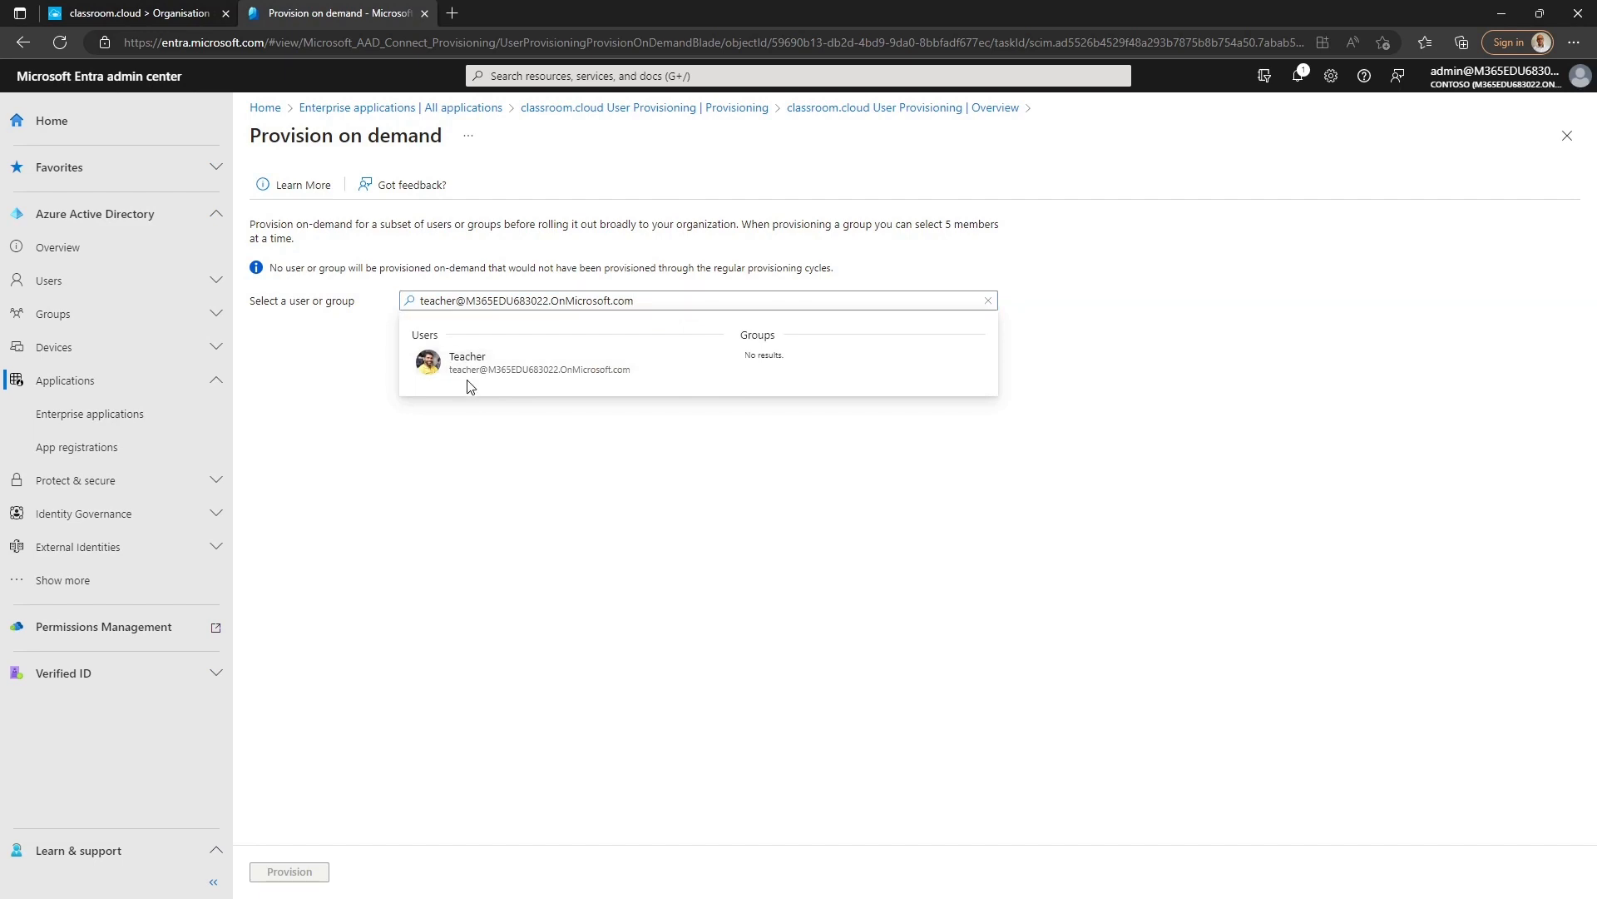
{"action": "left_click", "coordinate": [469, 371]}
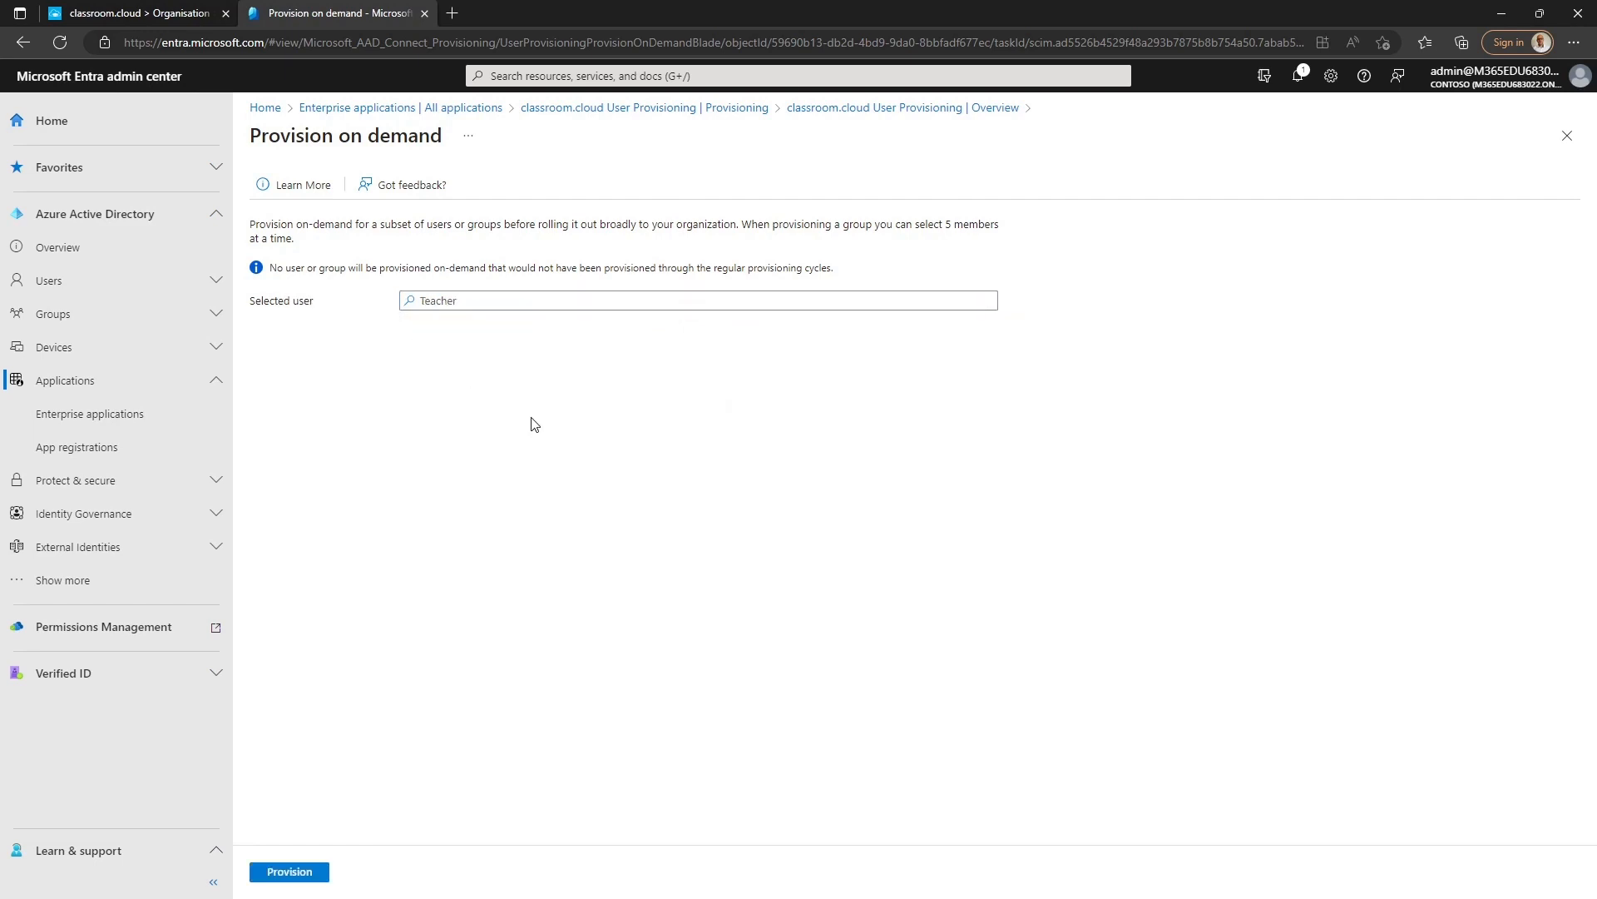
{"action": "left_click", "coordinate": [270, 872]}
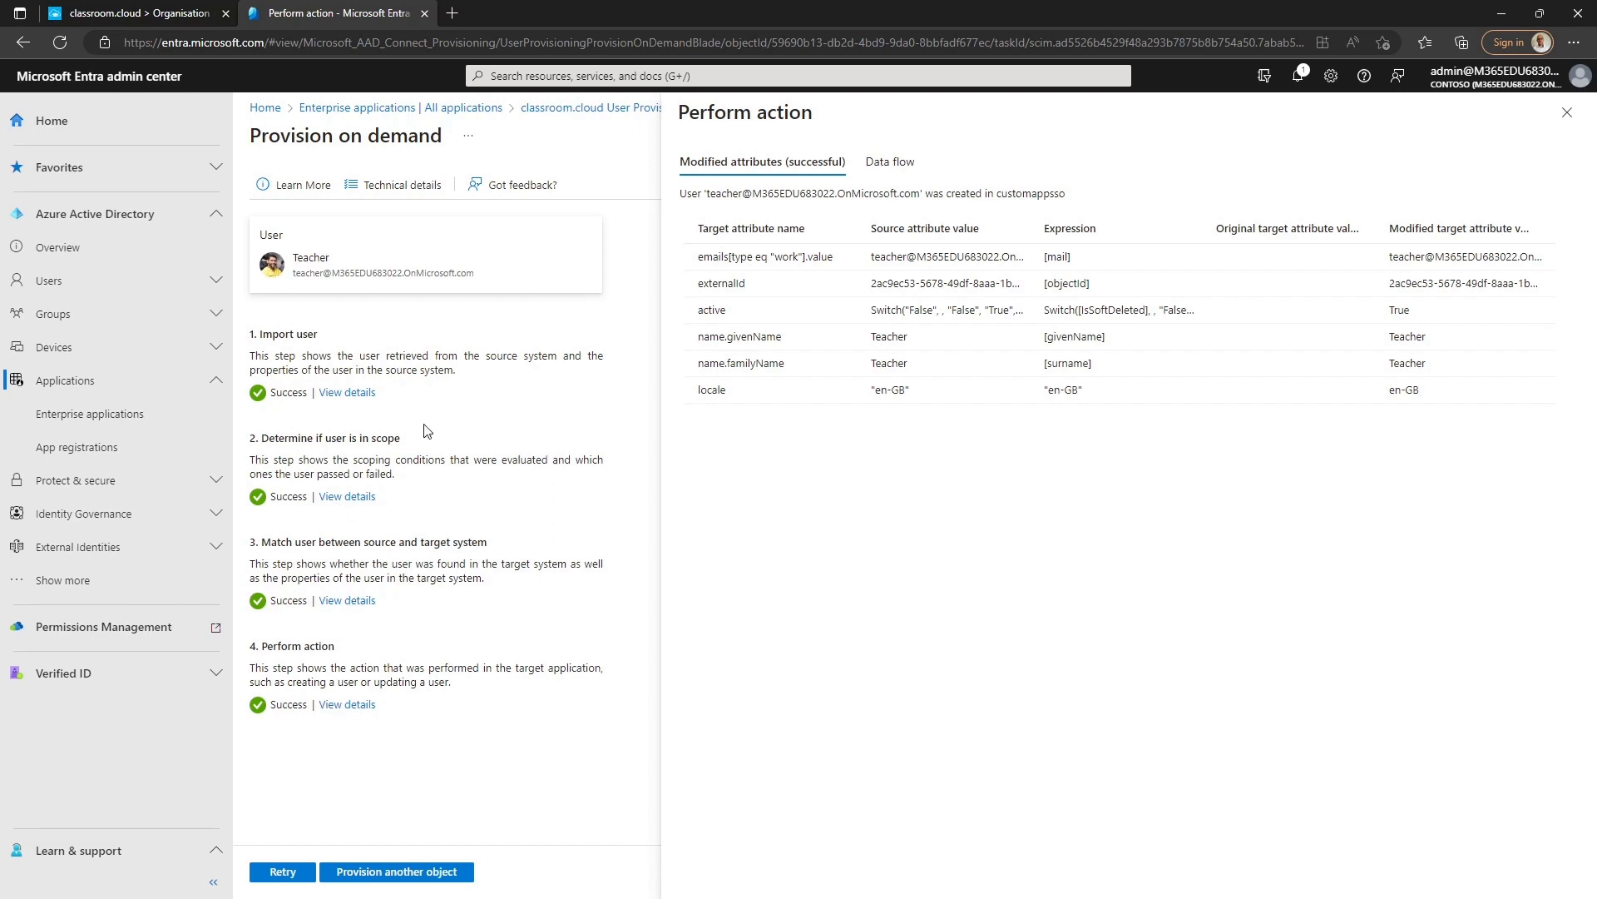
Check the provisioned user in classroom.cloud's All Users list, and return to Microsoft Entra to close the Perform action details
{"action": "left_click", "coordinate": [138, 13]}
{"action": "left_click", "coordinate": [105, 236]}
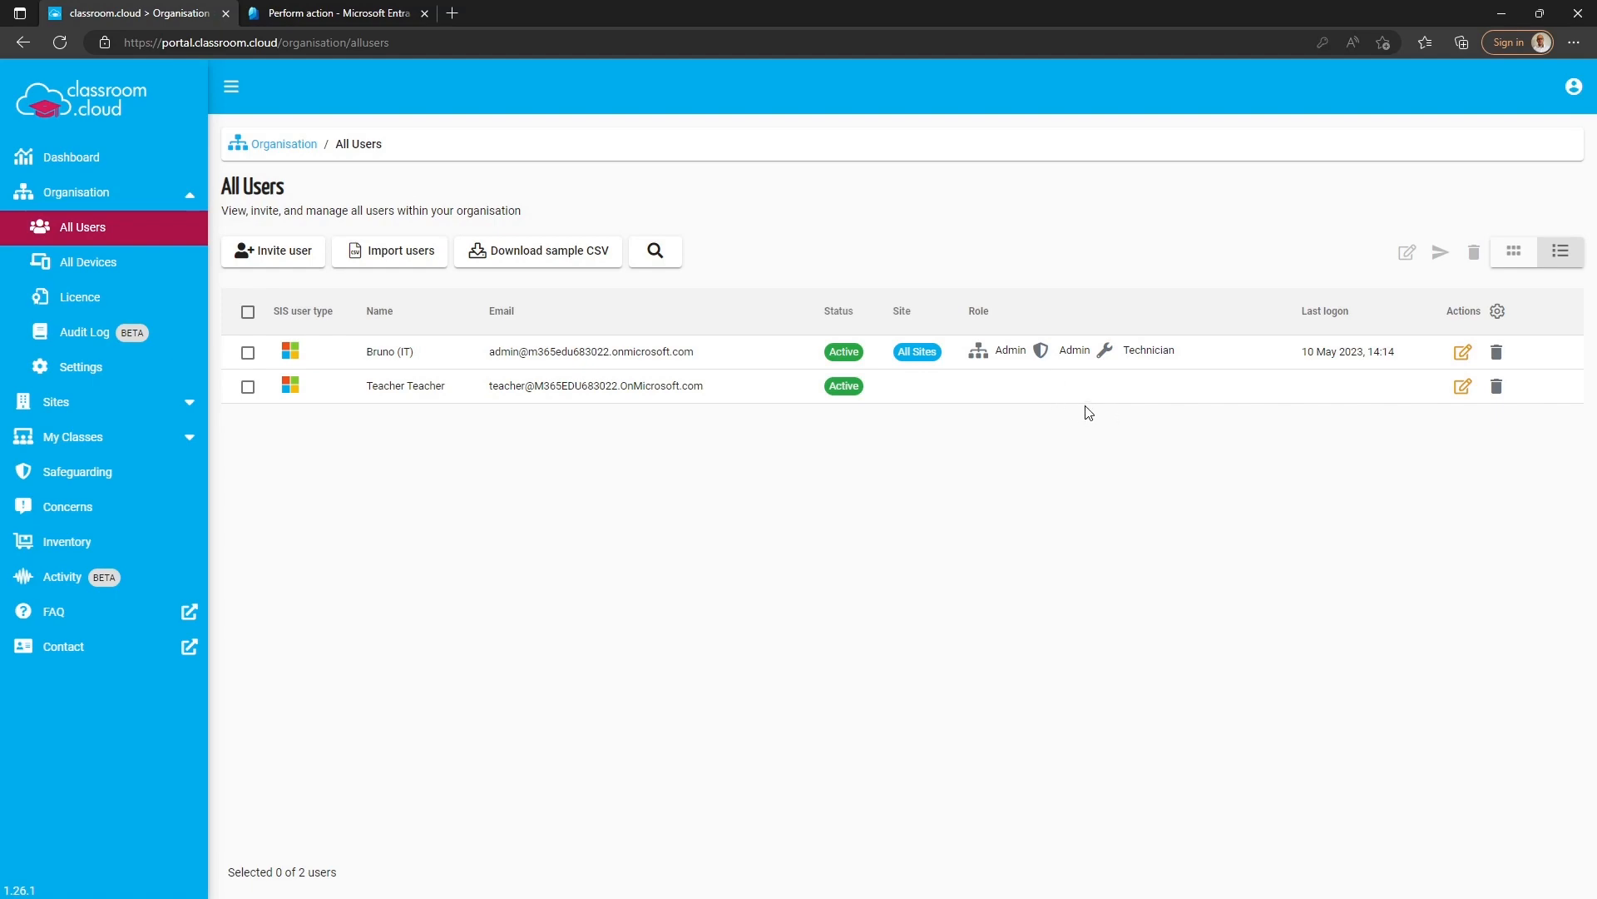
{"action": "left_click", "coordinate": [333, 18]}
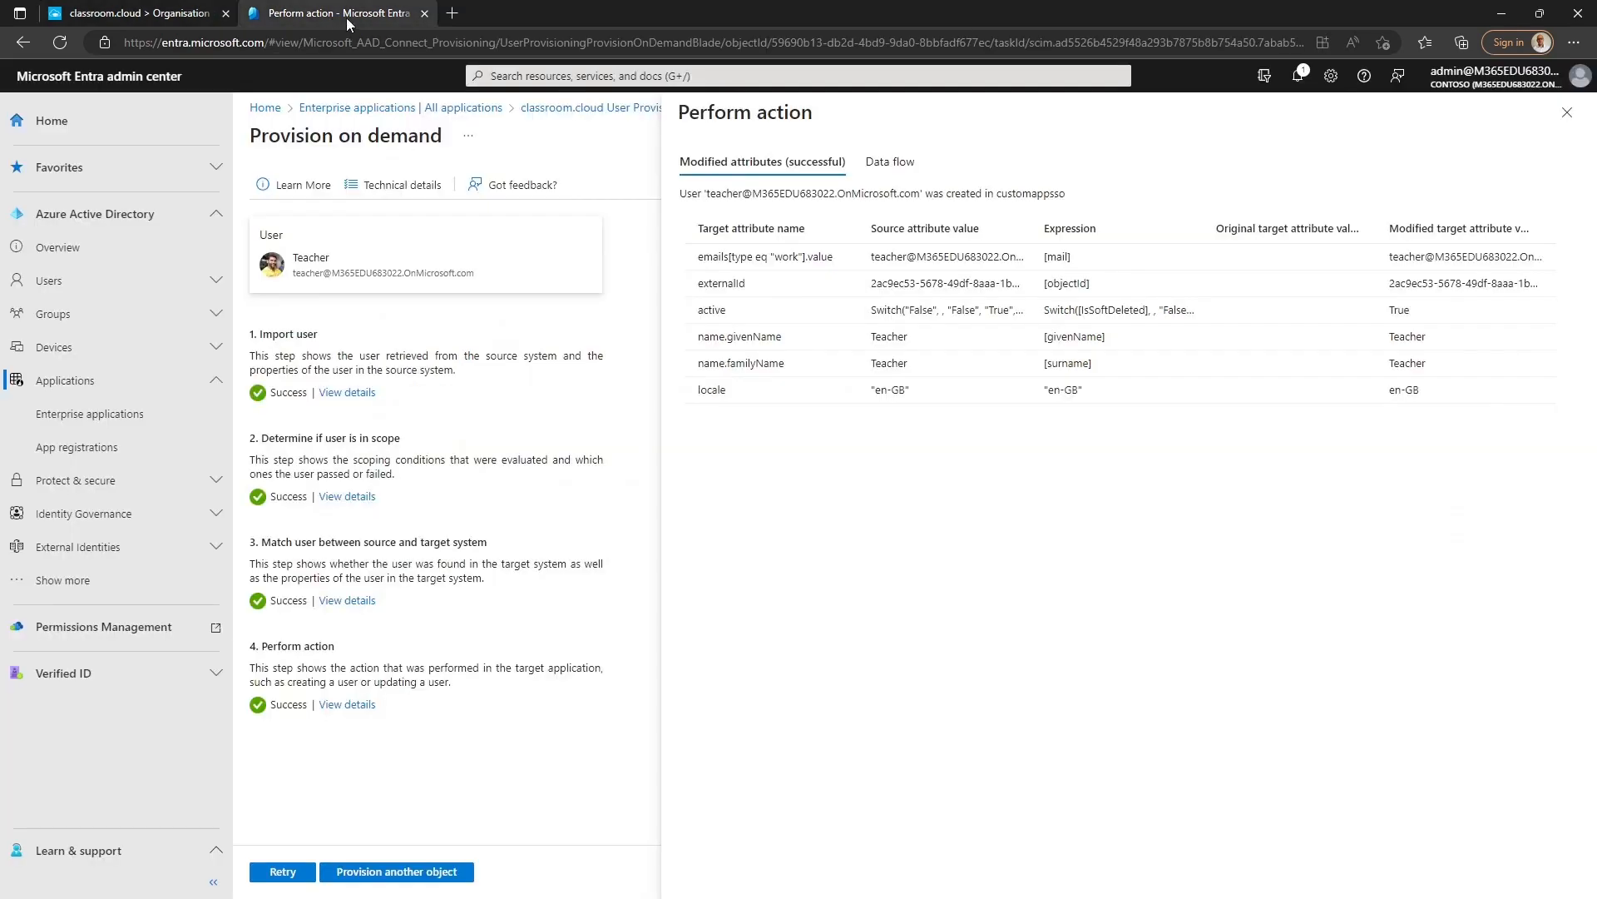
{"action": "left_click", "coordinate": [1567, 112]}
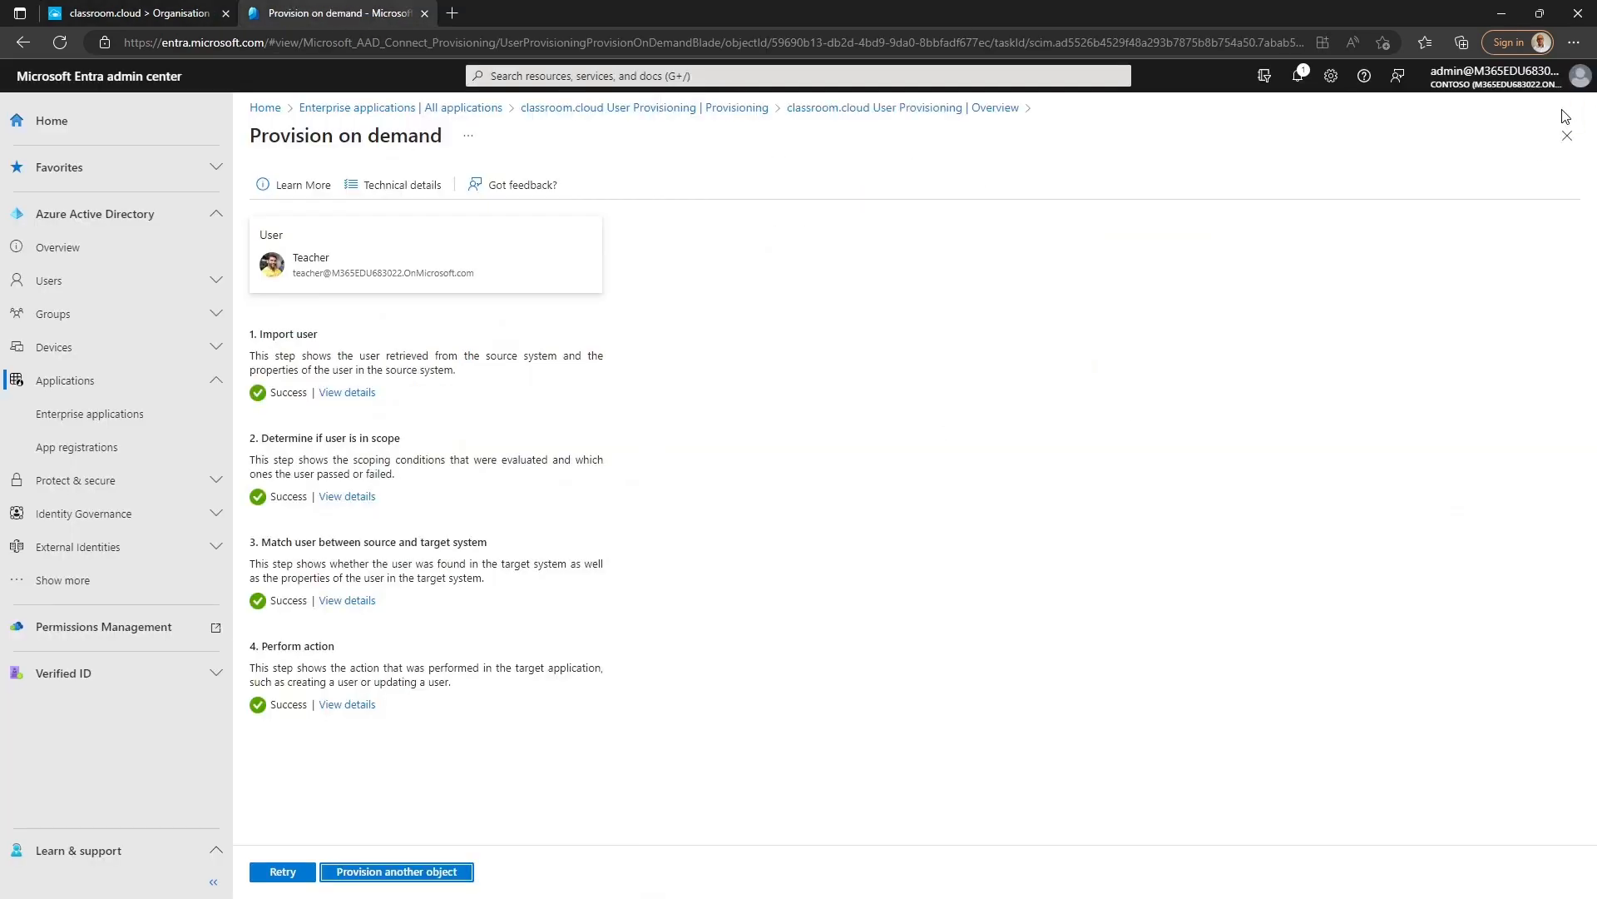
Return to the classroom.cloud User Provisioning application's provisioning overview and start automatic provisioning
{"action": "left_click", "coordinate": [722, 113]}
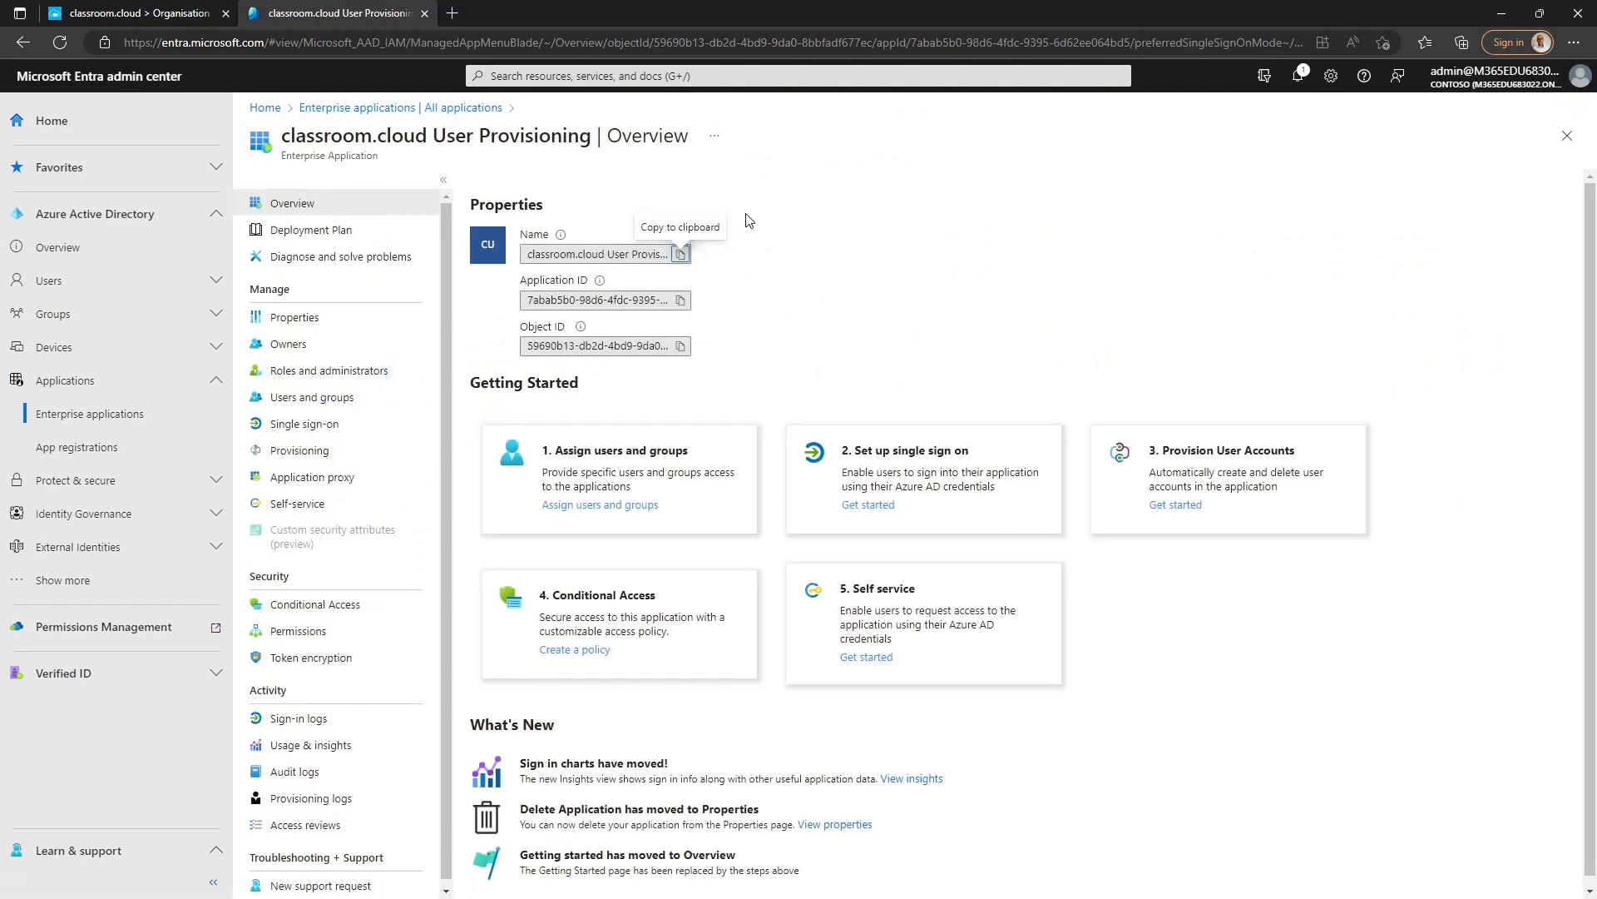
{"action": "left_click", "coordinate": [309, 449]}
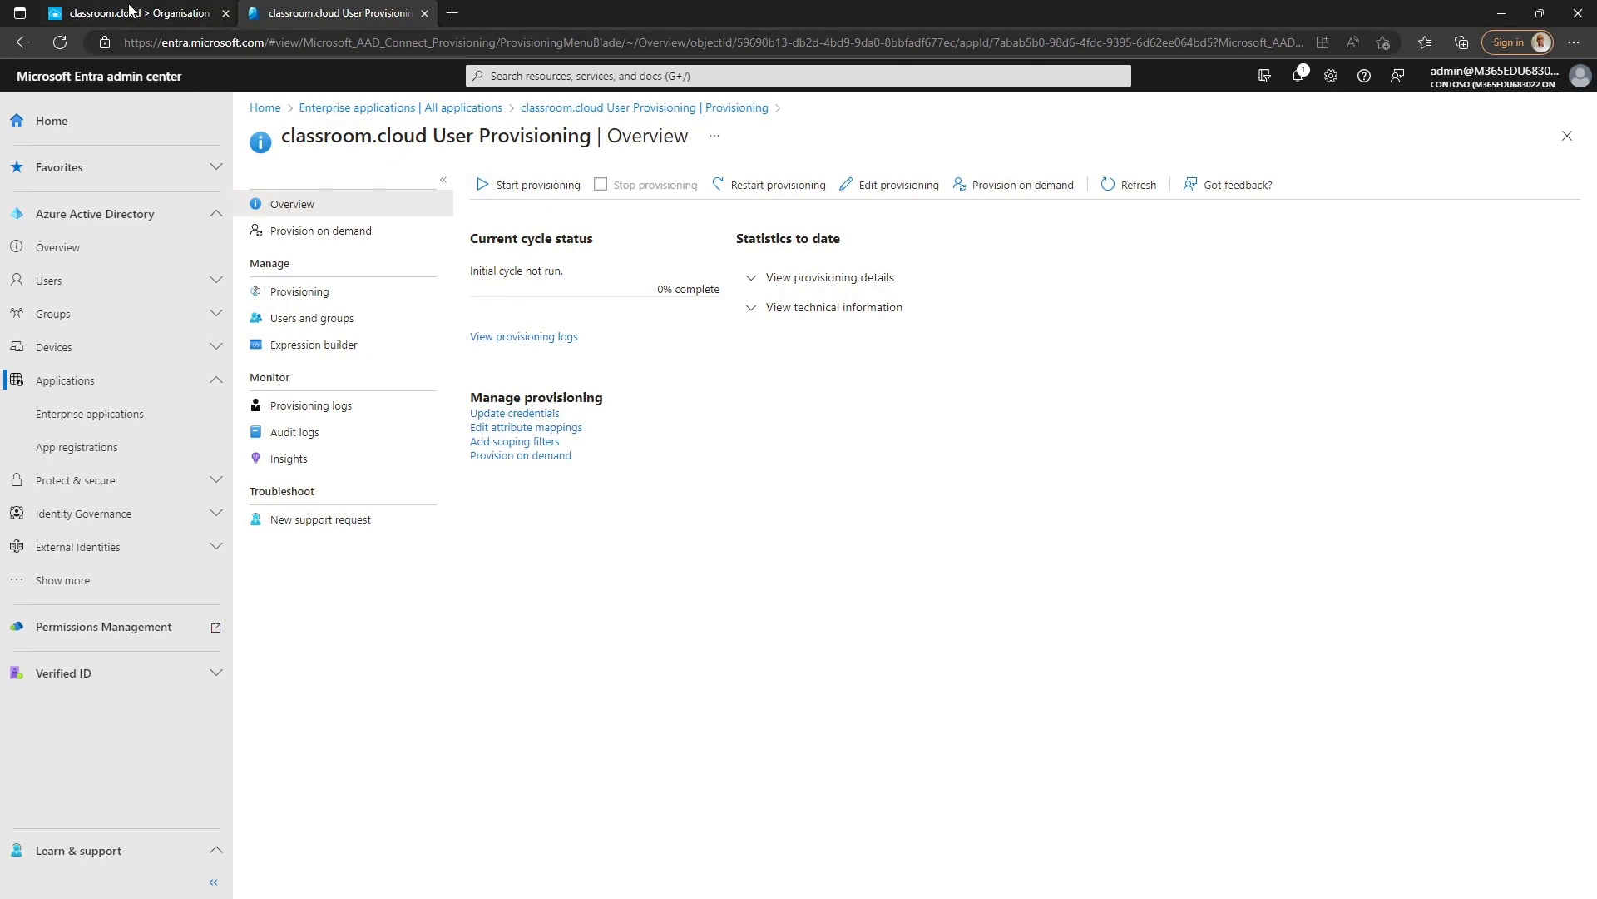
{"action": "left_click", "coordinate": [553, 185]}
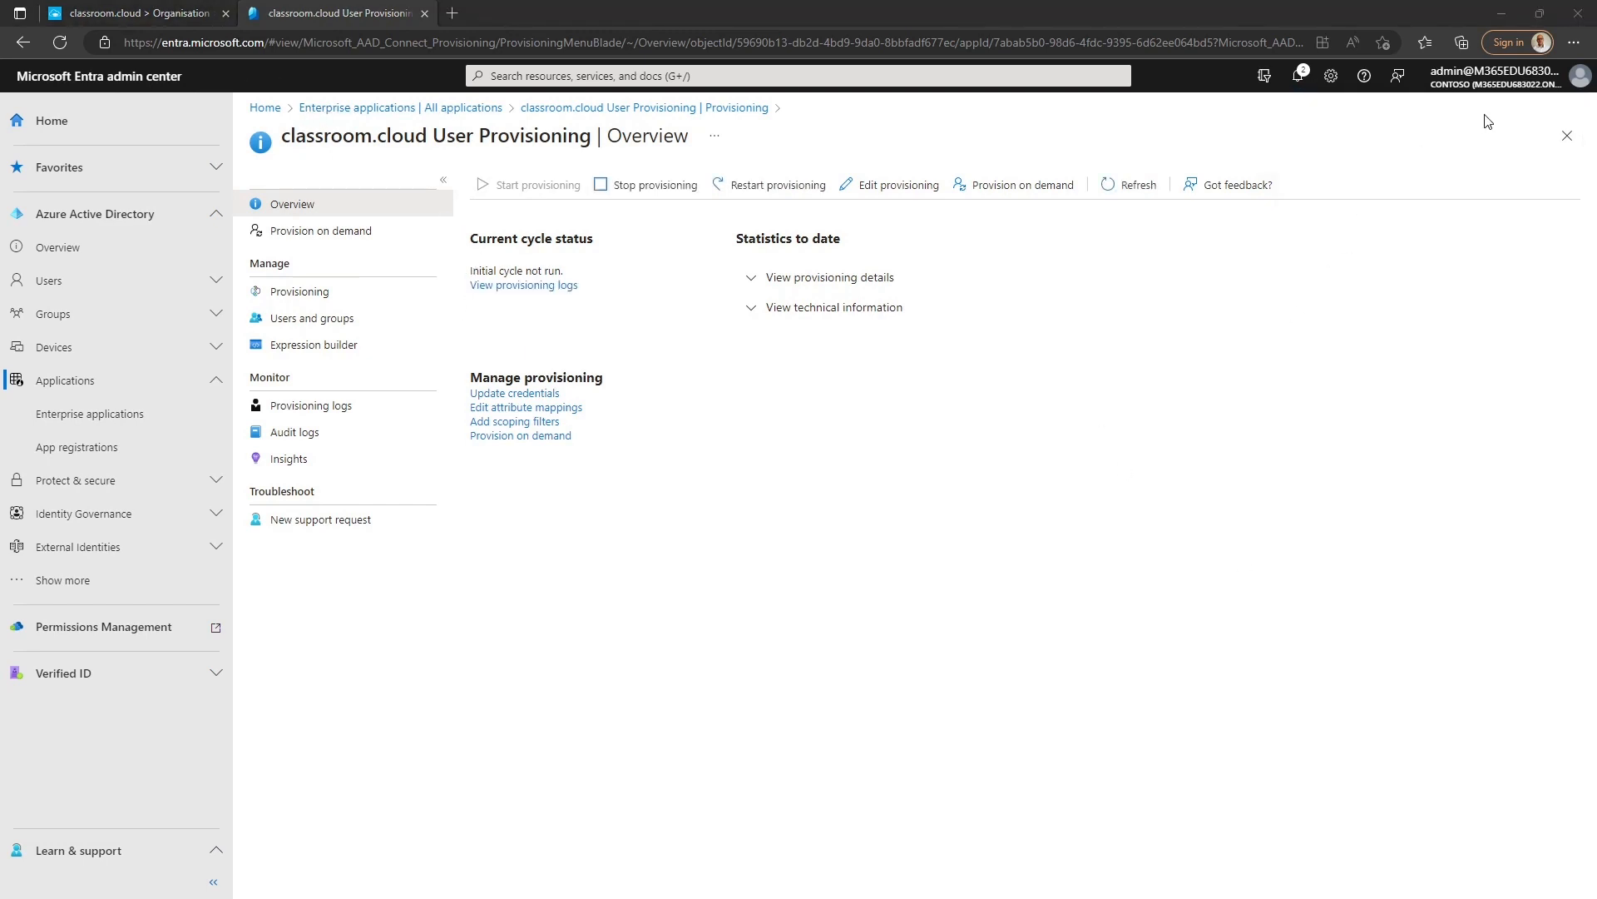
Open the classroom.cloud website in a new InPrivate window and start signing in with a Microsoft account
{"action": "left_click", "coordinate": [1570, 46]}
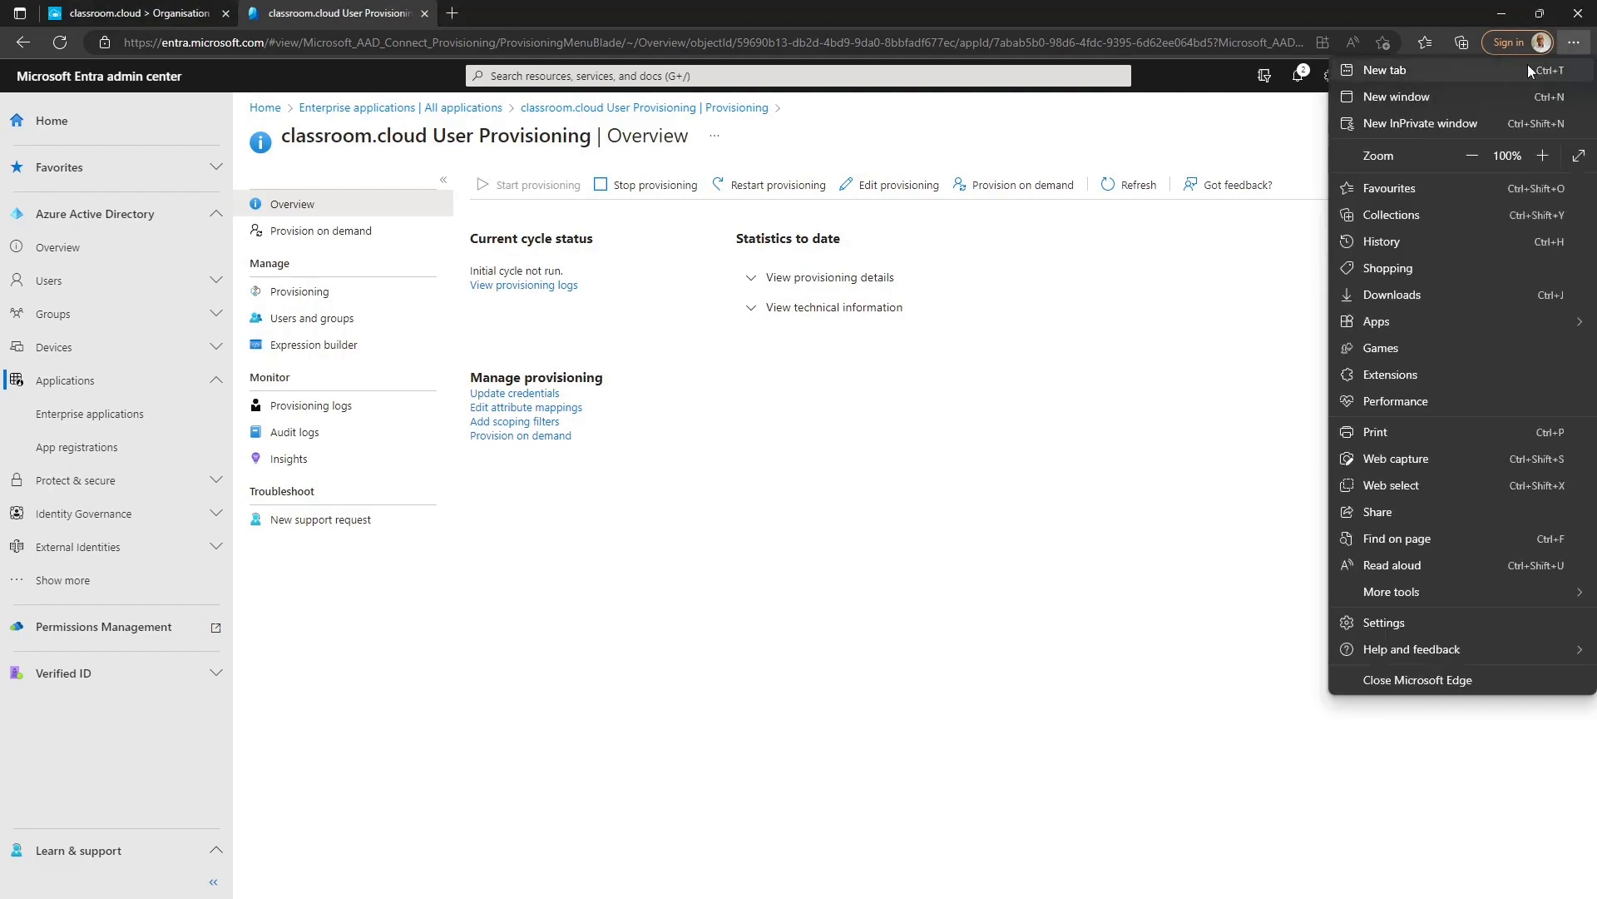
{"action": "left_click", "coordinate": [1476, 129]}
{"action": "type", "text": "cla"}
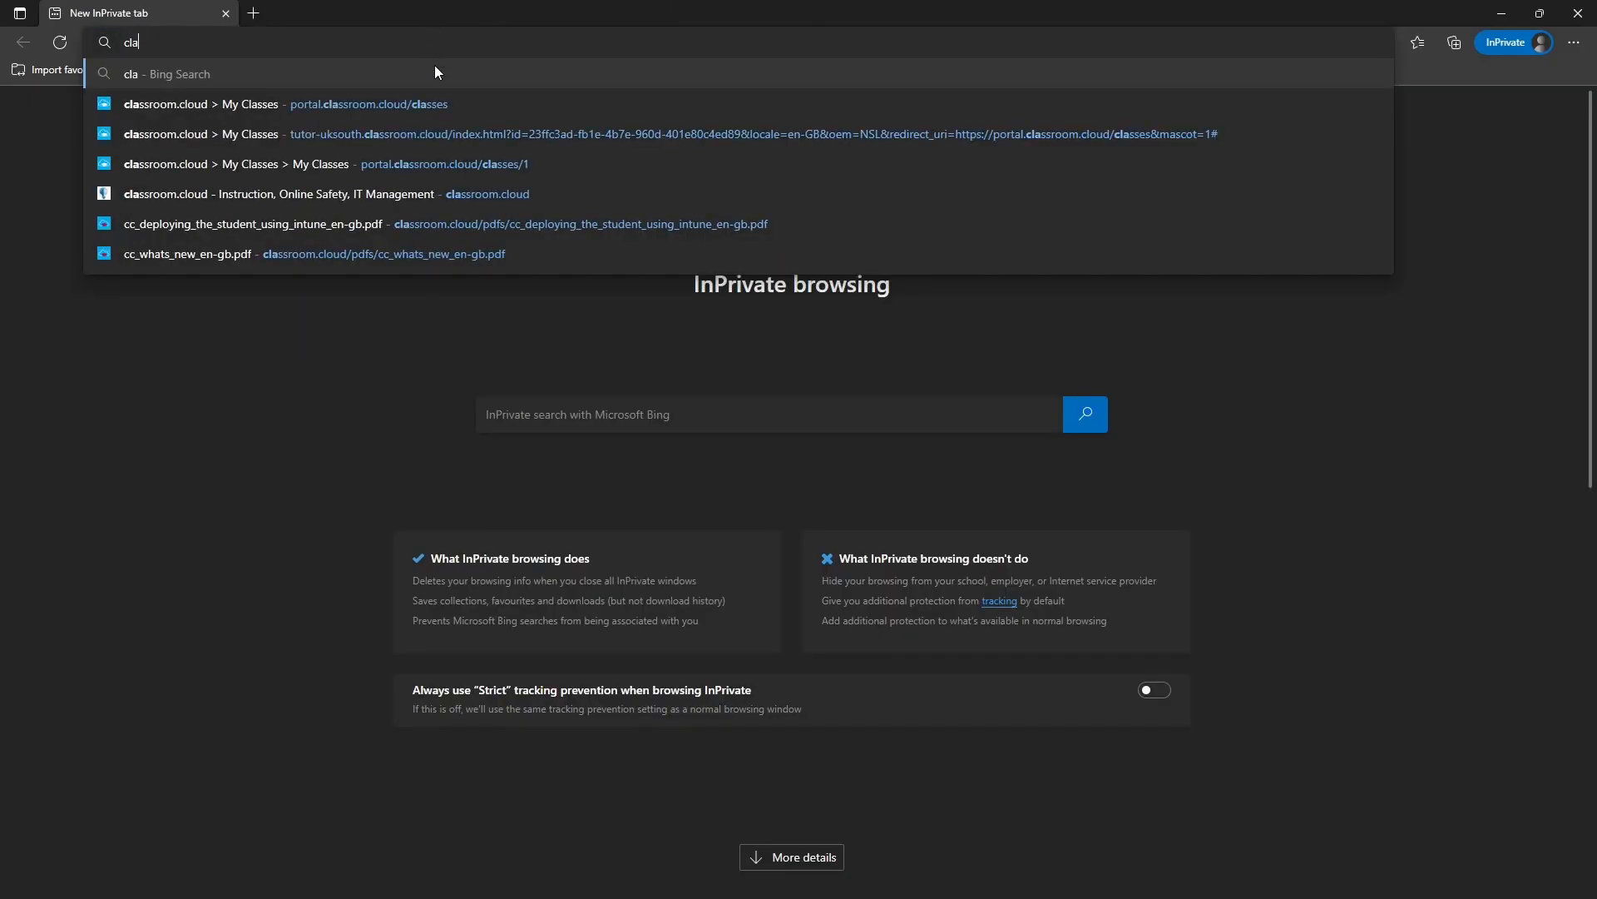
{"action": "left_click", "coordinate": [472, 191]}
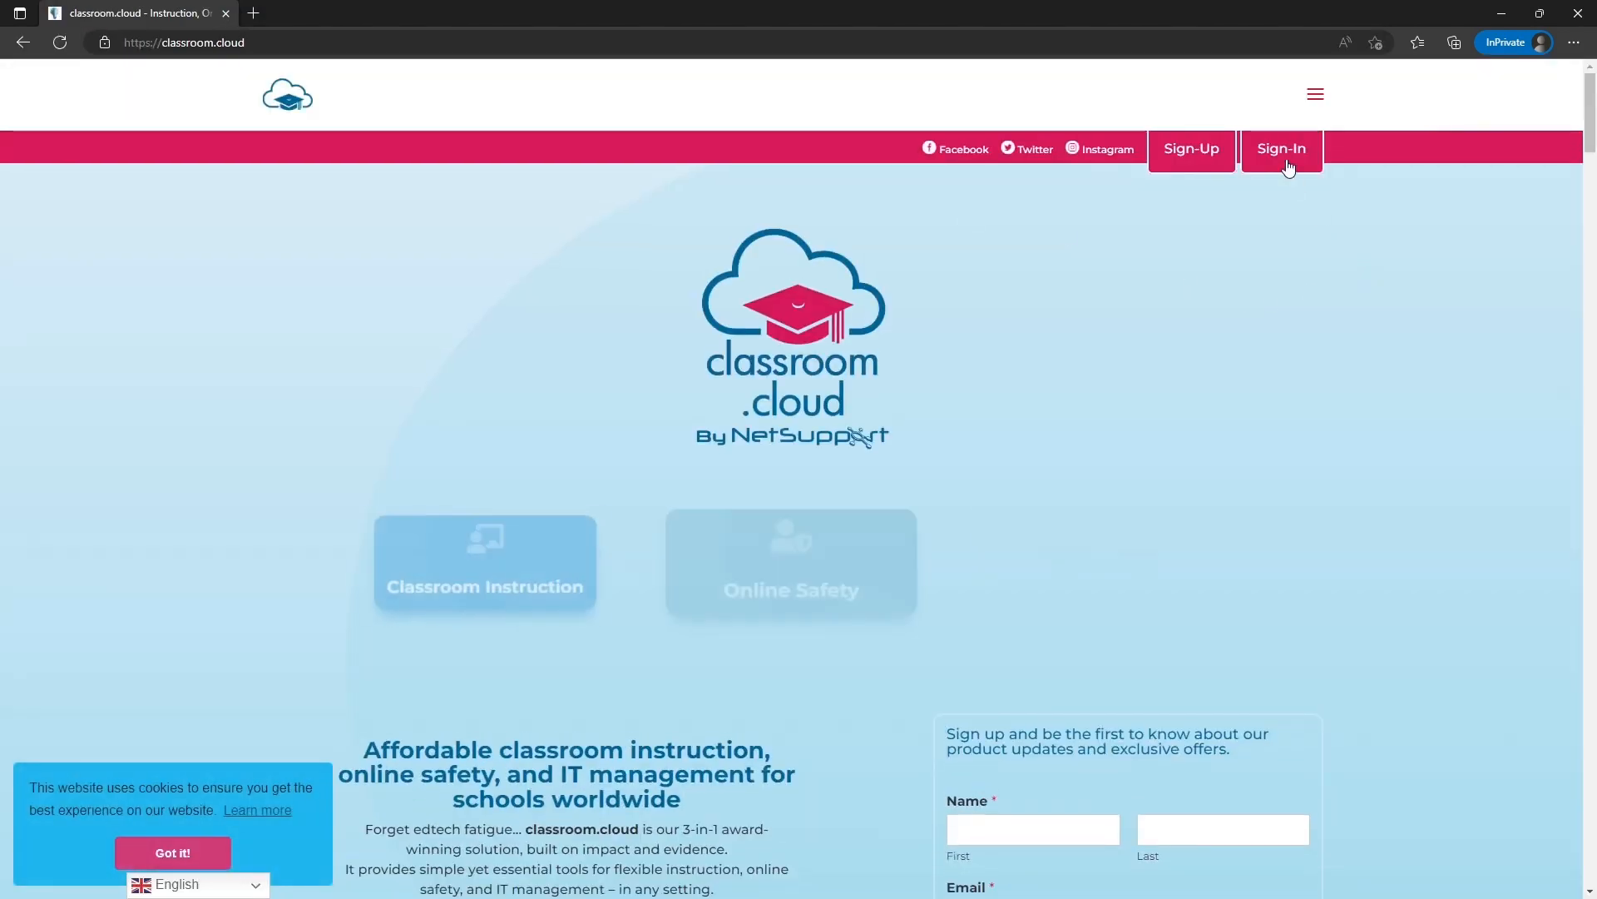
{"action": "left_click", "coordinate": [1288, 254]}
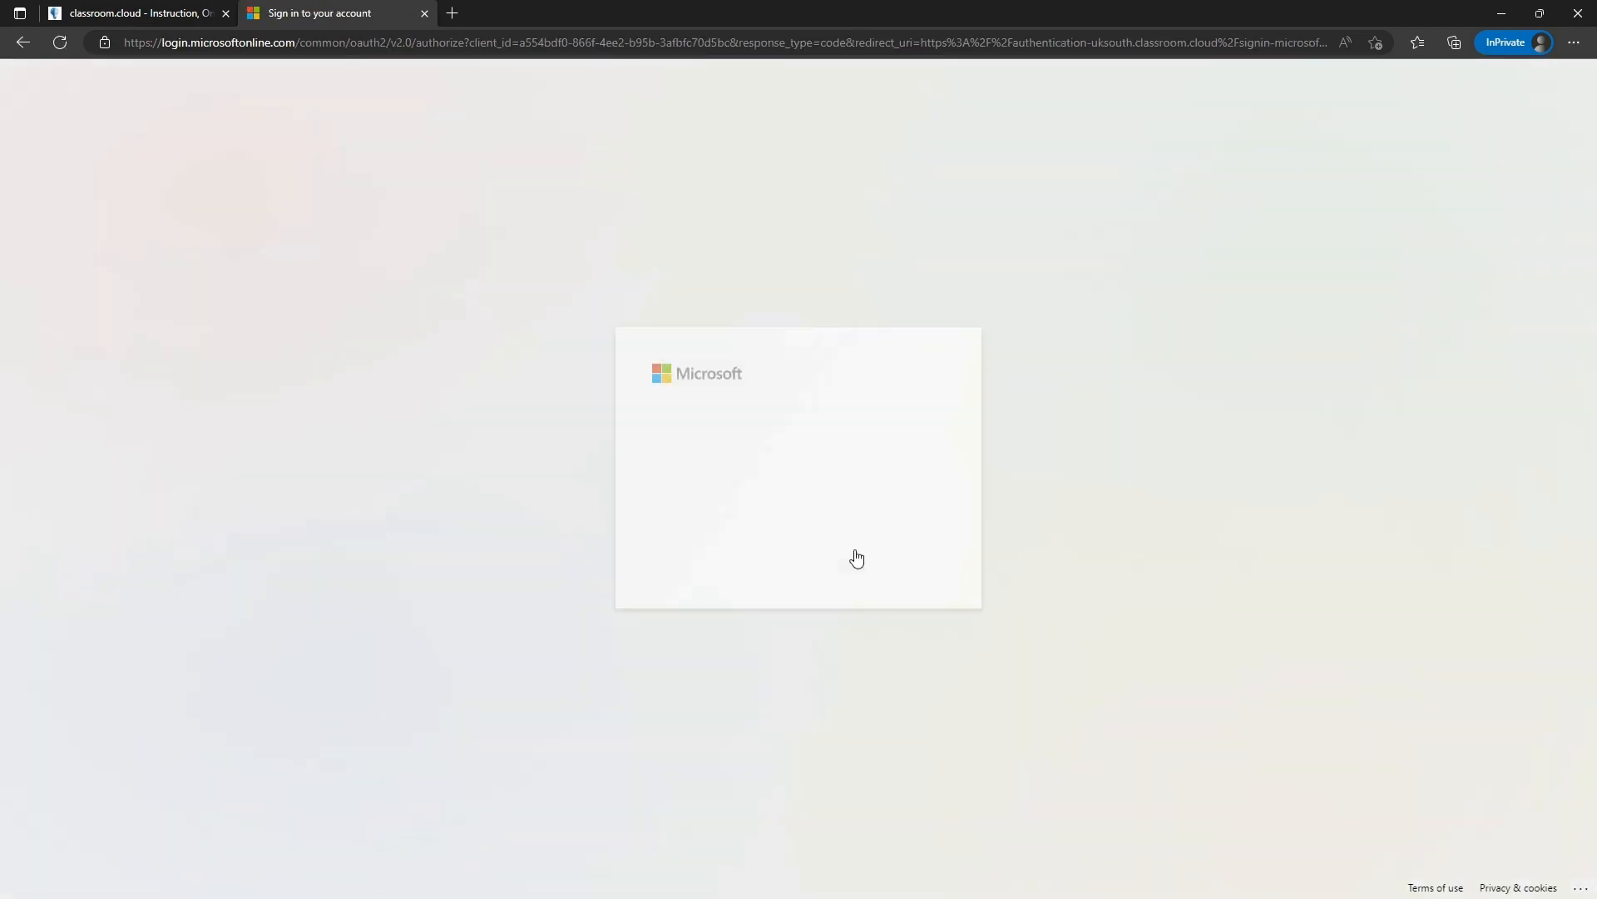
Sign in with the Teacher account's e-mail address and account password, and decline to stay signed in
{"action": "key", "text": "ctrl+v"}
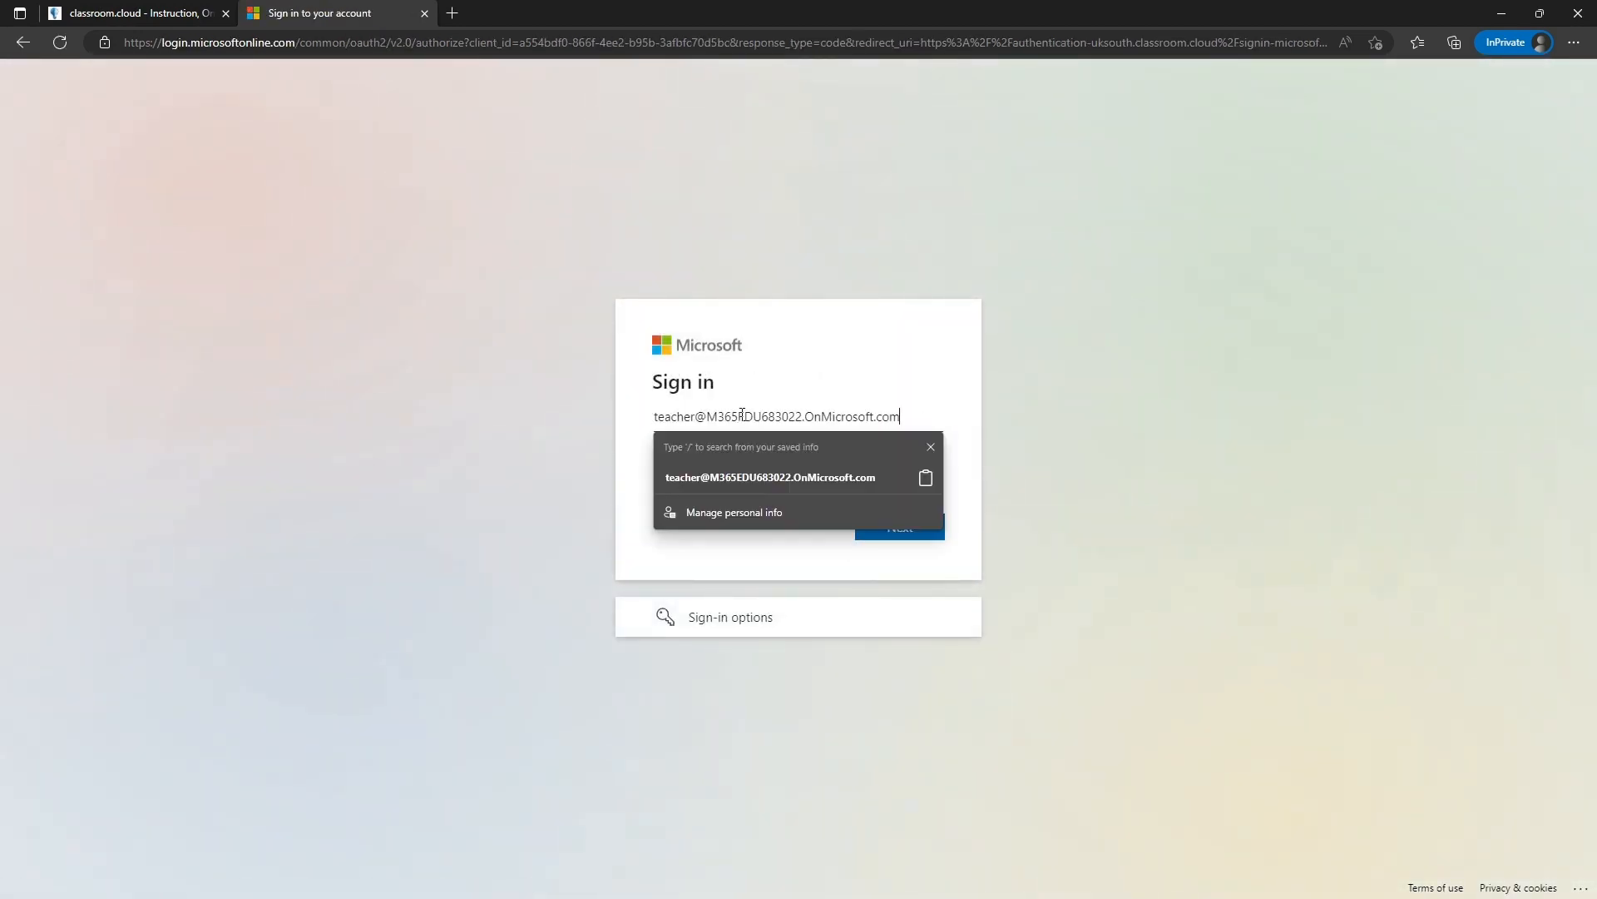
{"action": "left_click", "coordinate": [876, 382]}
{"action": "left_click", "coordinate": [900, 531]}
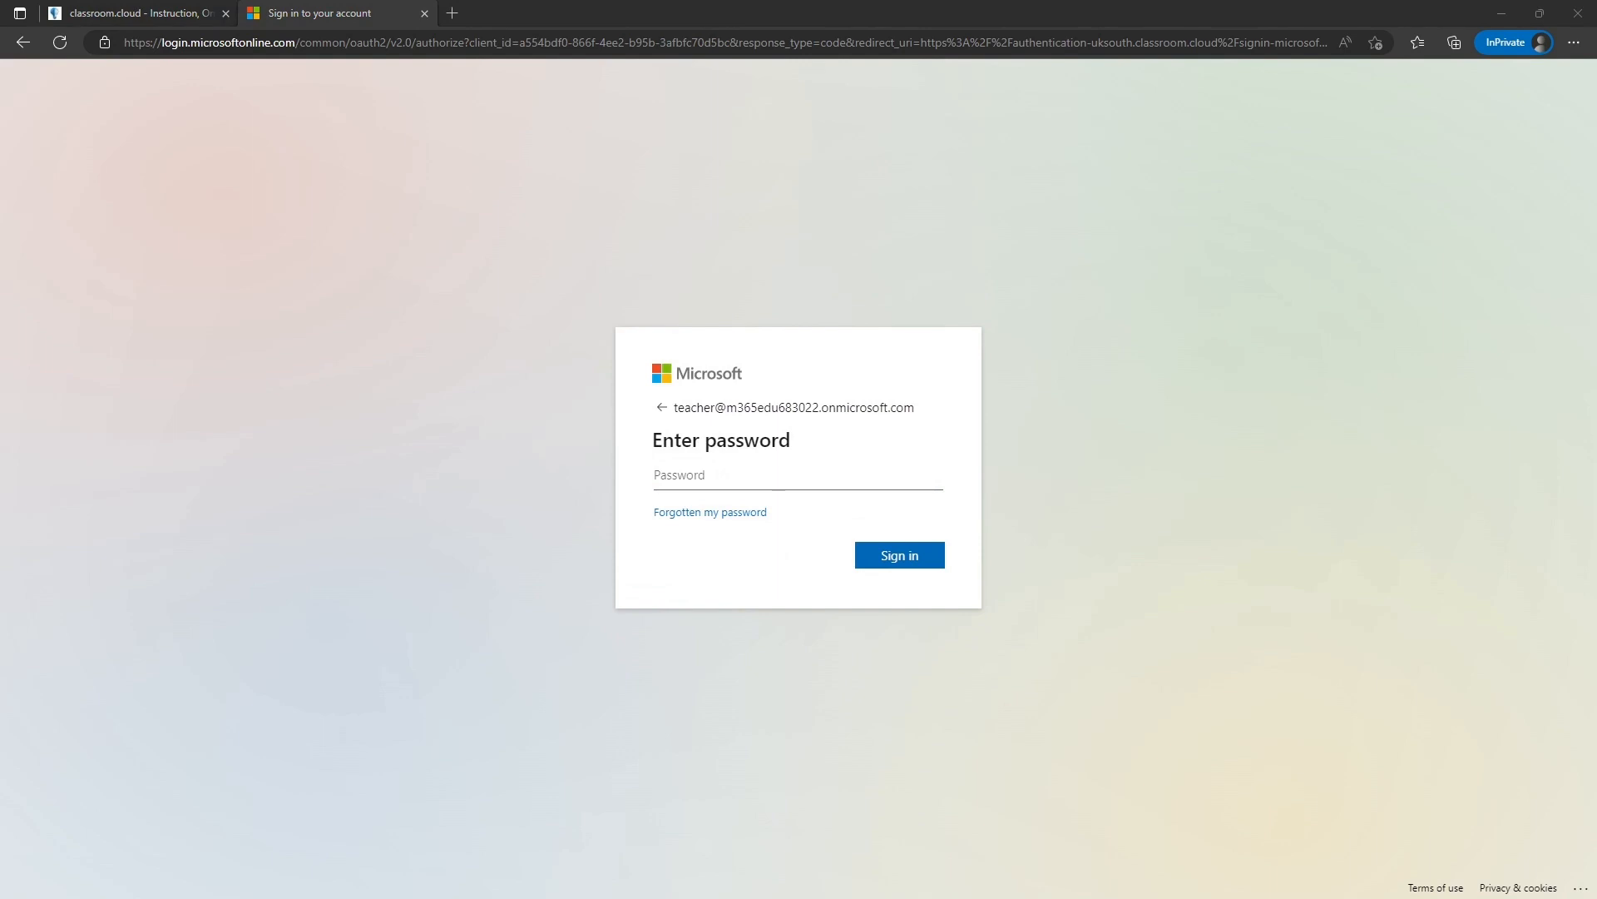
{"action": "left_click", "coordinate": [799, 474]}
{"action": "right_click", "coordinate": [799, 474]}
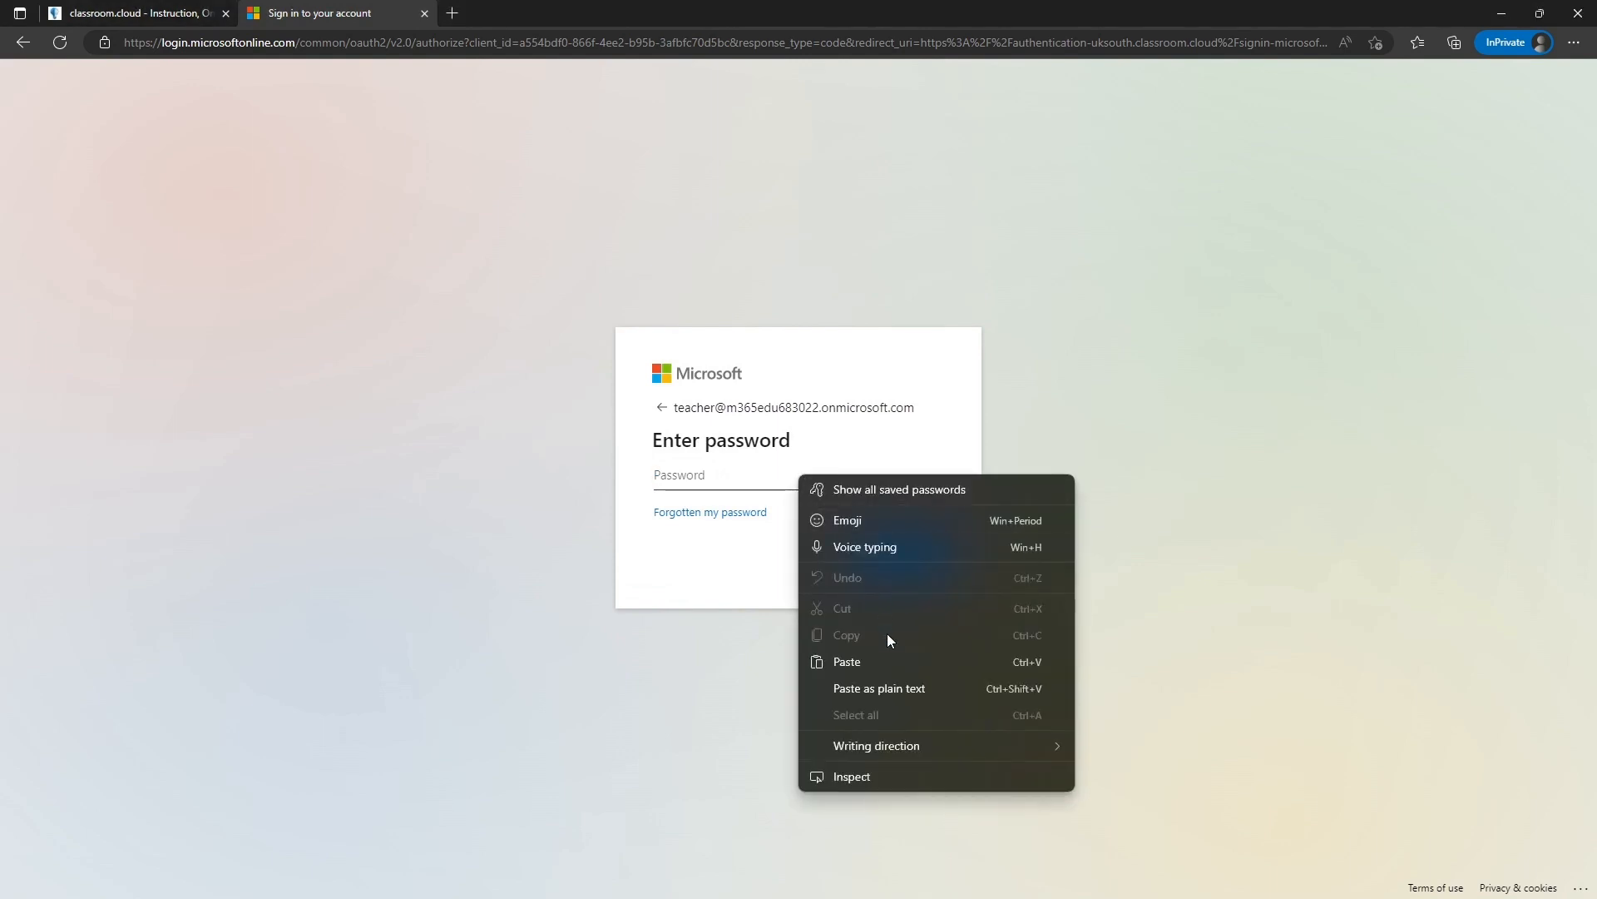
{"action": "left_click", "coordinate": [886, 660]}
{"action": "left_click", "coordinate": [895, 554]}
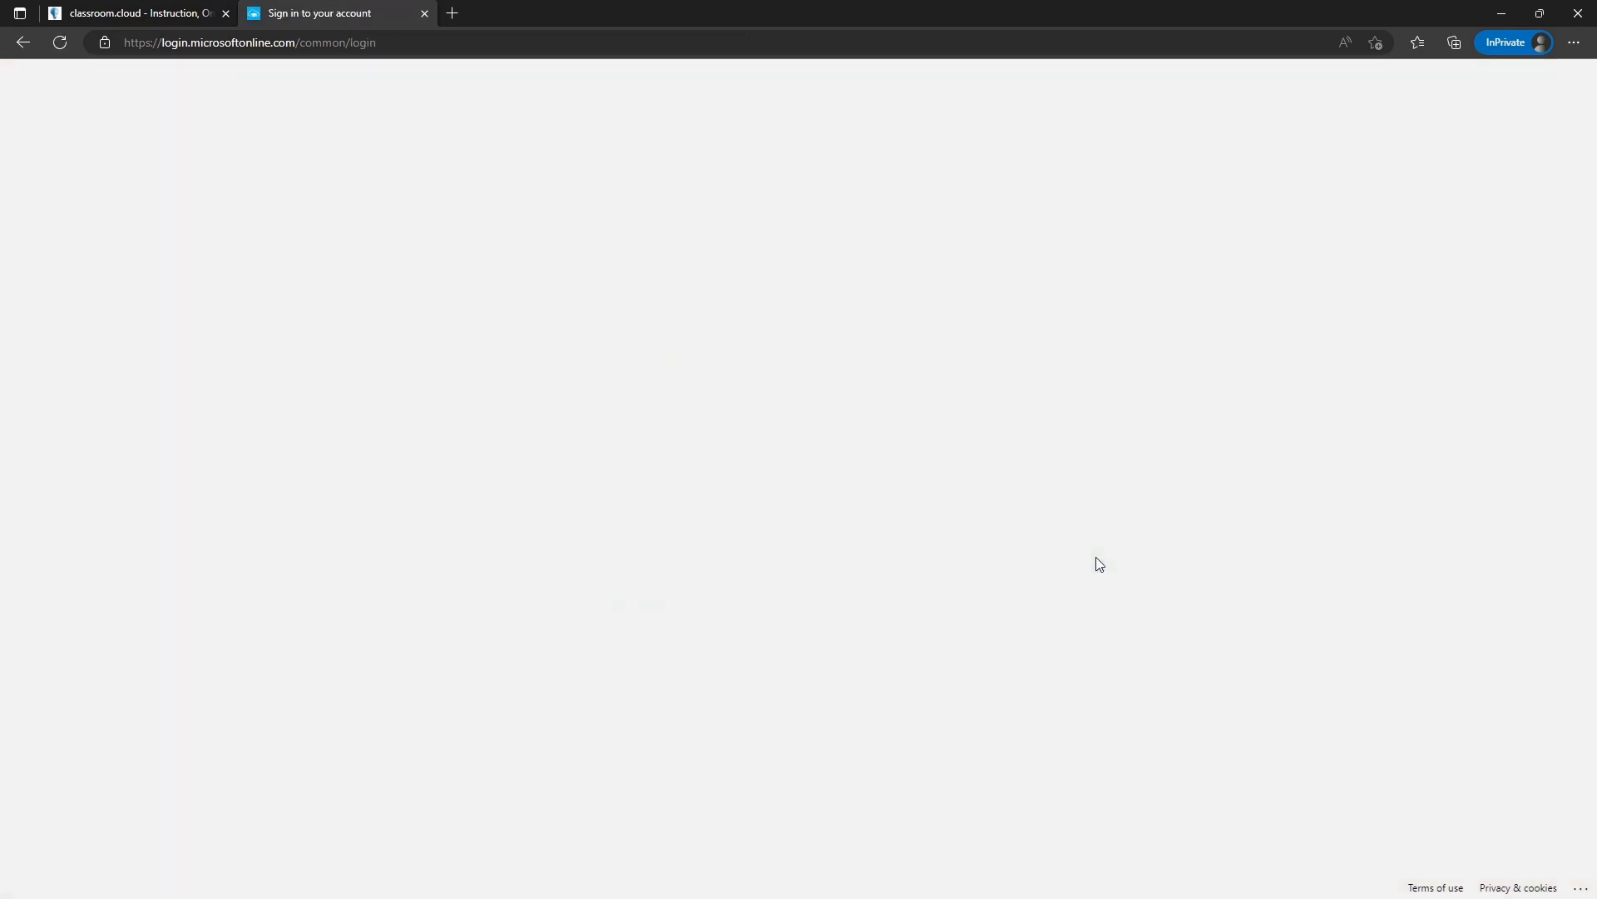
{"action": "left_click", "coordinate": [772, 573]}
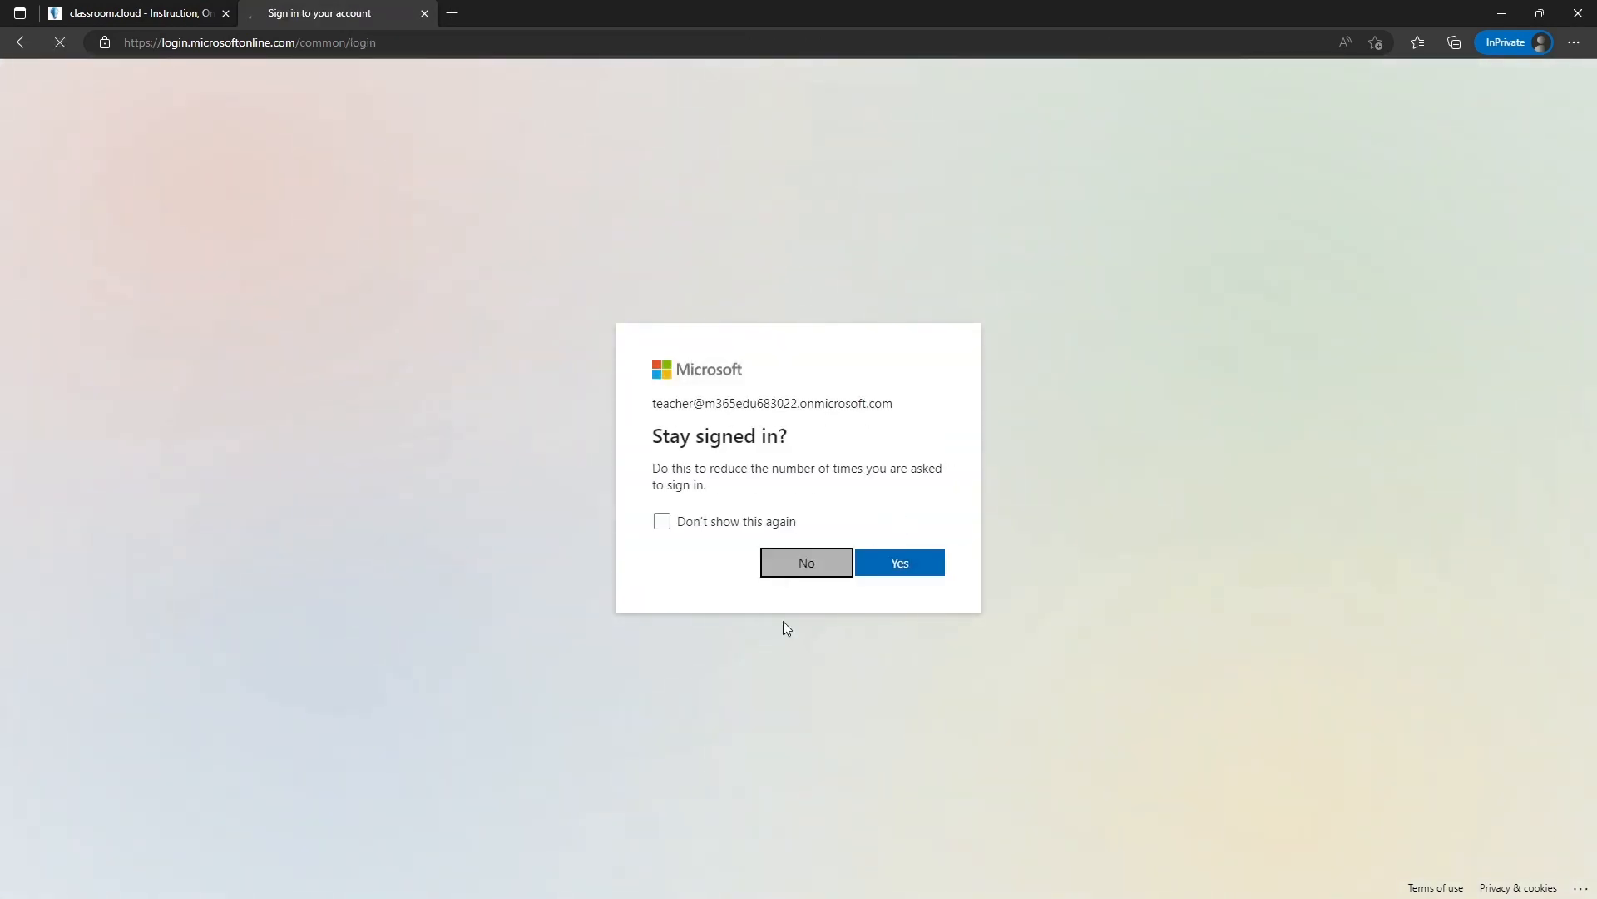